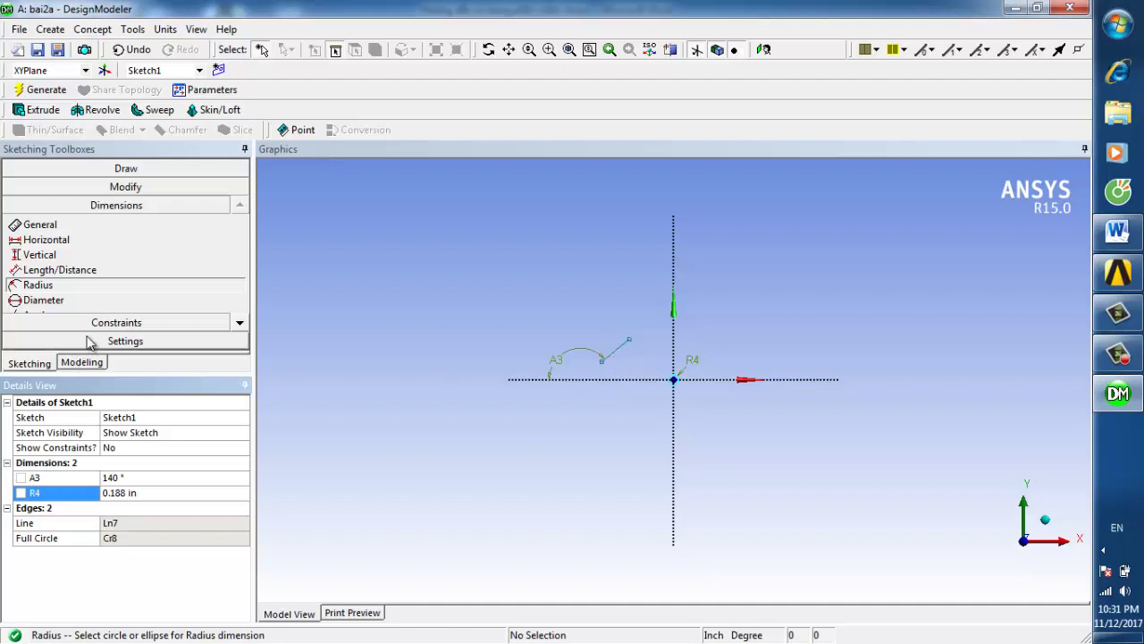
# Add a length dimension to the short slanted line and set it to 0.16 in.
pyautogui.click(50, 272)
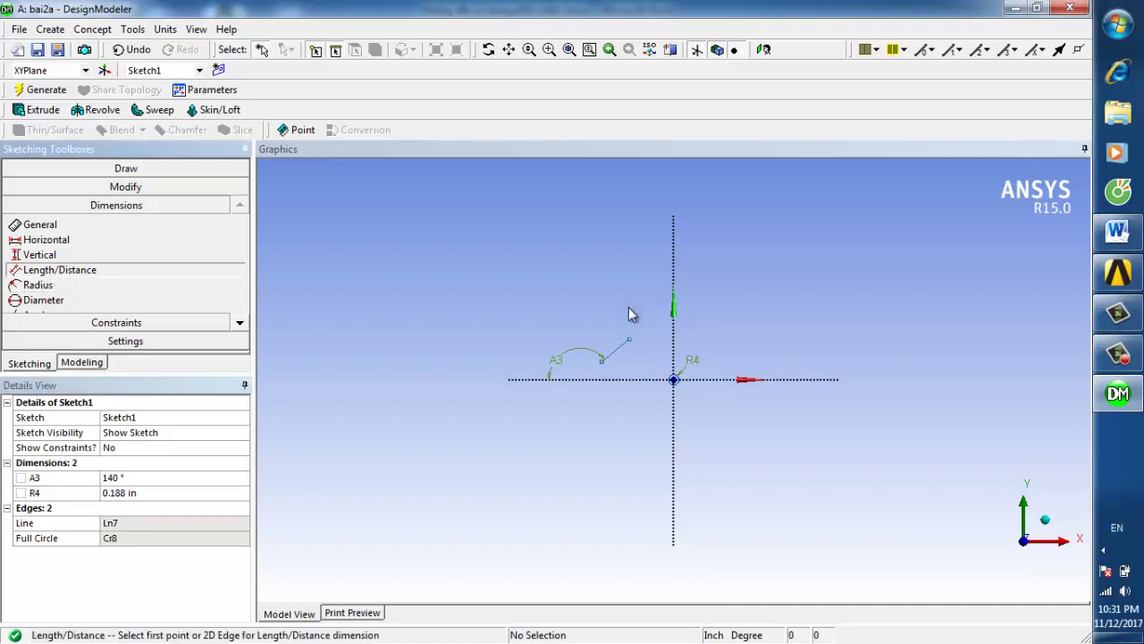
pyautogui.click(630, 341)
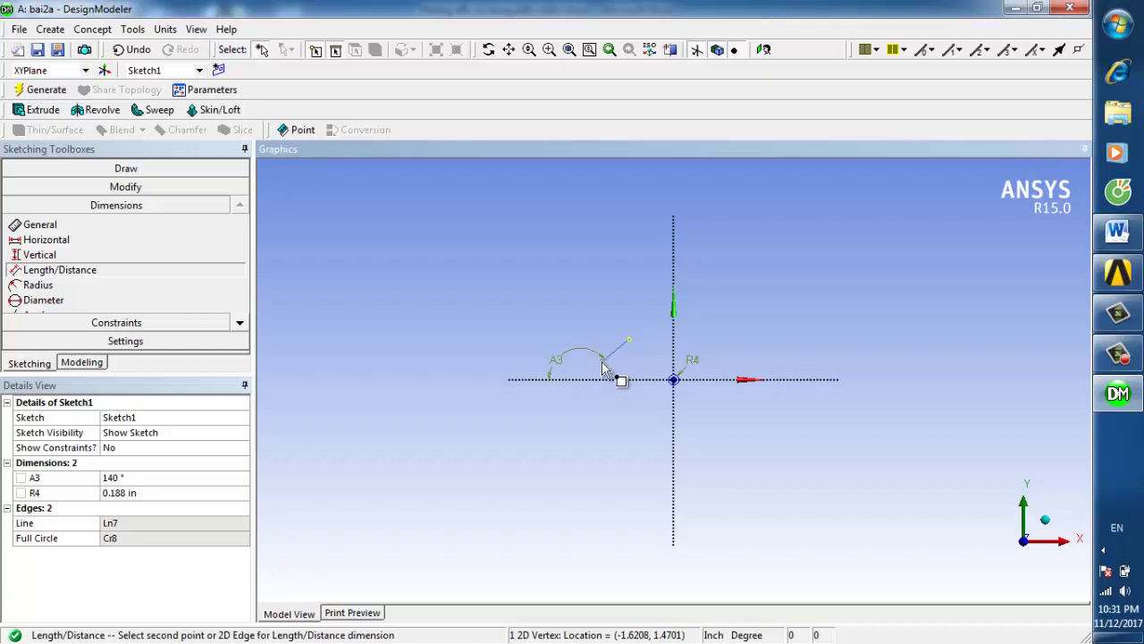
pyautogui.click(601, 358)
pyautogui.click(599, 329)
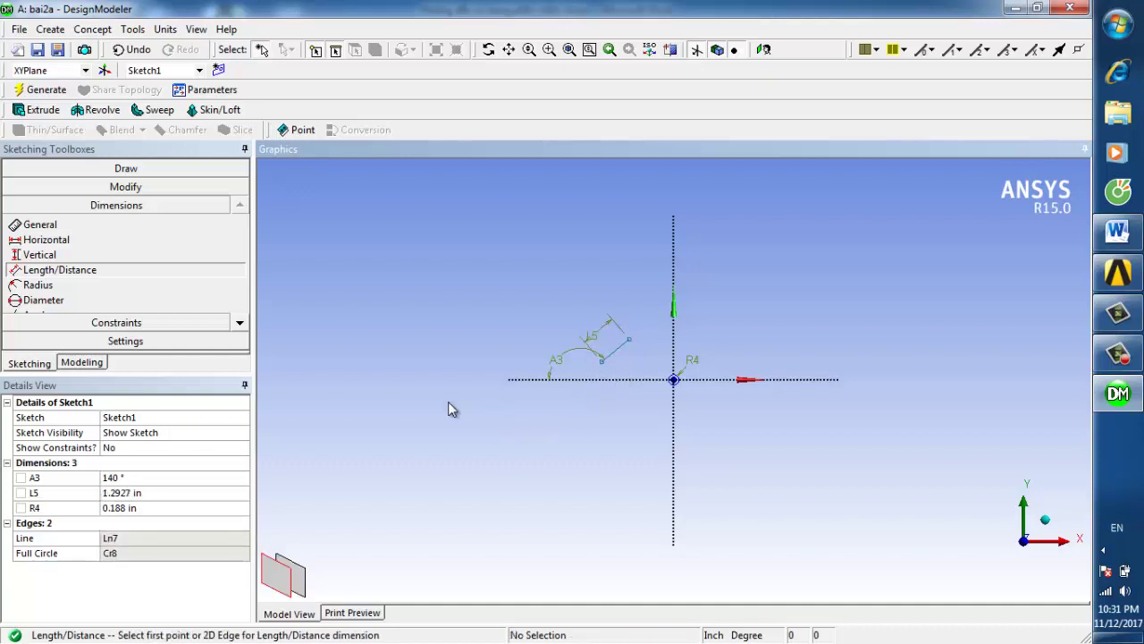
pyautogui.click(163, 493)
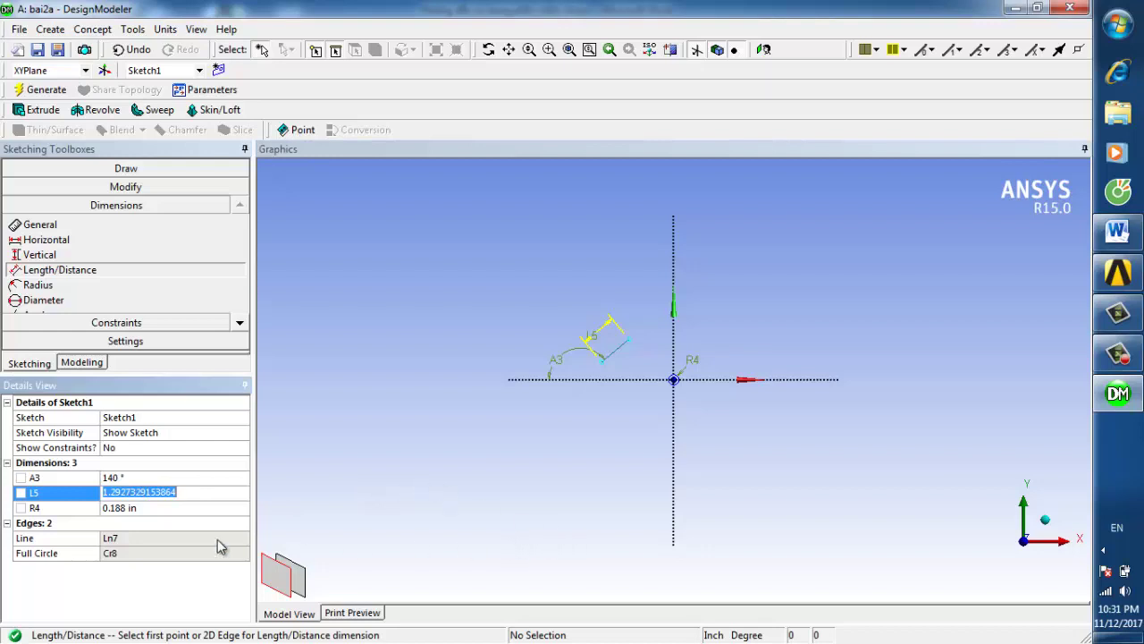
pyautogui.write('0')
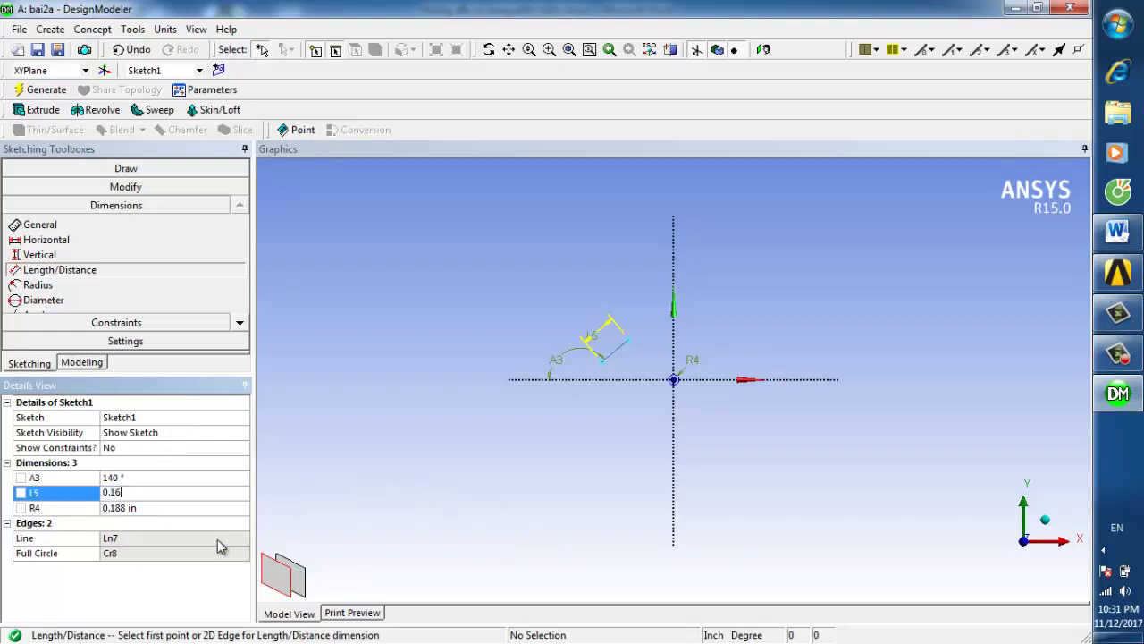
pyautogui.write('.16')
pyautogui.press('Return')
pyautogui.middleClick(613, 367)
pyautogui.moveTo(613, 366)
pyautogui.keyDown('shift'); pyautogui.mouseDown(button='middle')
pyautogui.moveTo(567, 378)
pyautogui.moveTo(562, 355)
pyautogui.moveTo(528, 355)
pyautogui.mouseUp(button='middle'); pyautogui.keyUp('shift')
pyautogui.scroll(2, 530, 357)
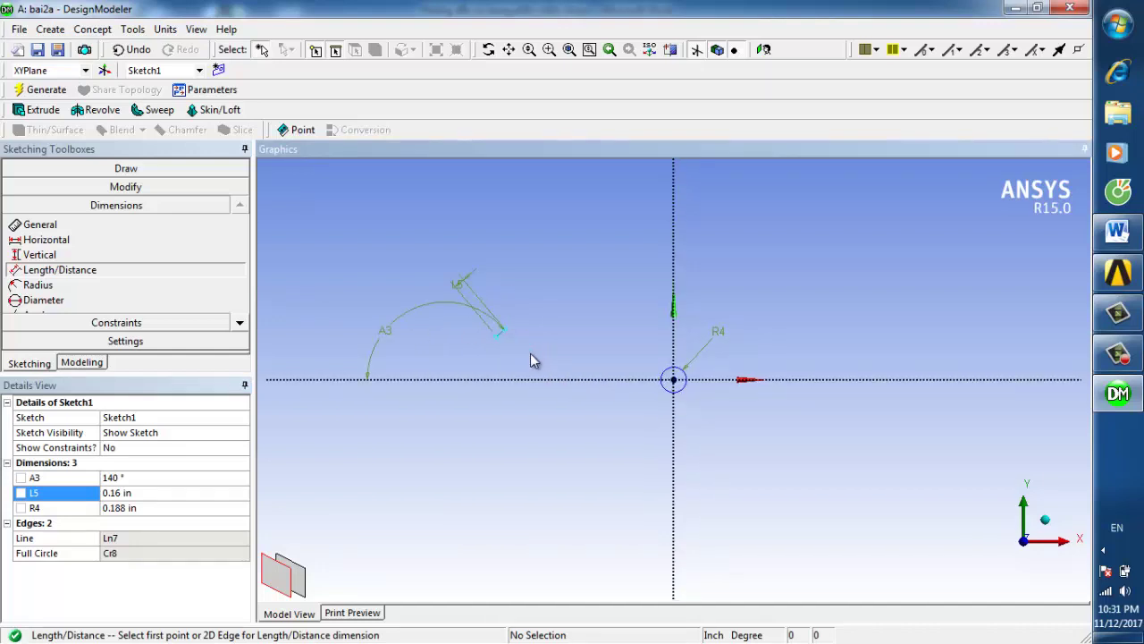
pyautogui.scroll(-1, 531, 358)
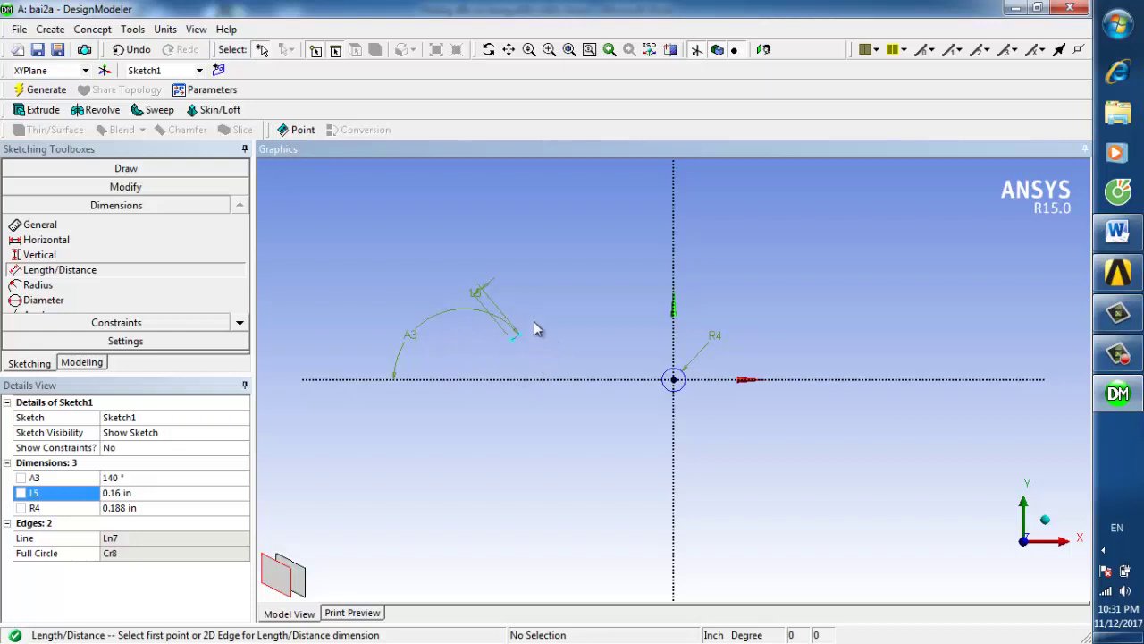
# Check the ratchet stop drawing in Word and dimension the slanted line's lower endpoint vertically from the X axis at 0.125 in.
pyautogui.click(1128, 241)
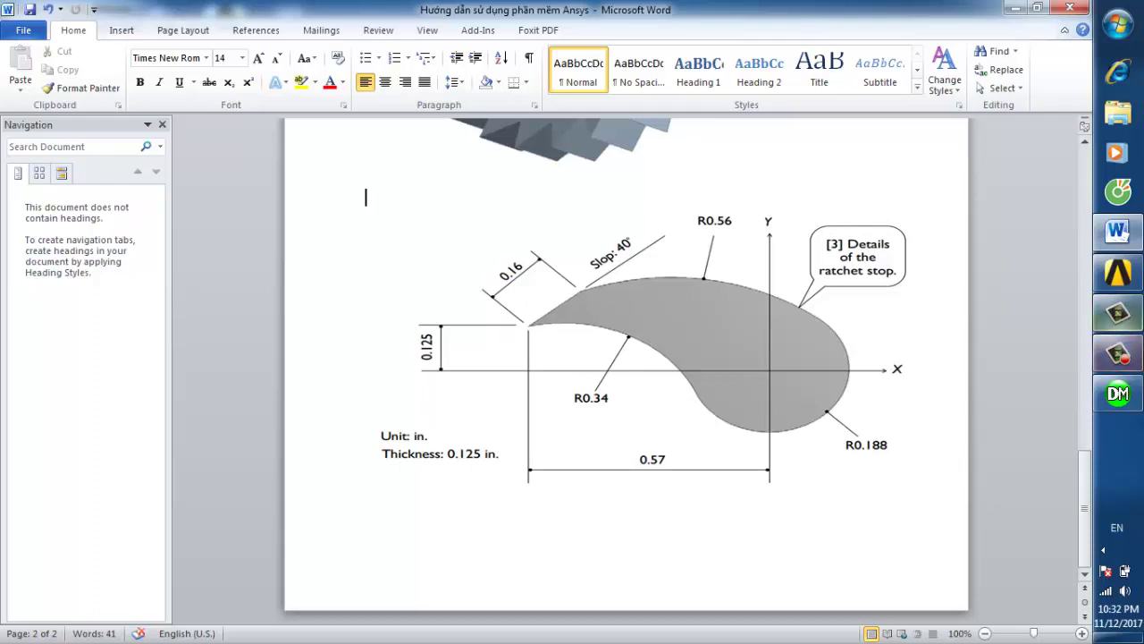
pyautogui.click(1114, 264)
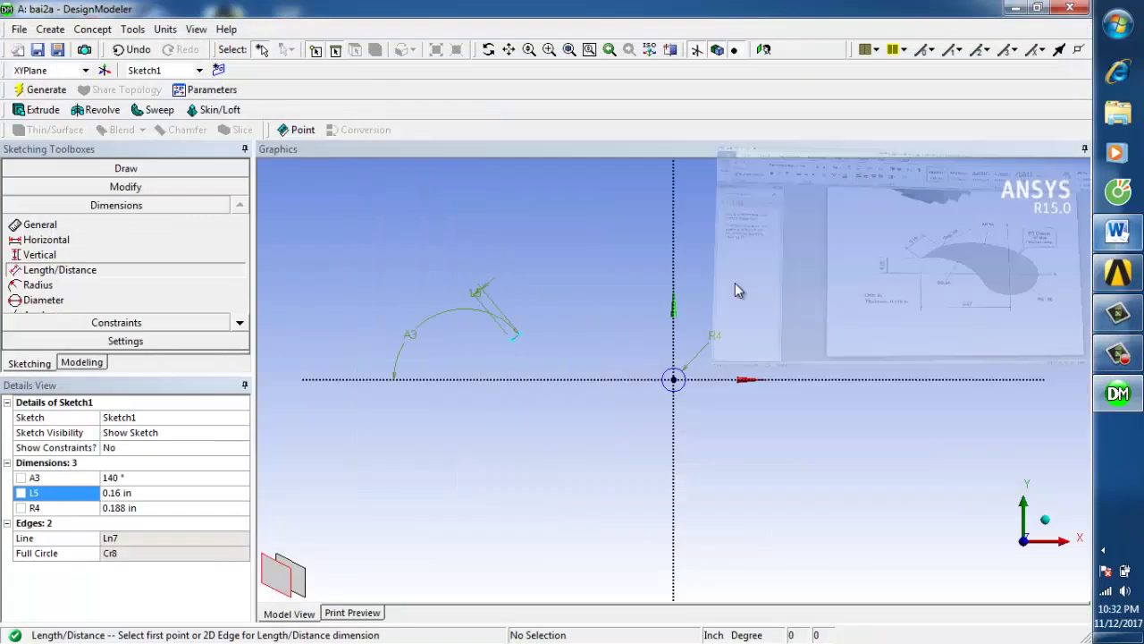
pyautogui.click(90, 256)
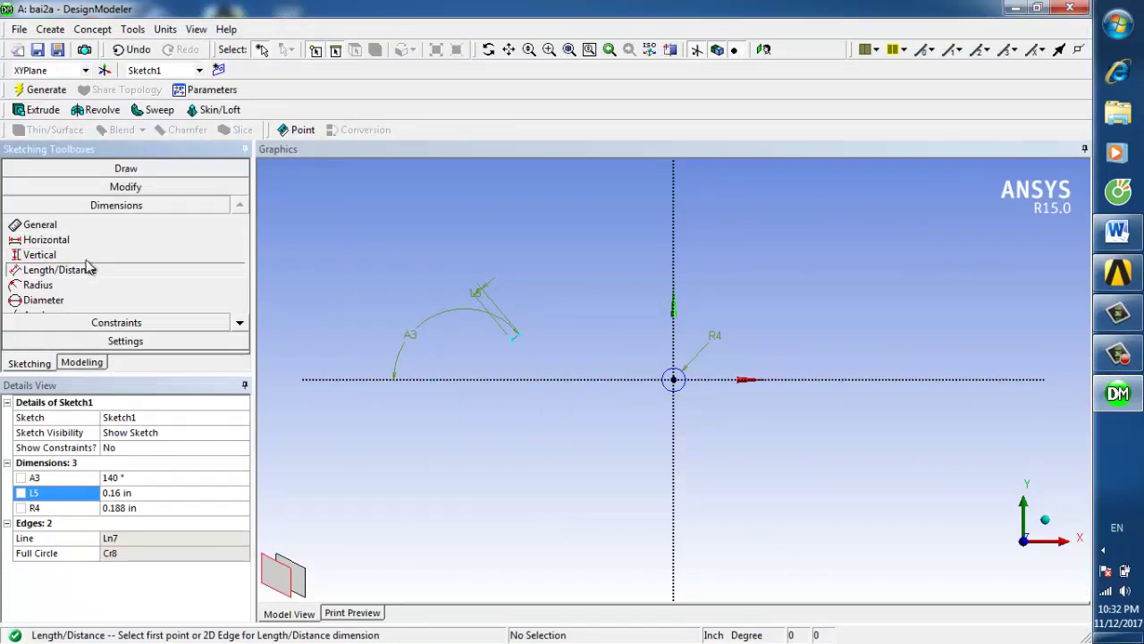
pyautogui.click(515, 343)
pyautogui.click(512, 384)
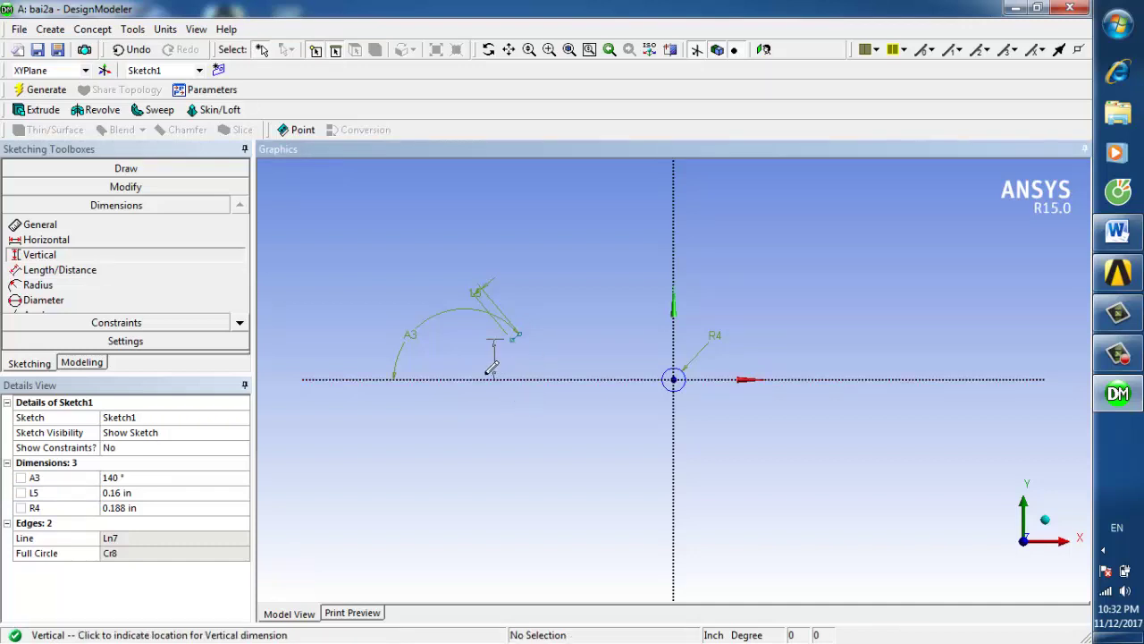
pyautogui.click(478, 362)
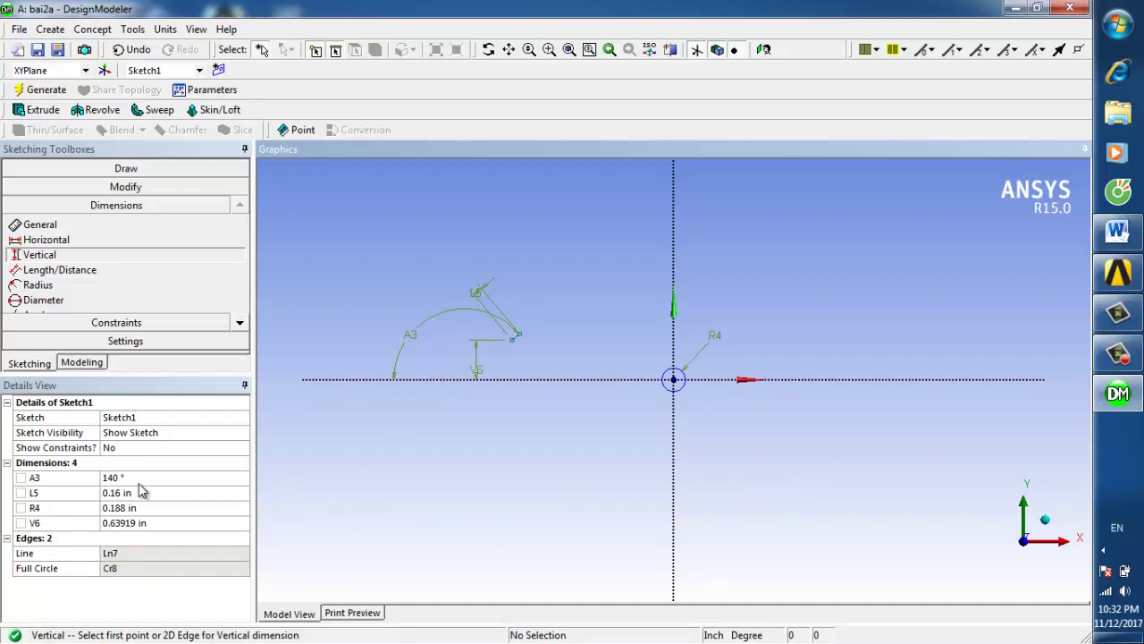
pyautogui.click(143, 528)
pyautogui.write('0.')
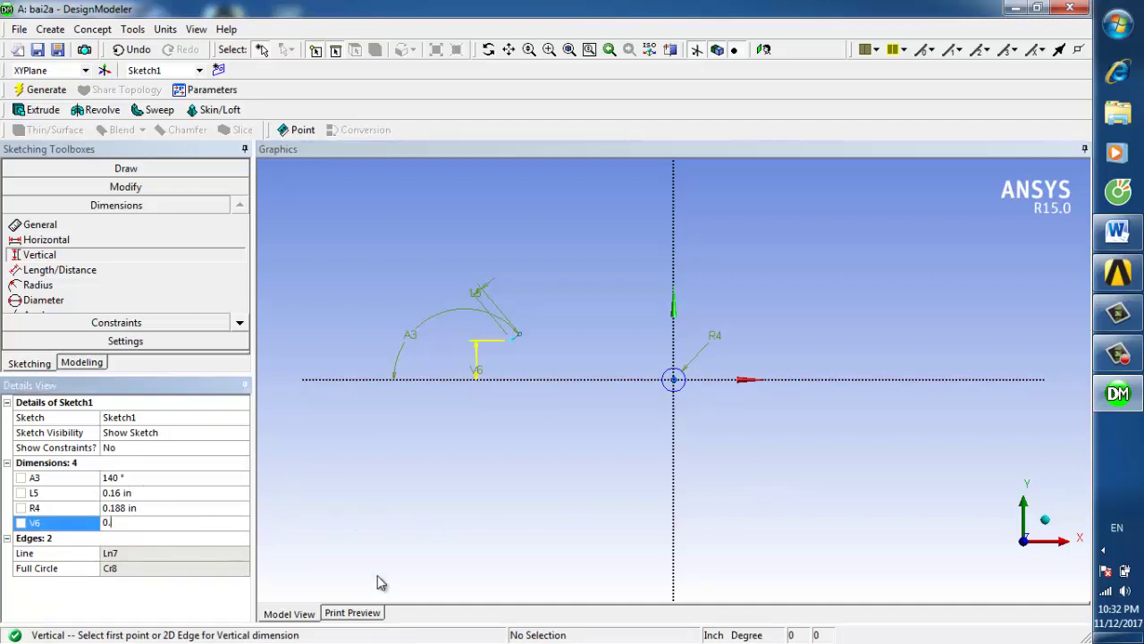
pyautogui.write('125')
pyautogui.press('Return')
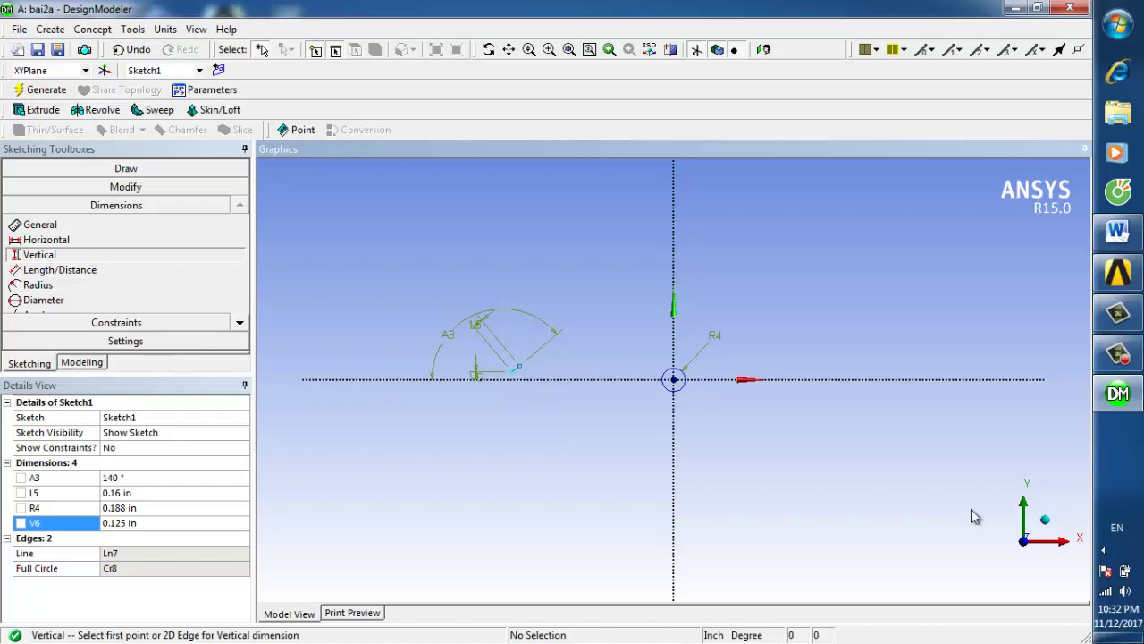
# Recheck the Word drawing and dimension the slanted line's lower endpoint horizontally from the Y axis at 0.57 in.
pyautogui.click(1109, 229)
pyautogui.click(1109, 229)
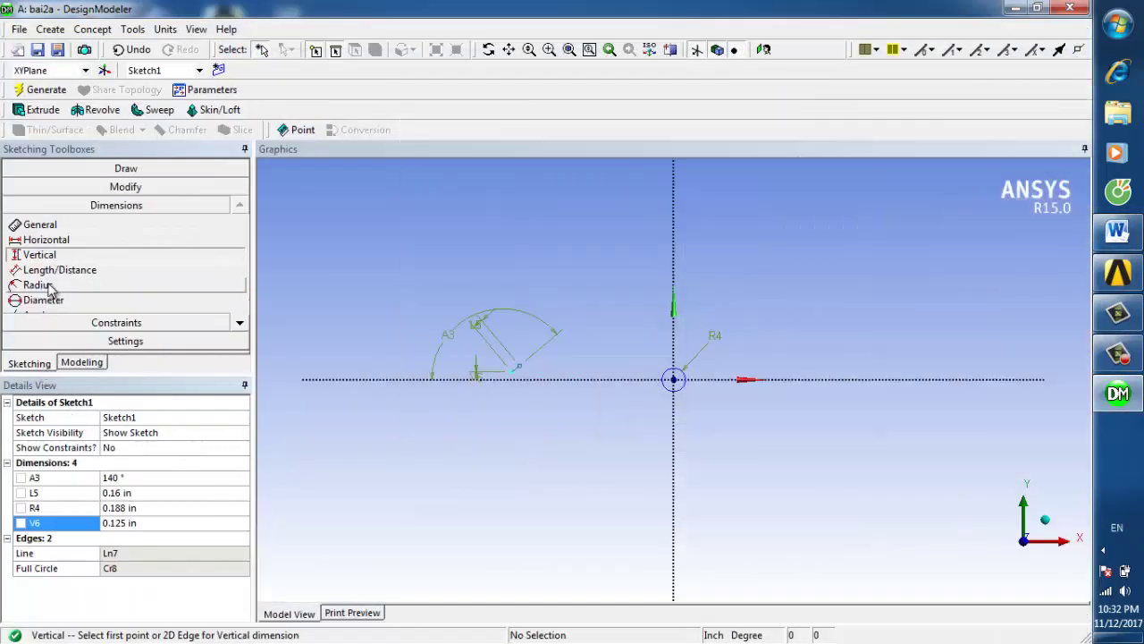
pyautogui.click(48, 243)
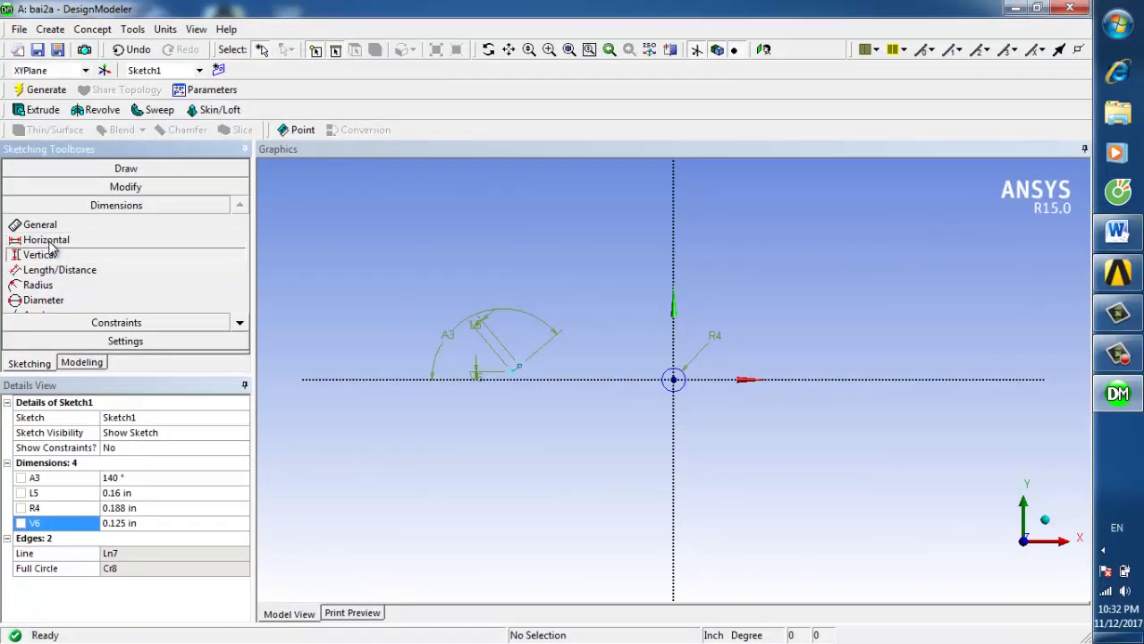
pyautogui.click(516, 382)
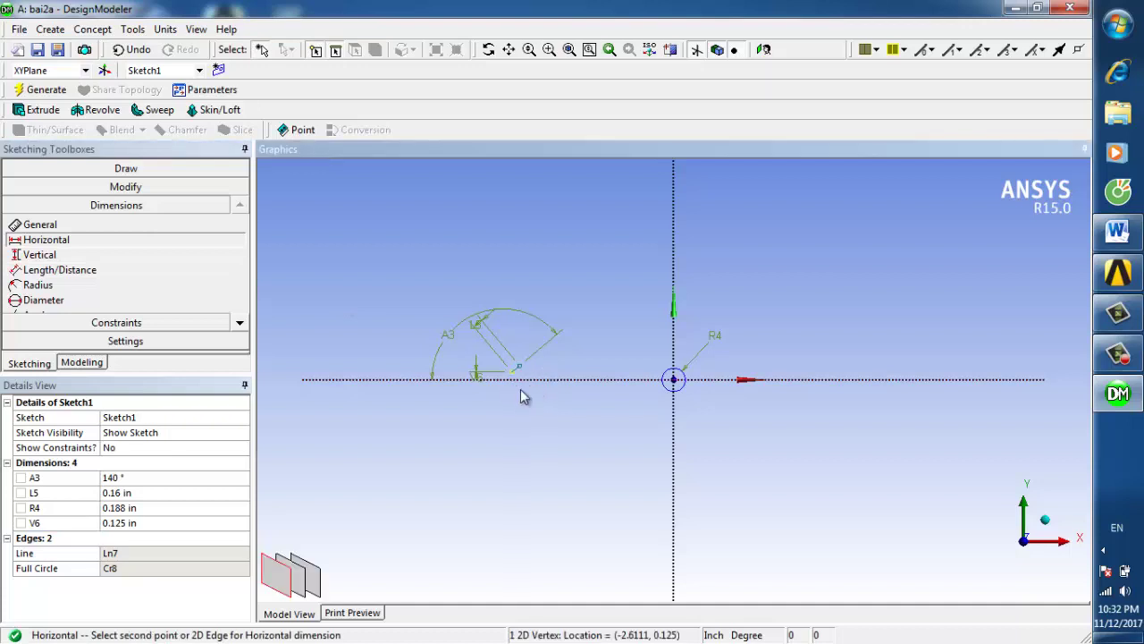
pyautogui.click(676, 360)
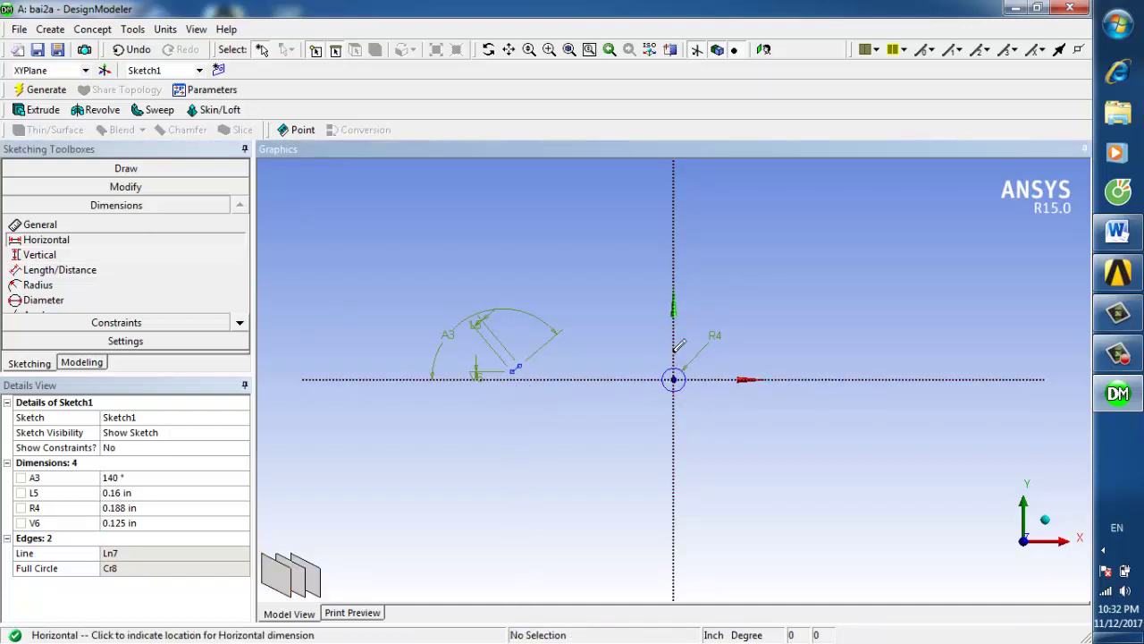
pyautogui.click(581, 414)
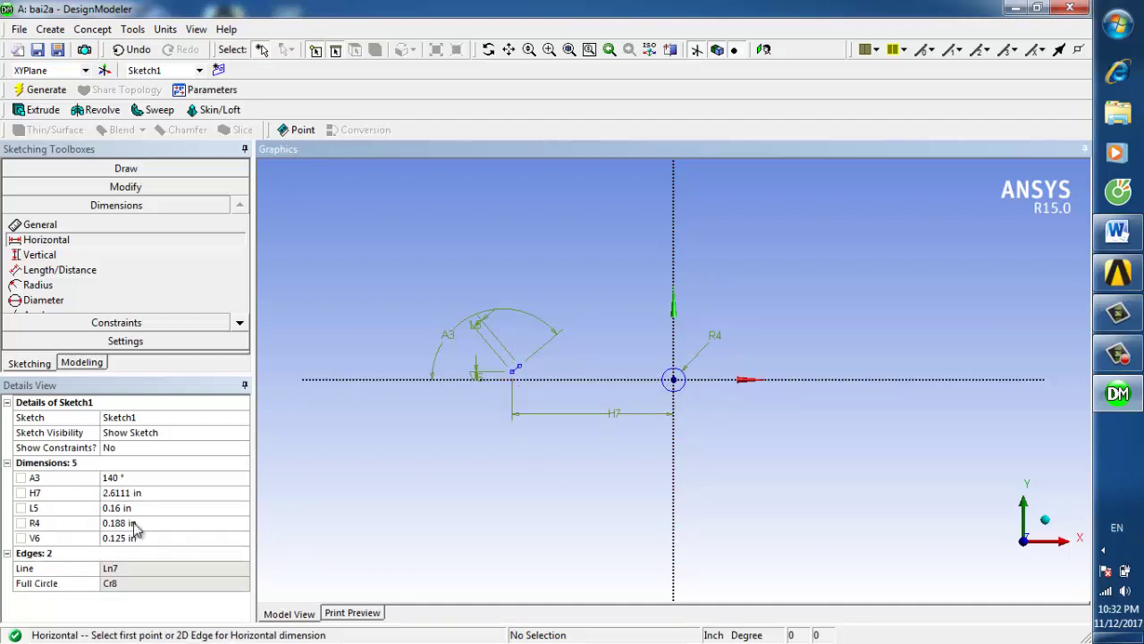
pyautogui.click(131, 493)
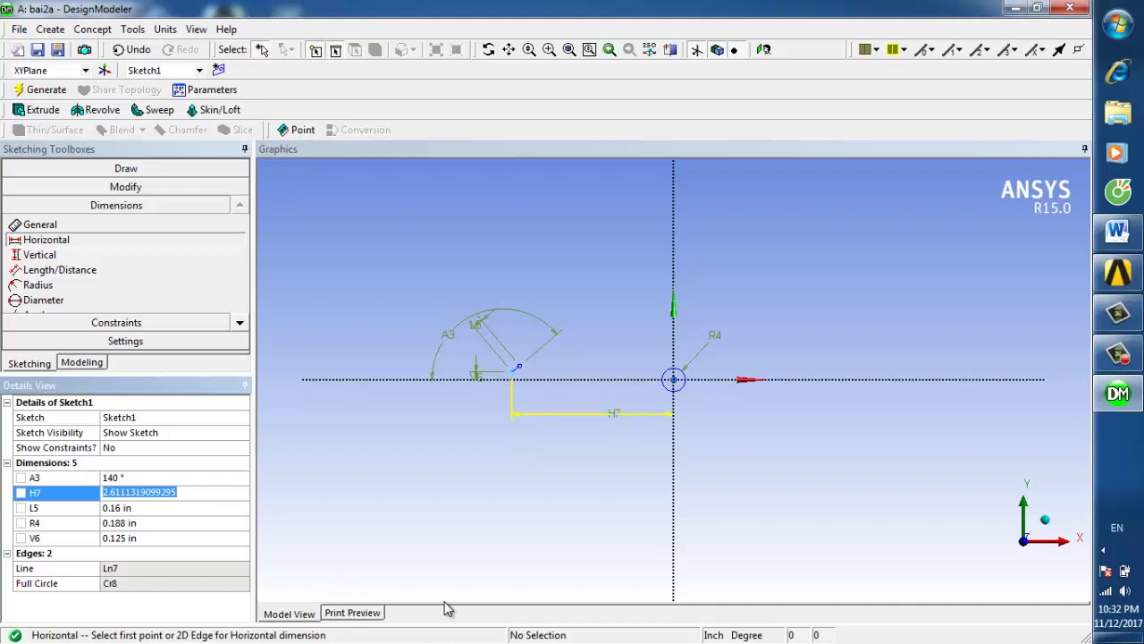
pyautogui.write('0.57')
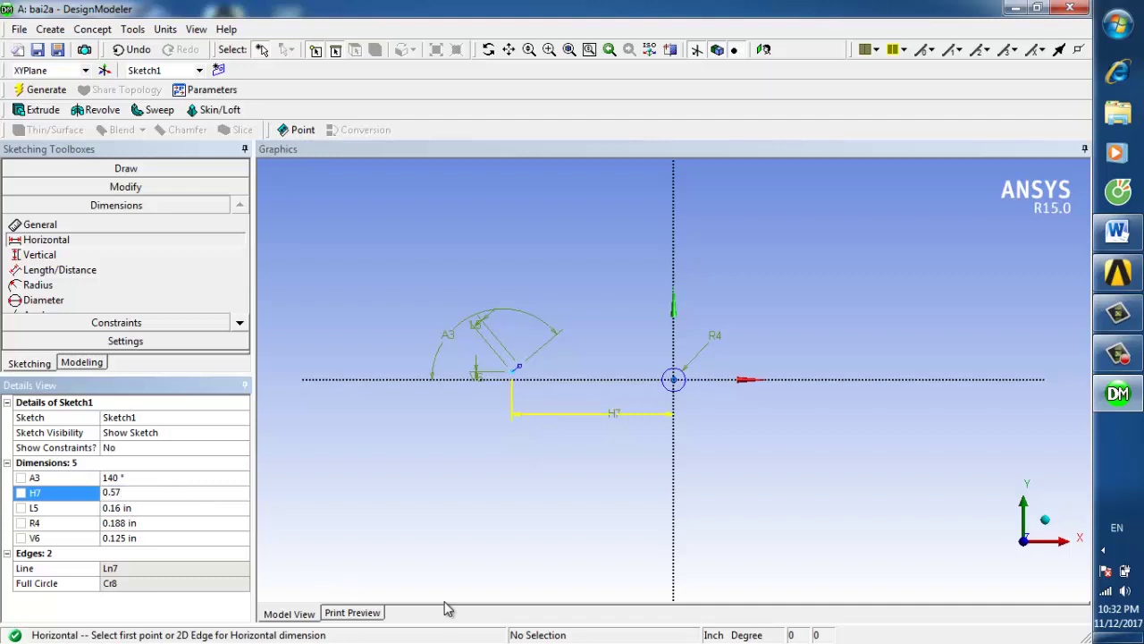
pyautogui.press('Return')
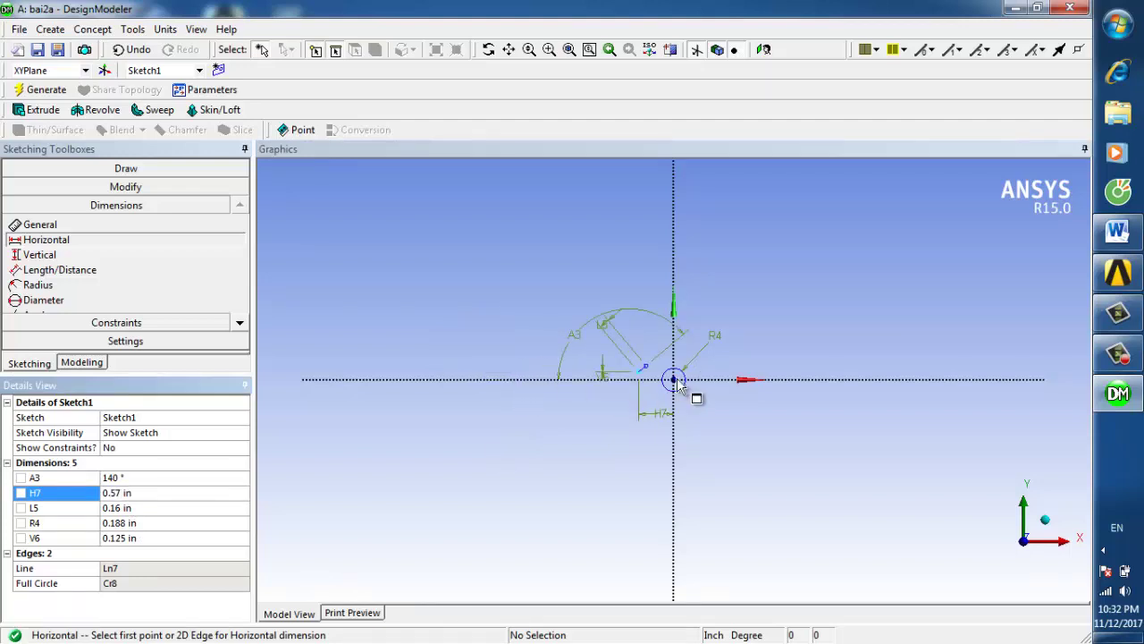
pyautogui.click(736, 428)
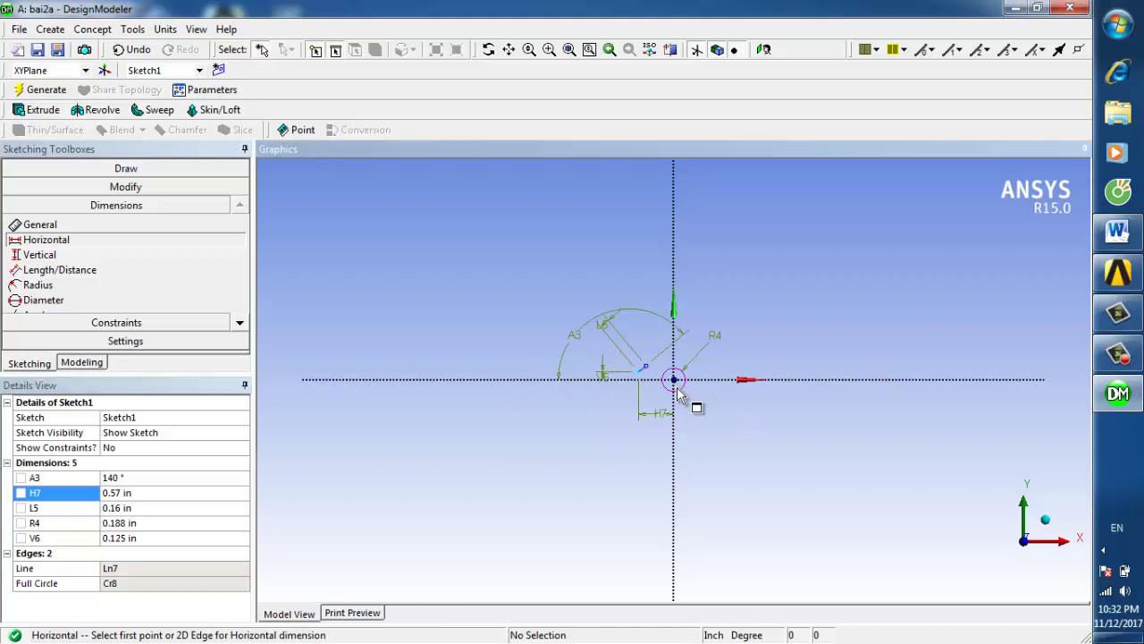
# Activate the Arc by Center sketching tool.
pyautogui.scroll(8, 677, 393)
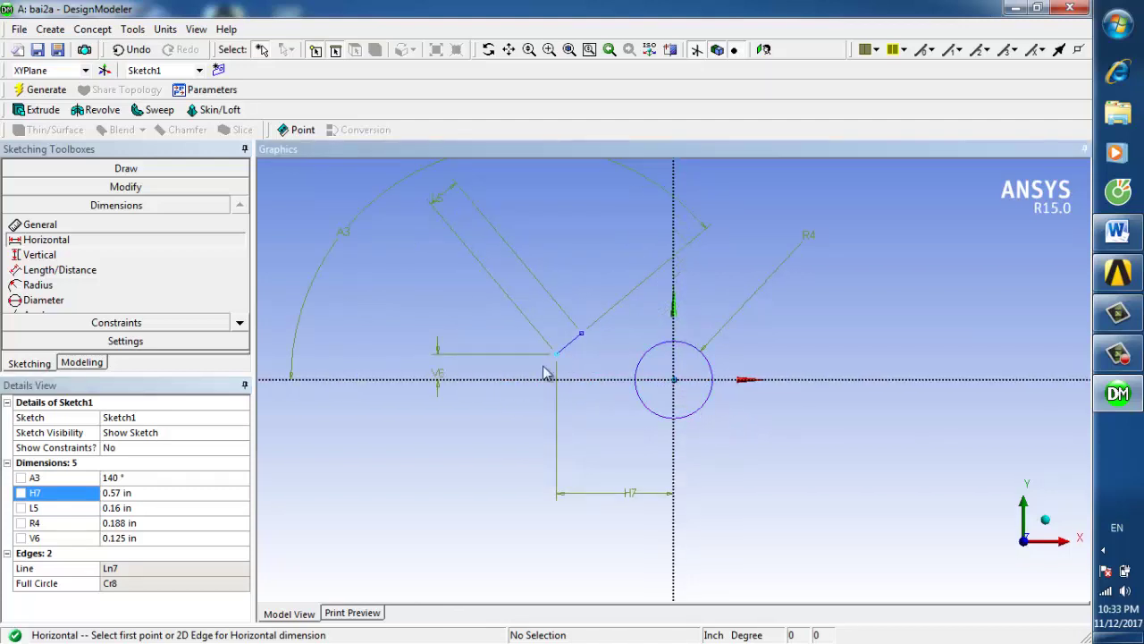
pyautogui.scroll(1, 542, 347)
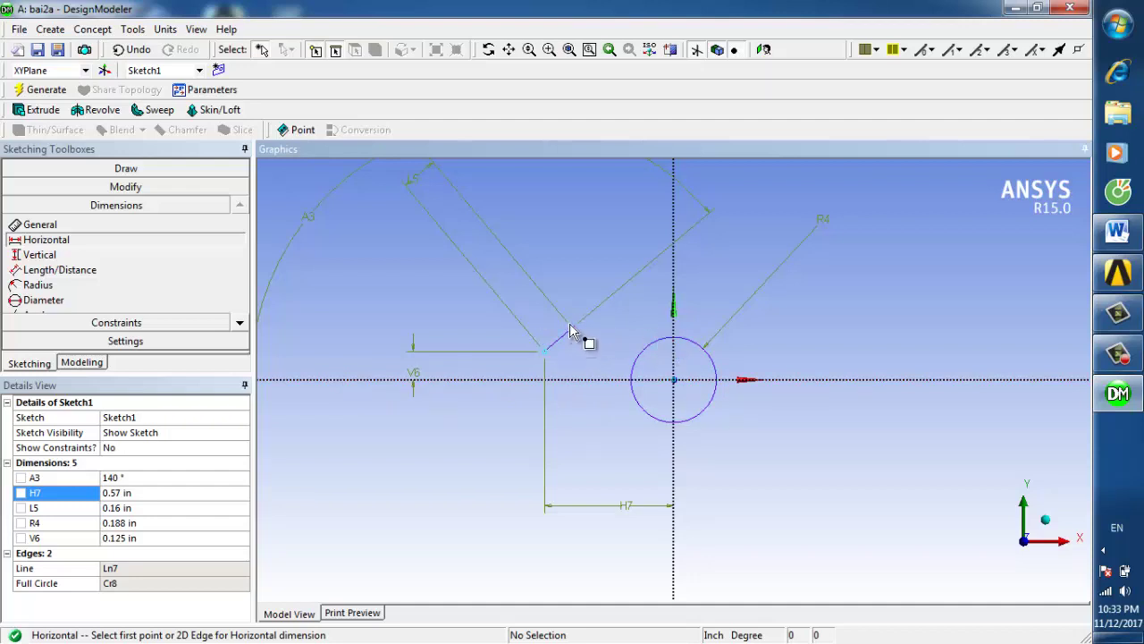
pyautogui.click(150, 170)
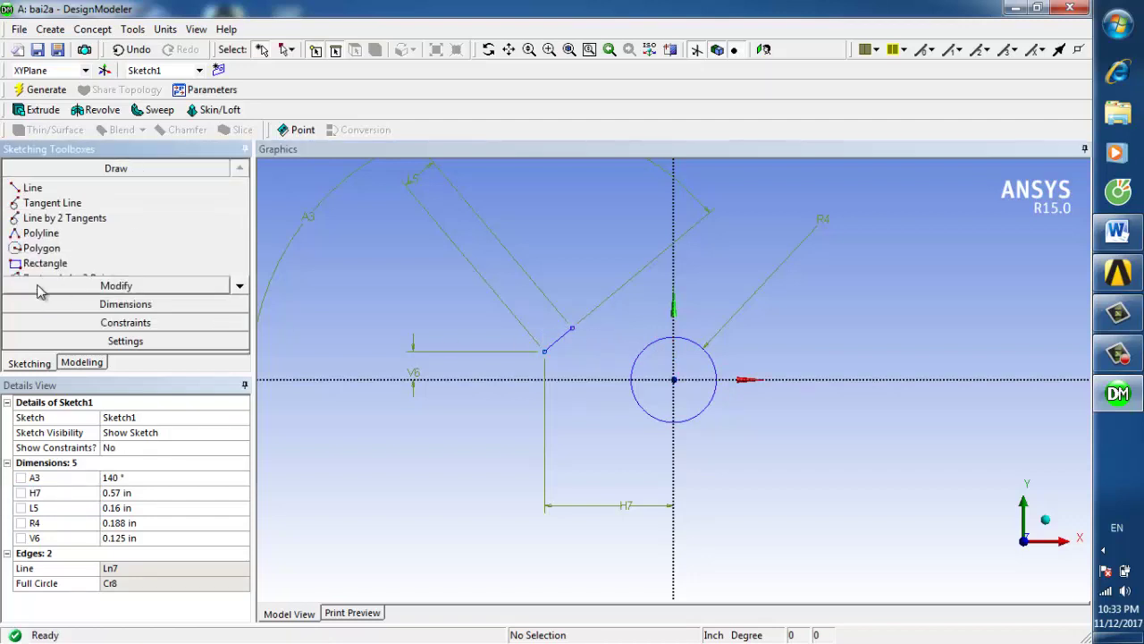
pyautogui.click(241, 287)
pyautogui.click(241, 287)
pyautogui.click(241, 287)
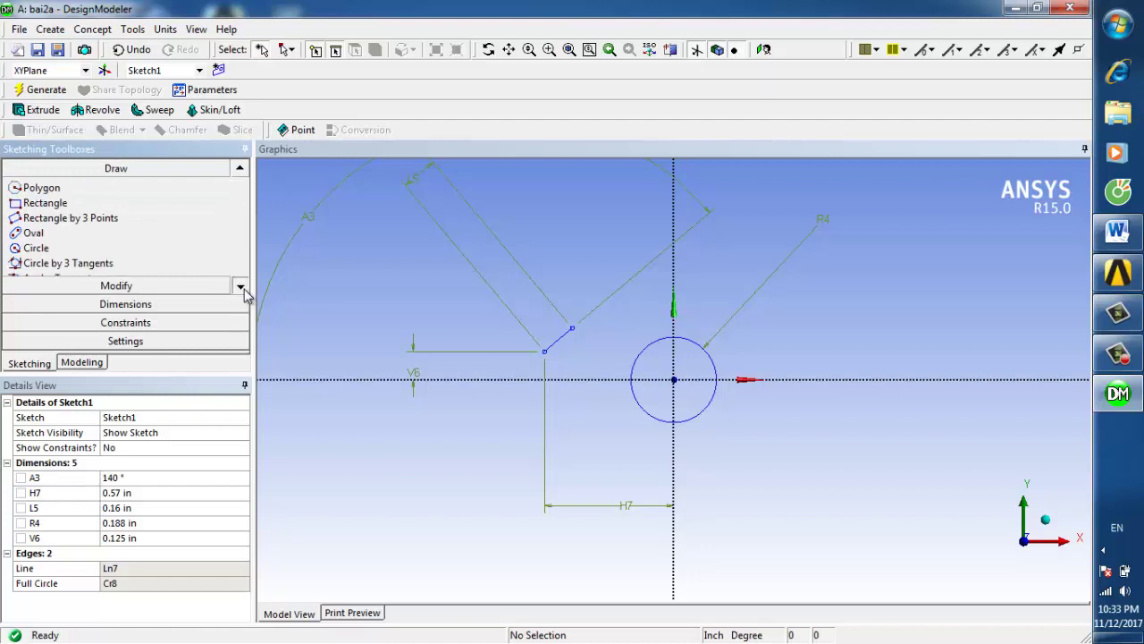
pyautogui.click(241, 287)
pyautogui.click(241, 287)
pyautogui.click(241, 287)
pyautogui.click(241, 287)
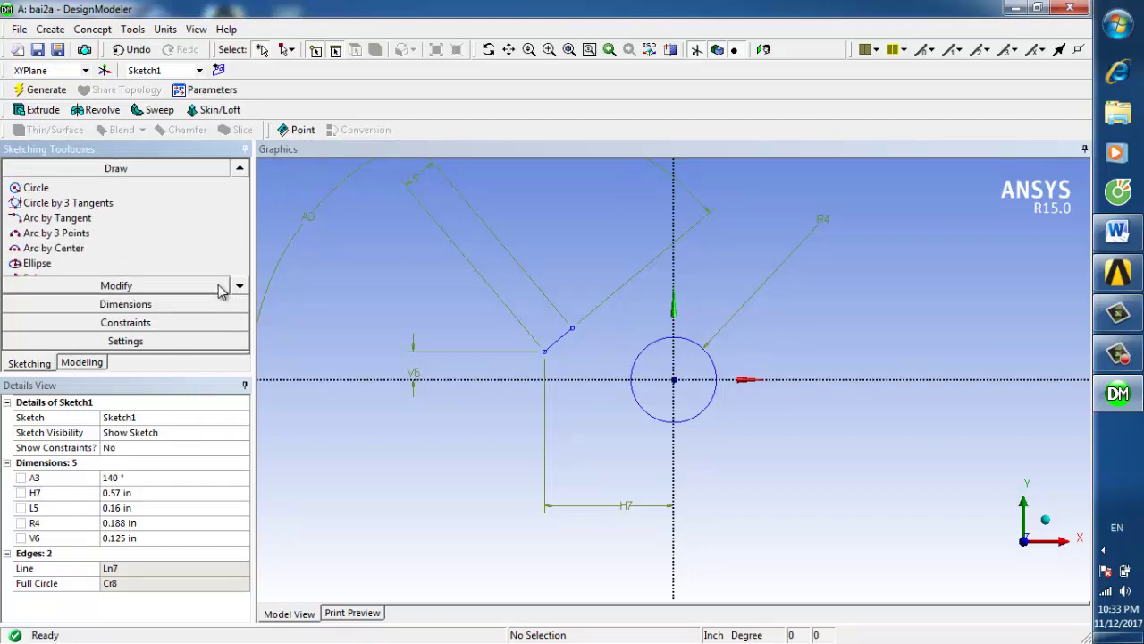
pyautogui.click(82, 252)
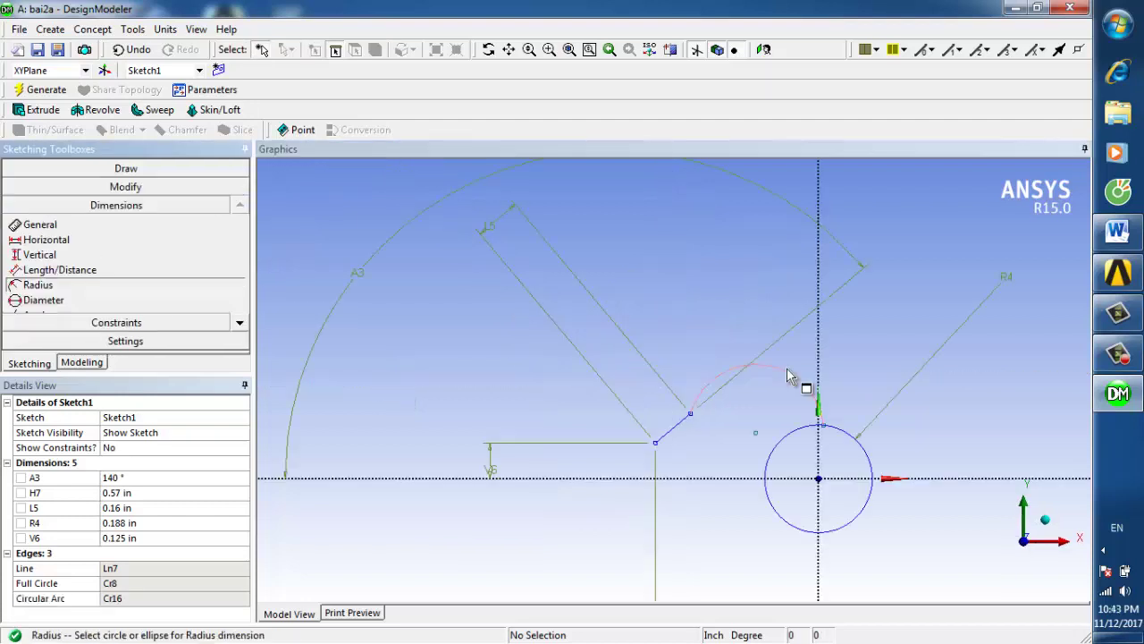
# Add a radius dimension to the arc between the slanted line and the circle and set it to 0.56 in.
pyautogui.click(799, 379)
pyautogui.click(816, 356)
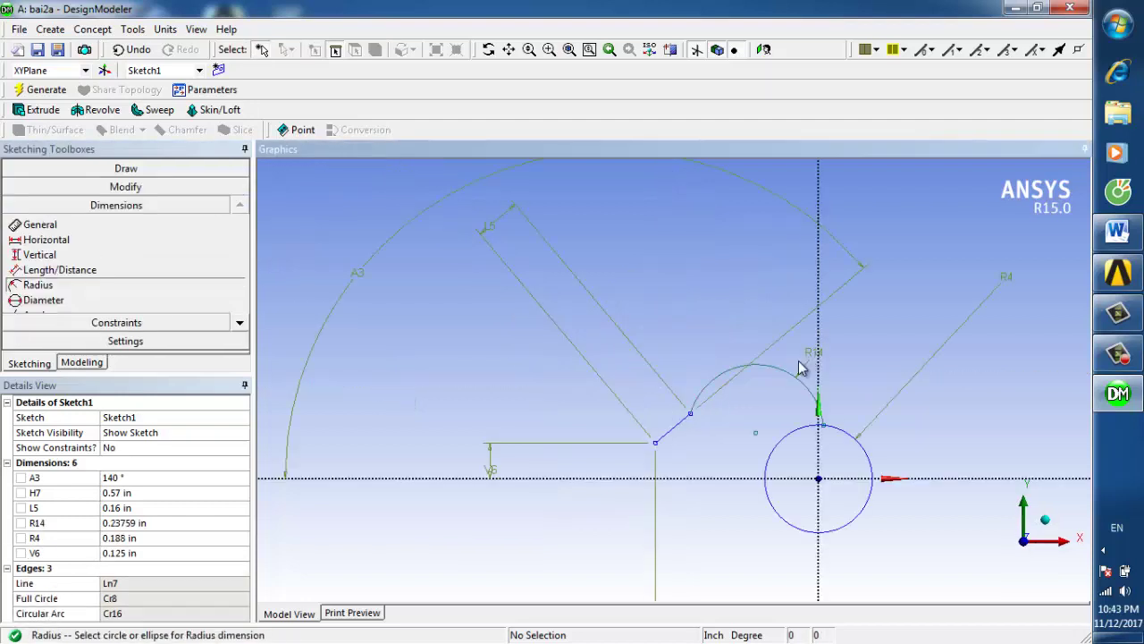
pyautogui.click(141, 523)
pyautogui.write('0.56')
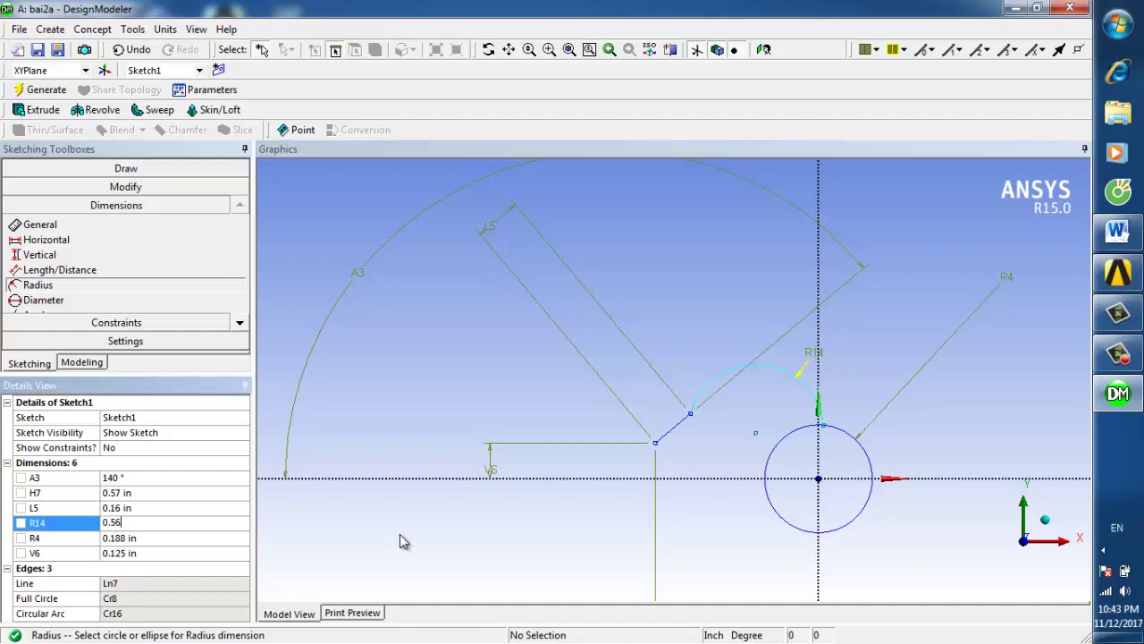
pyautogui.press('Return')
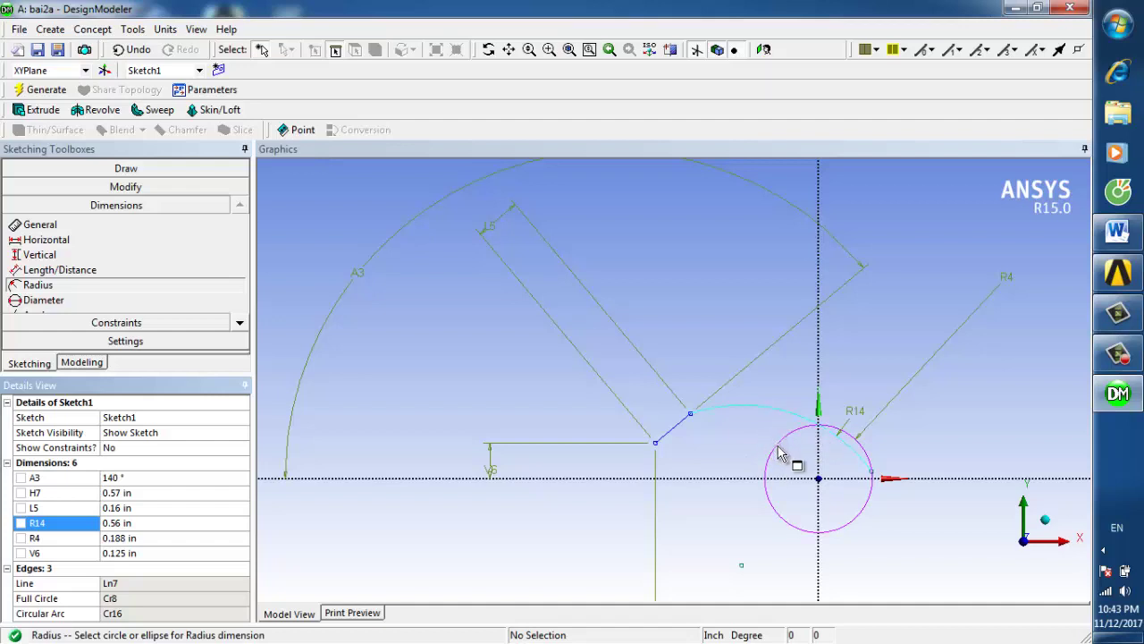
# Apply a Tangent constraint between the circle and the 0.56 in arc where they meet.
pyautogui.click(148, 324)
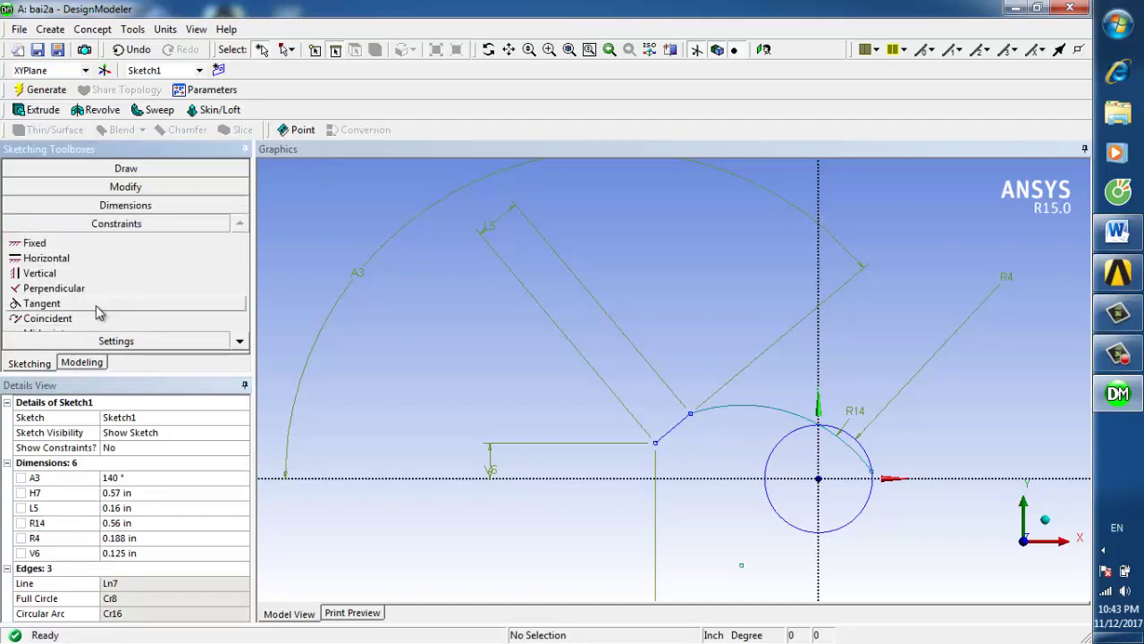
pyautogui.click(97, 306)
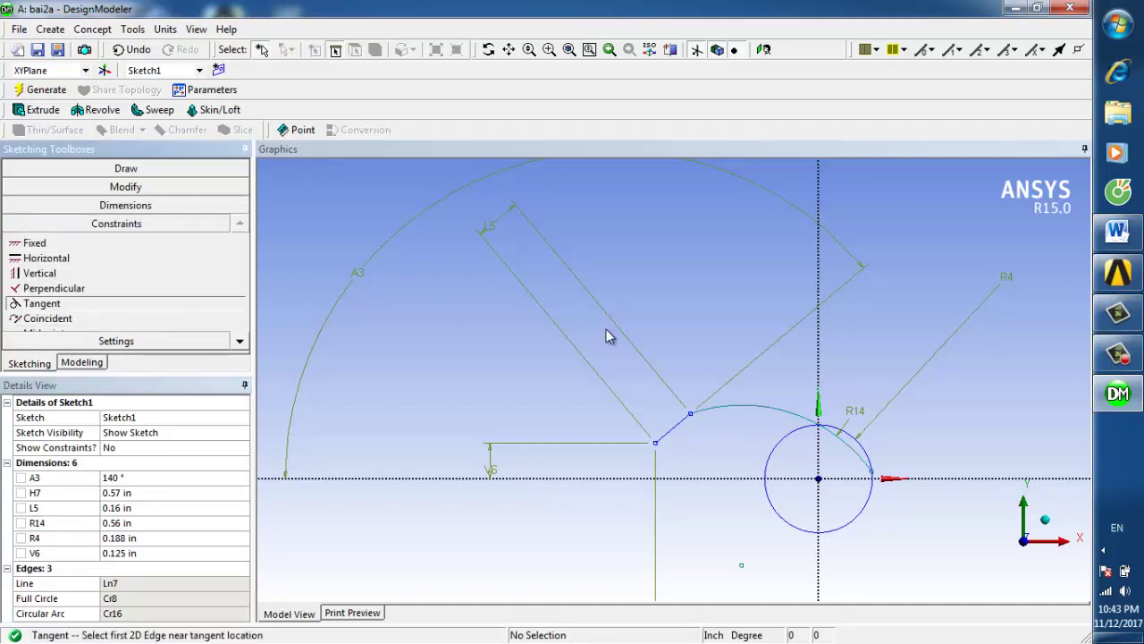
pyautogui.click(834, 429)
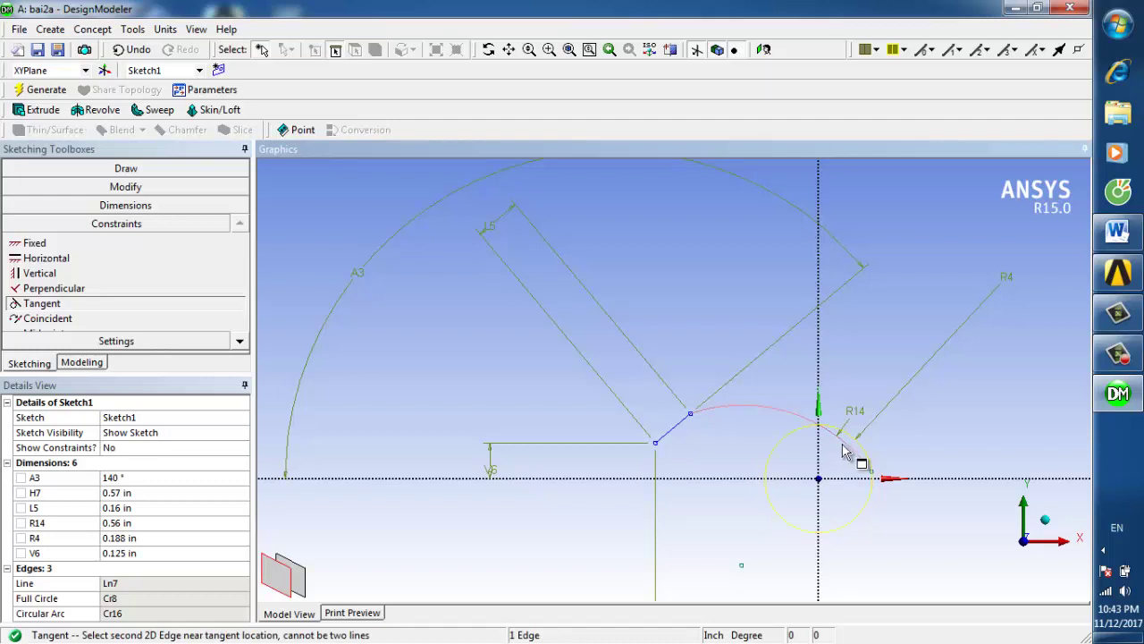
pyautogui.click(844, 451)
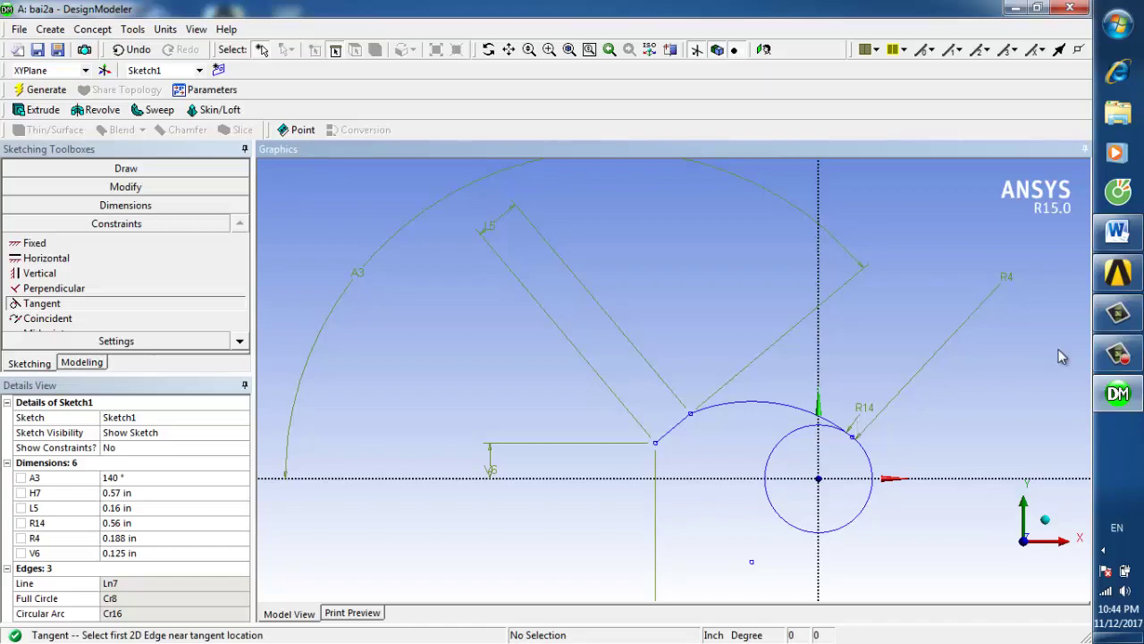
# Check the ratchet stop drawing in Word and draw a center arc of about 0.24 in radius from the slanted line's lower endpoint to the circle.
pyautogui.click(1118, 232)
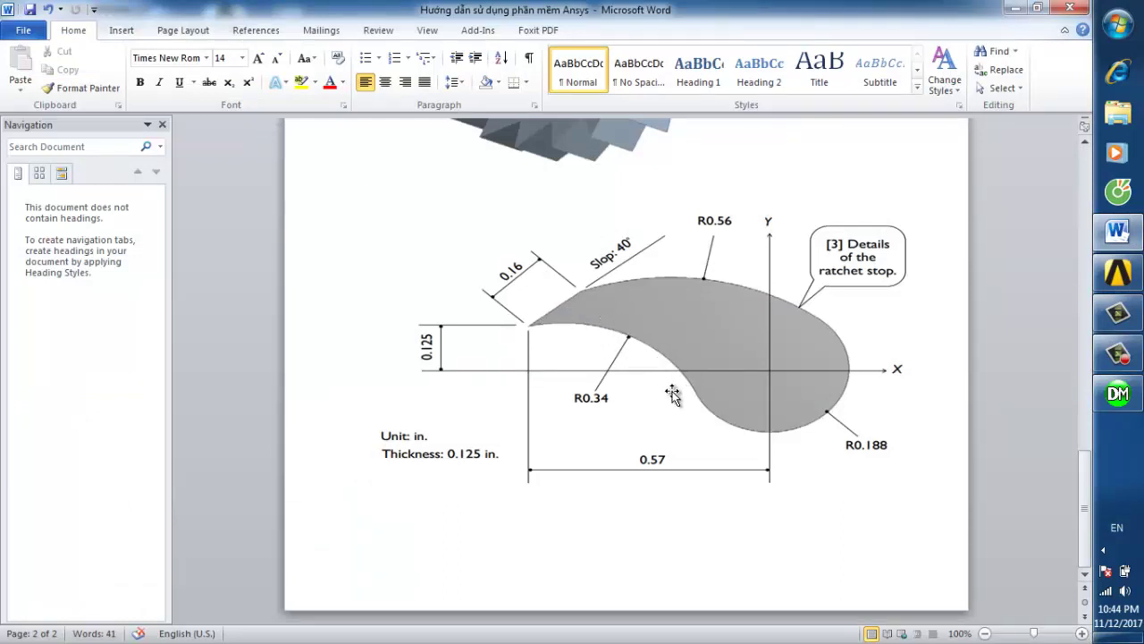
pyautogui.moveTo(1119, 398)
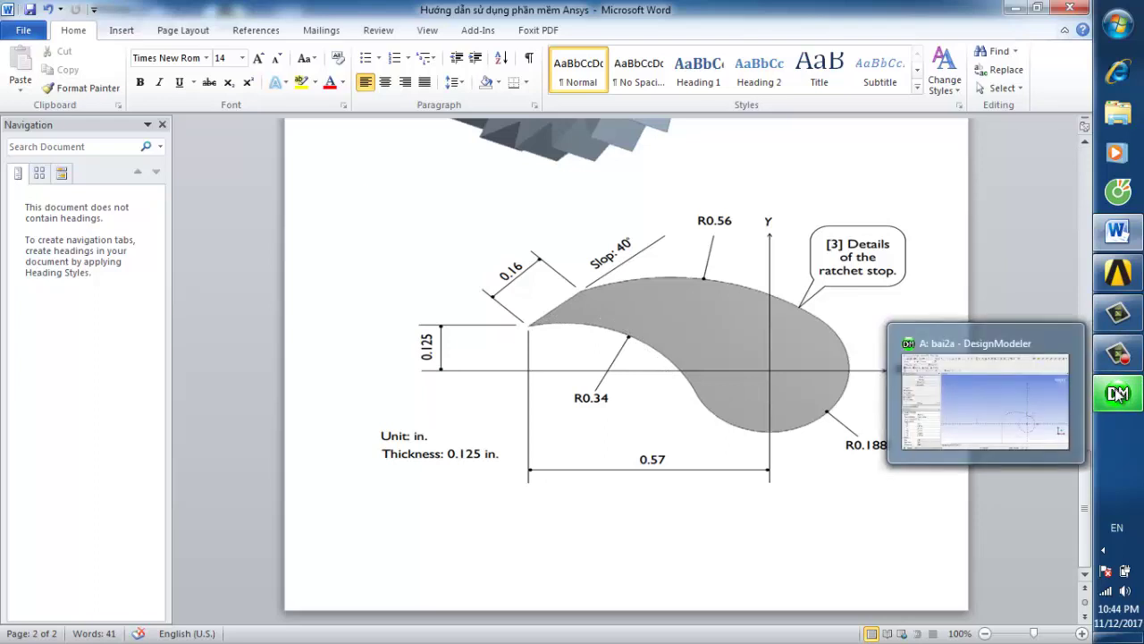
pyautogui.click(1117, 394)
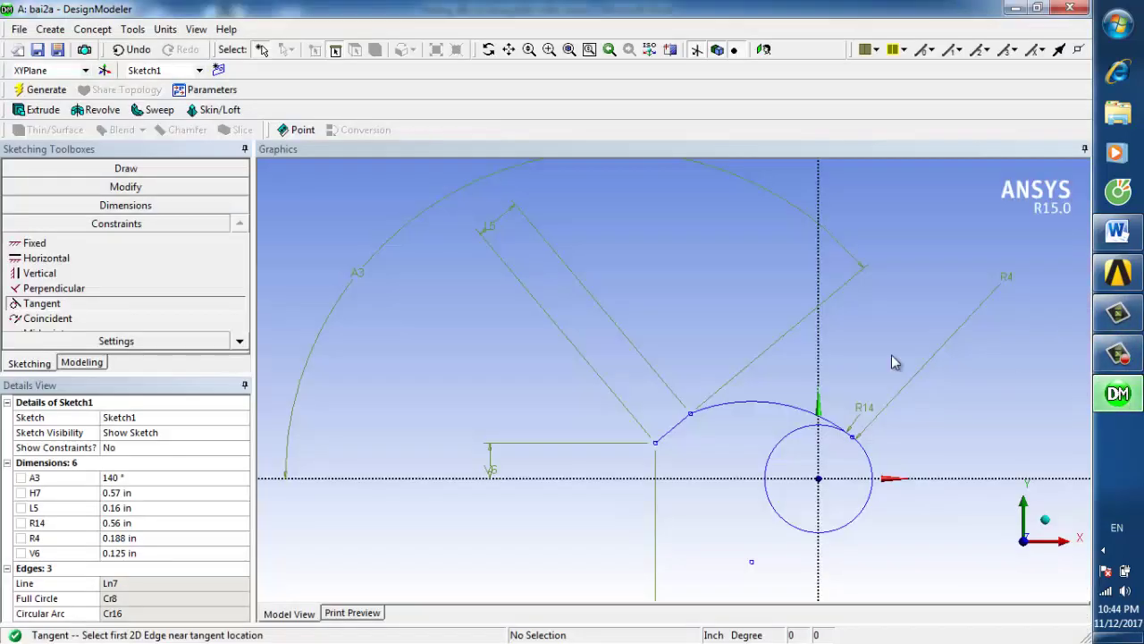
pyautogui.click(154, 170)
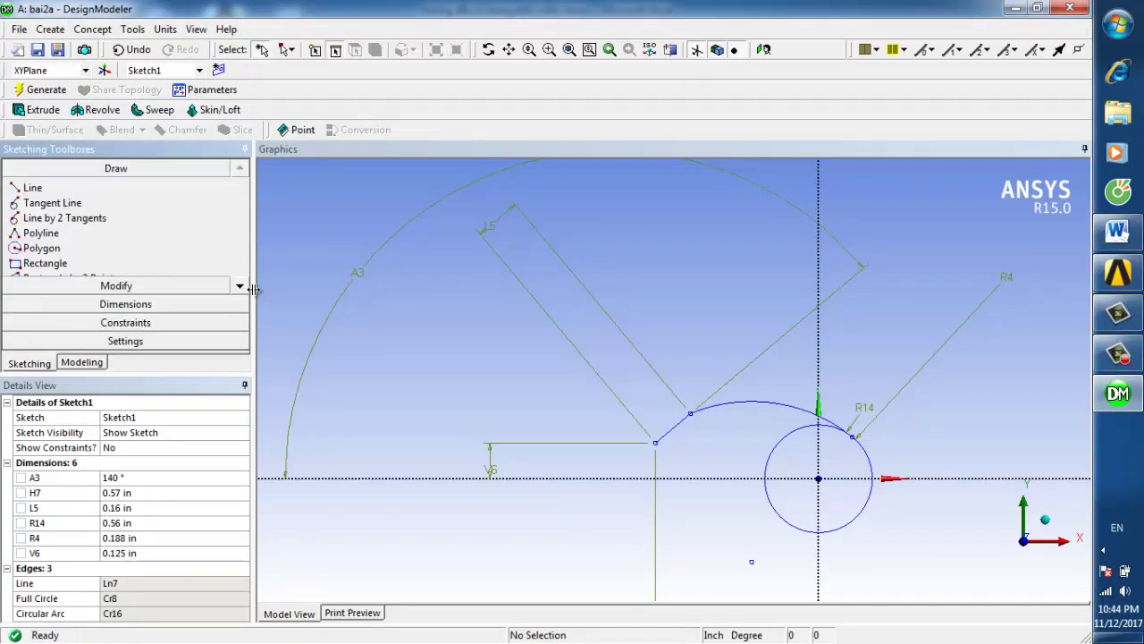
pyautogui.moveTo(244, 290)
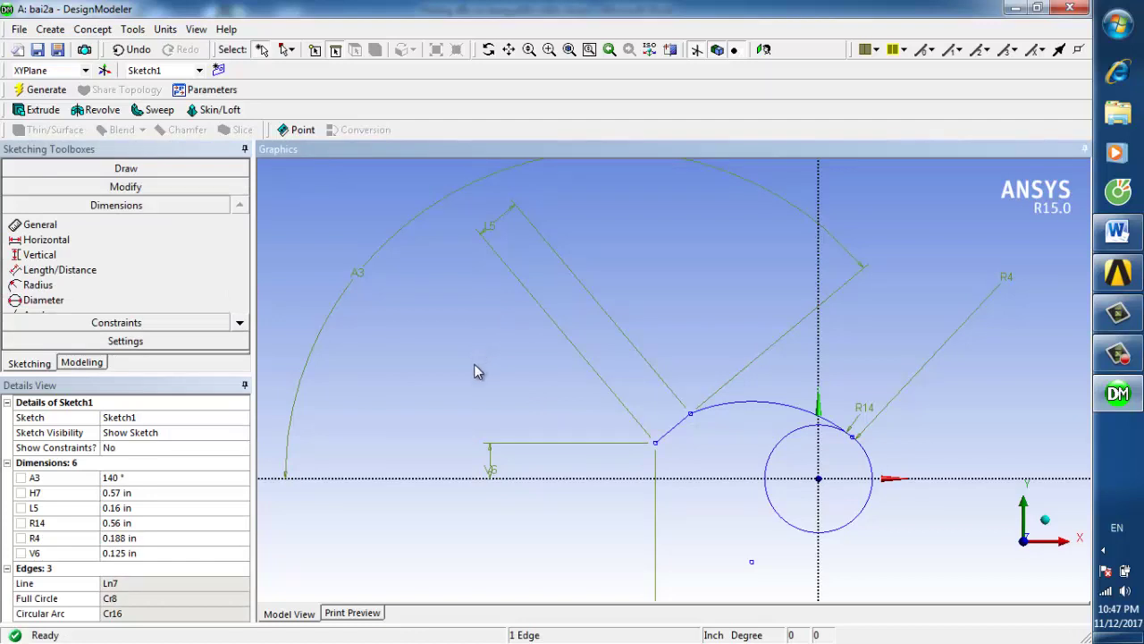
pyautogui.click(177, 170)
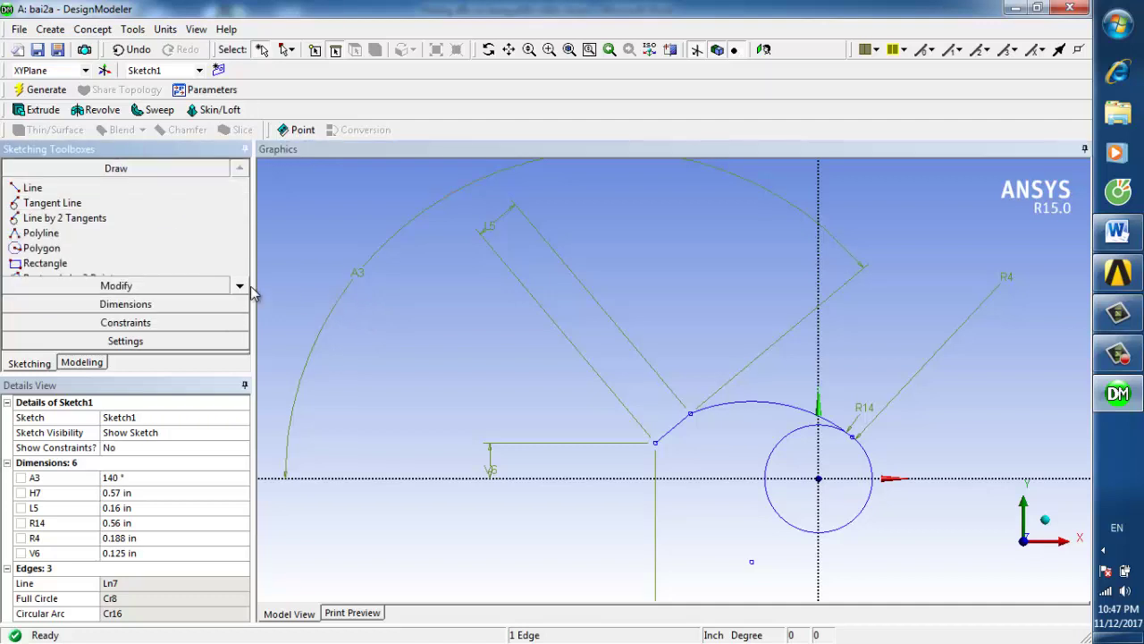
pyautogui.click(240, 286)
pyautogui.click(240, 286)
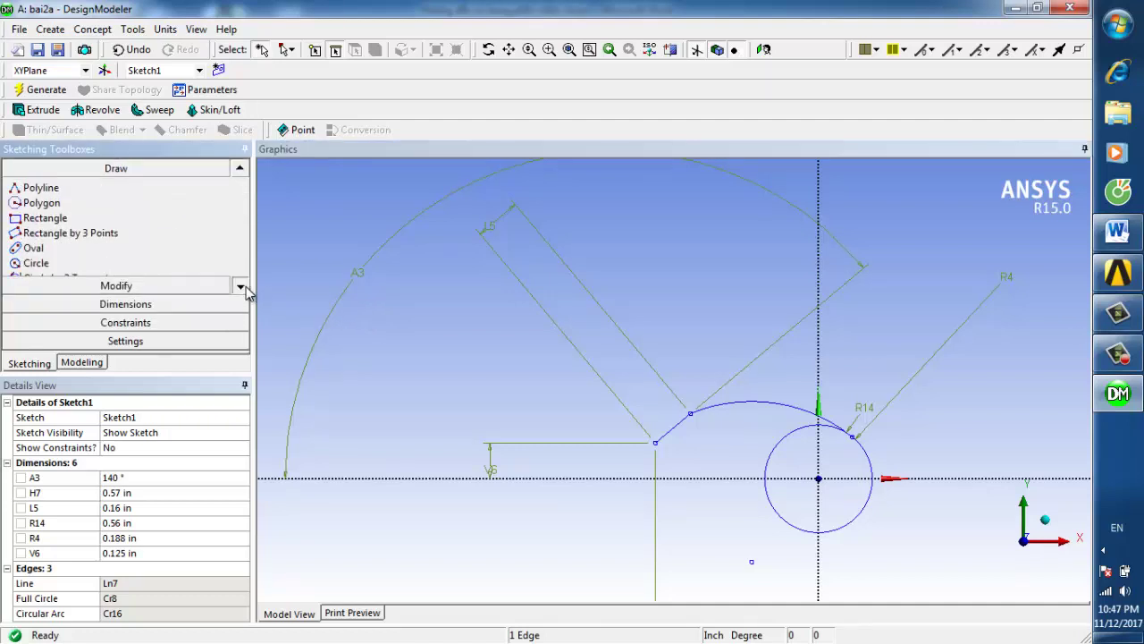
pyautogui.click(239, 286)
pyautogui.click(240, 286)
pyautogui.click(64, 264)
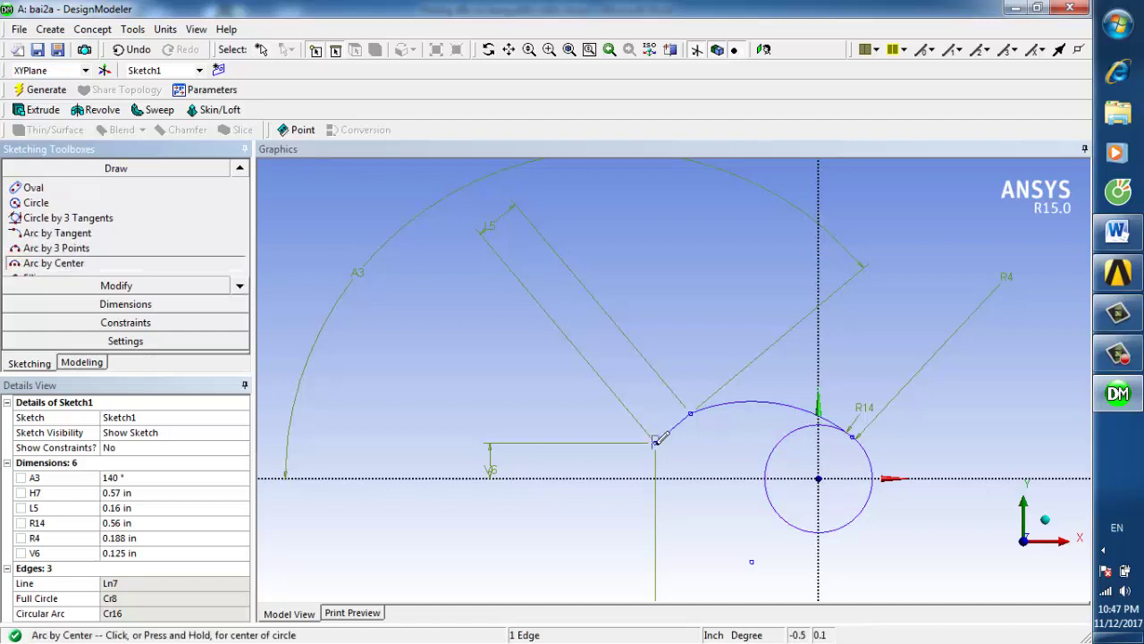
pyautogui.click(705, 491)
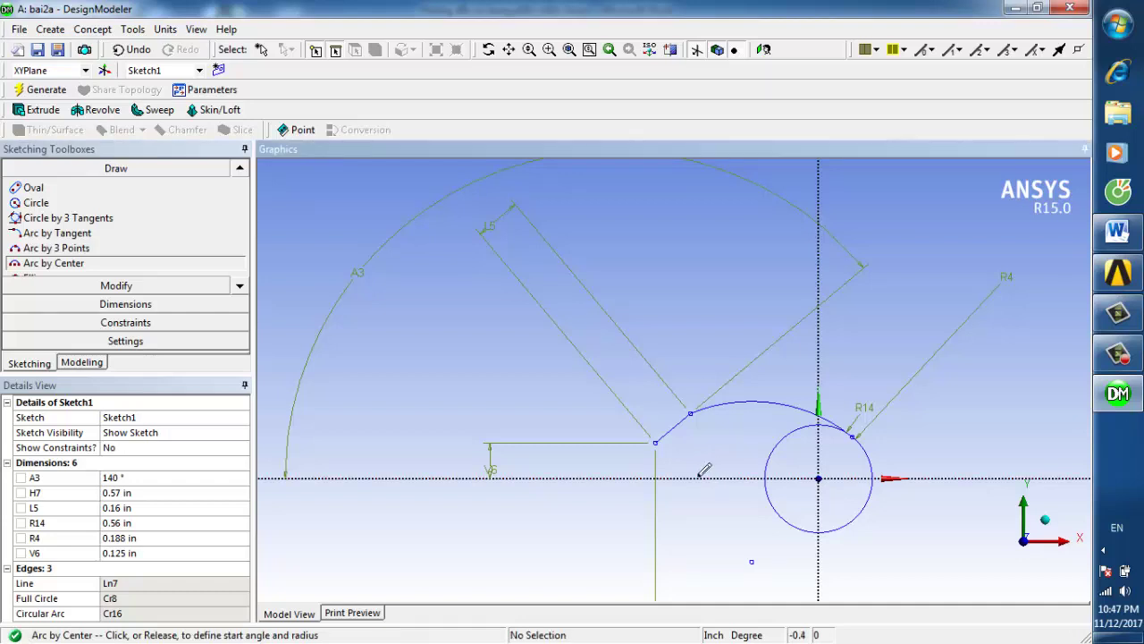
pyautogui.click(658, 439)
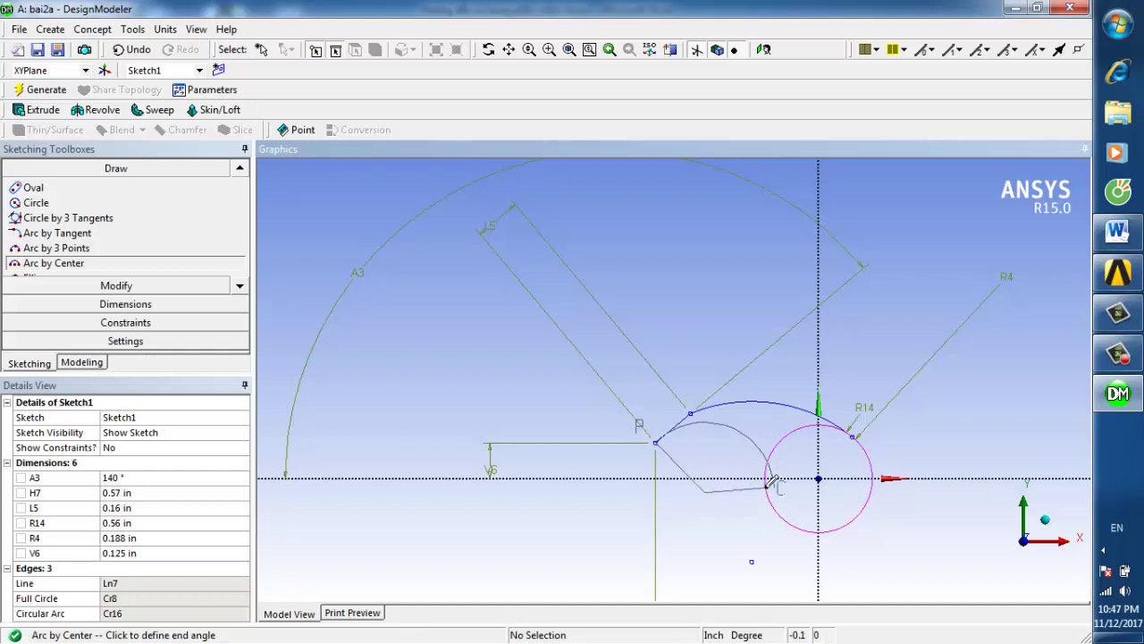
pyautogui.click(773, 484)
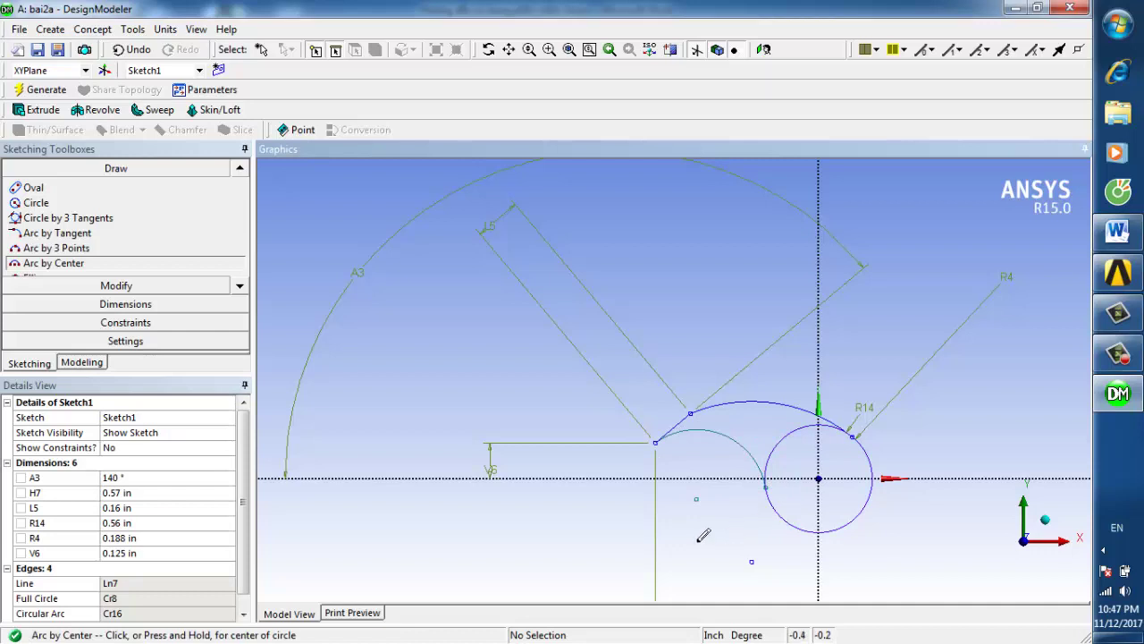
# Add a radius dimension to the lower arc and set it to 0.34 in.
pyautogui.click(142, 306)
pyautogui.click(25, 286)
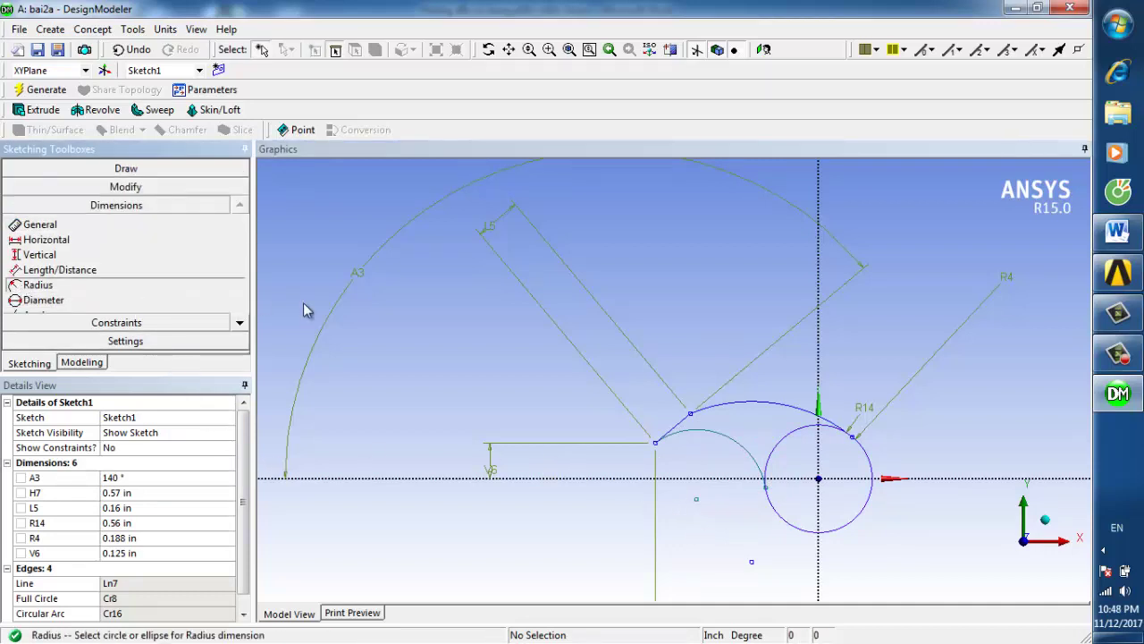
pyautogui.click(741, 447)
pyautogui.click(773, 387)
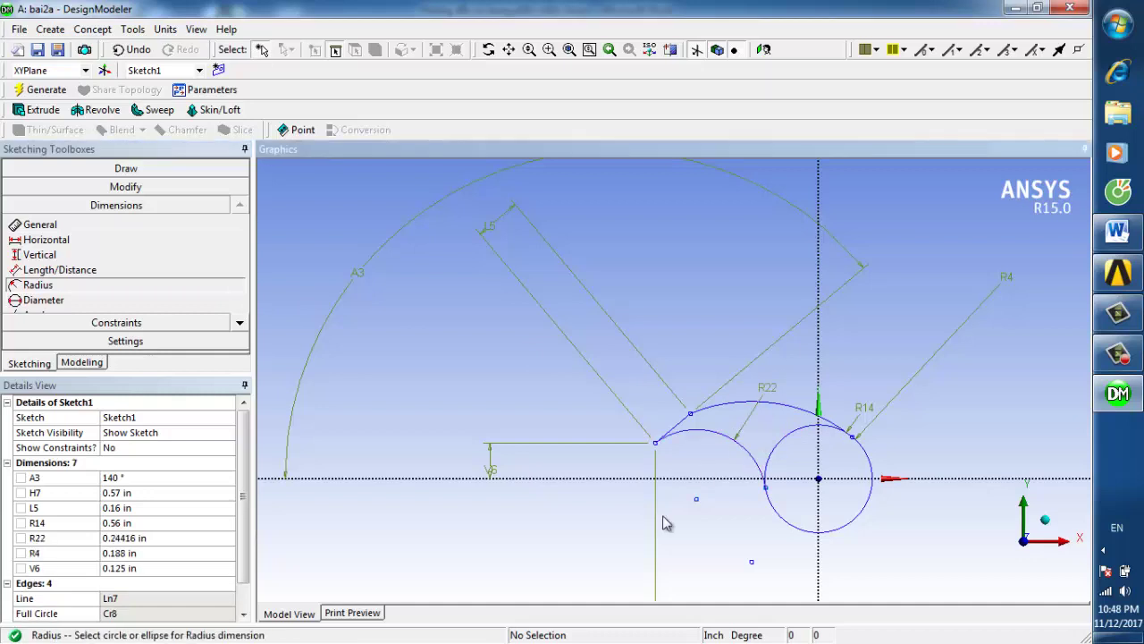
pyautogui.click(143, 540)
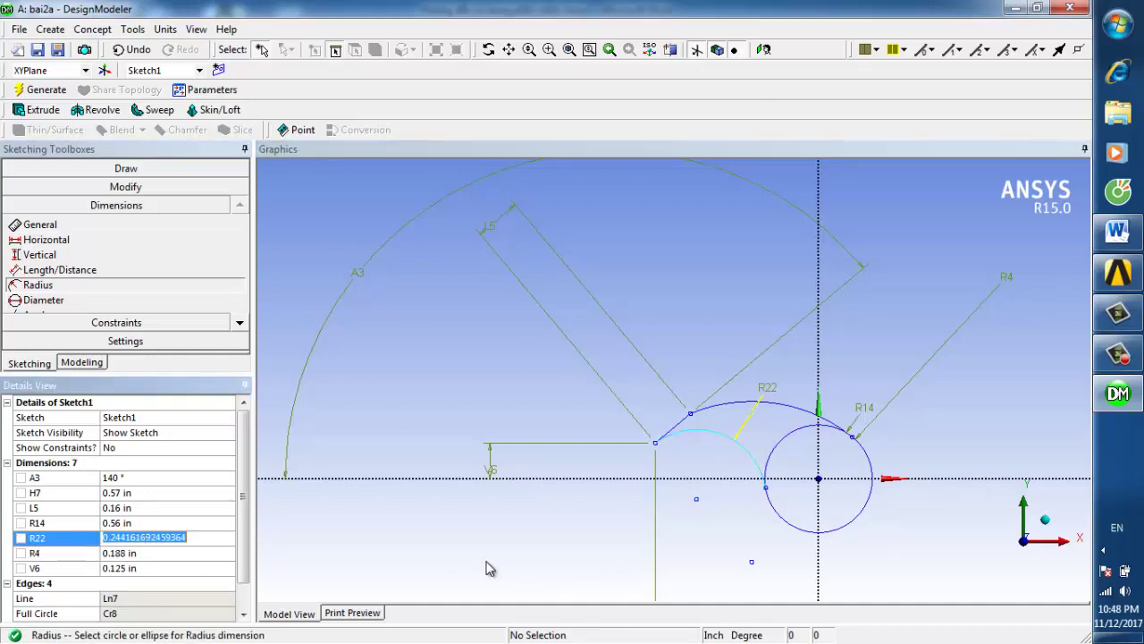
pyautogui.write('0.34')
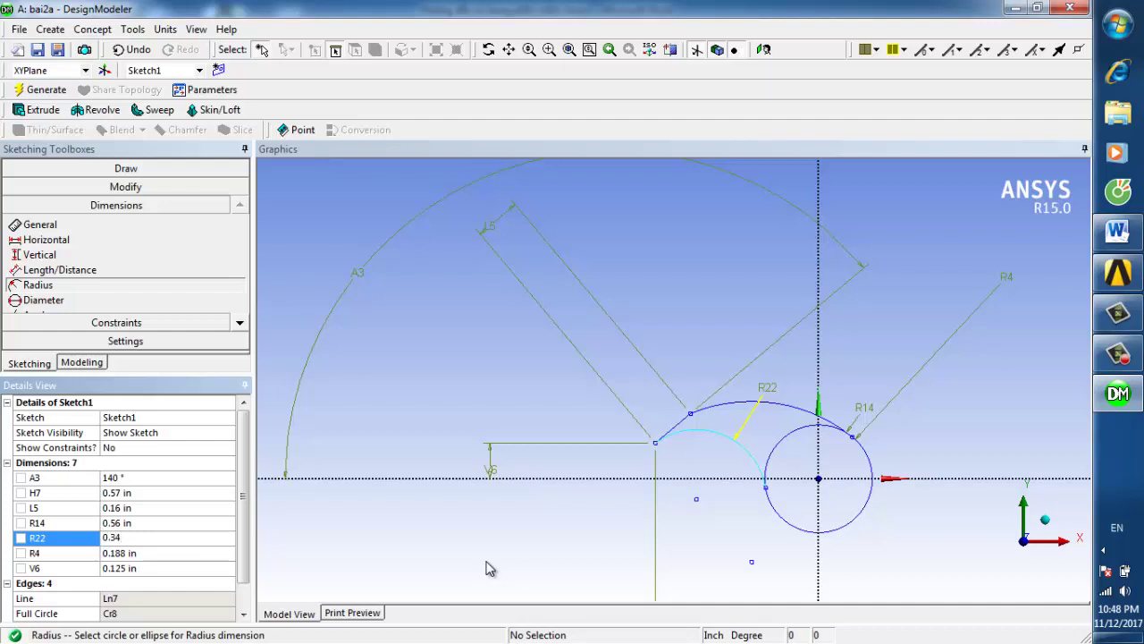
pyautogui.press('Return')
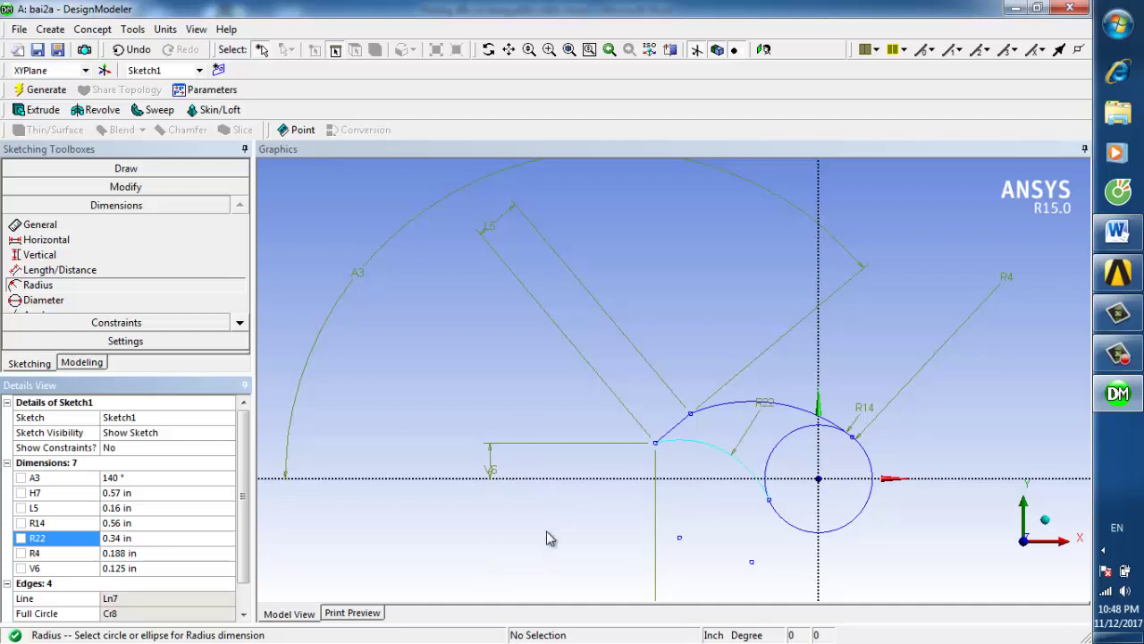
# Apply a Tangent constraint between the circle and the lower 0.34 in arc at their junction.
pyautogui.click(147, 322)
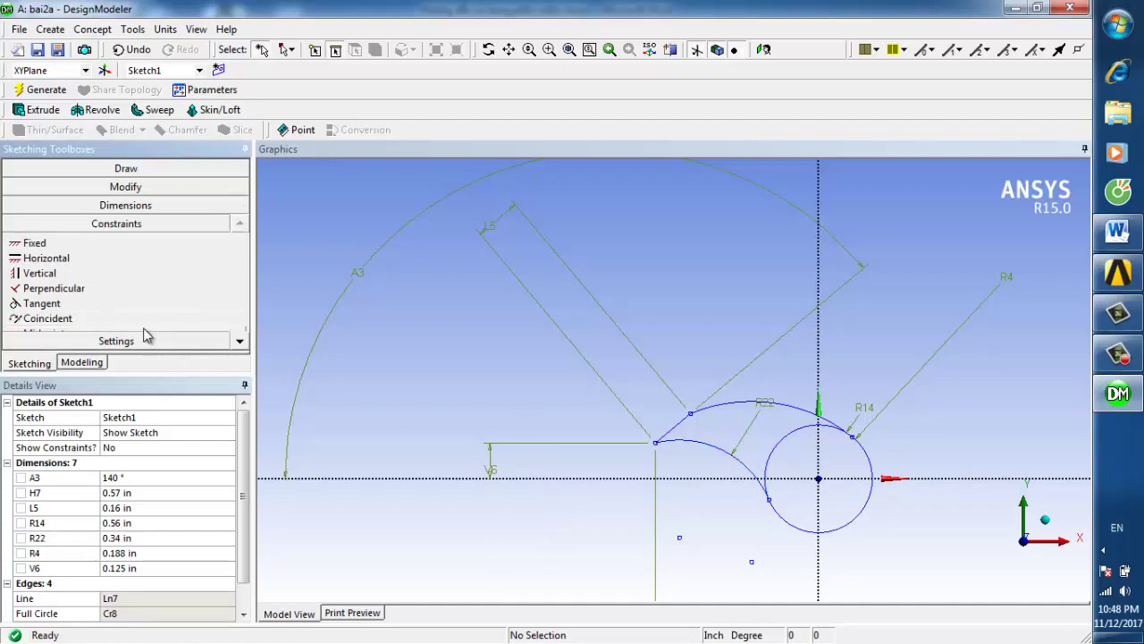
pyautogui.click(71, 305)
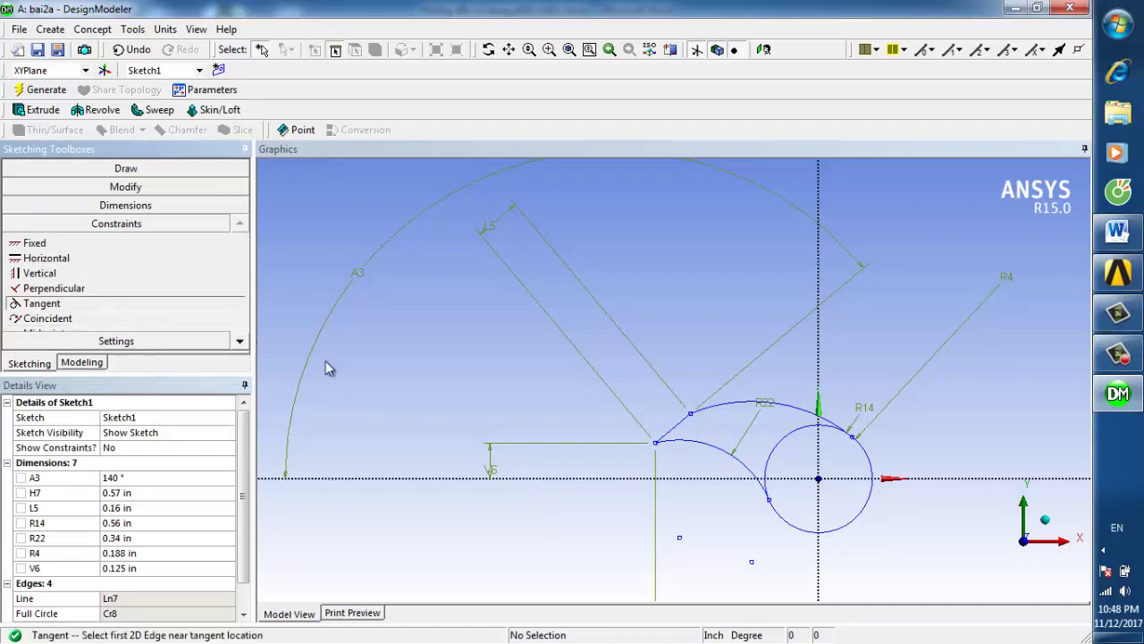
pyautogui.click(774, 511)
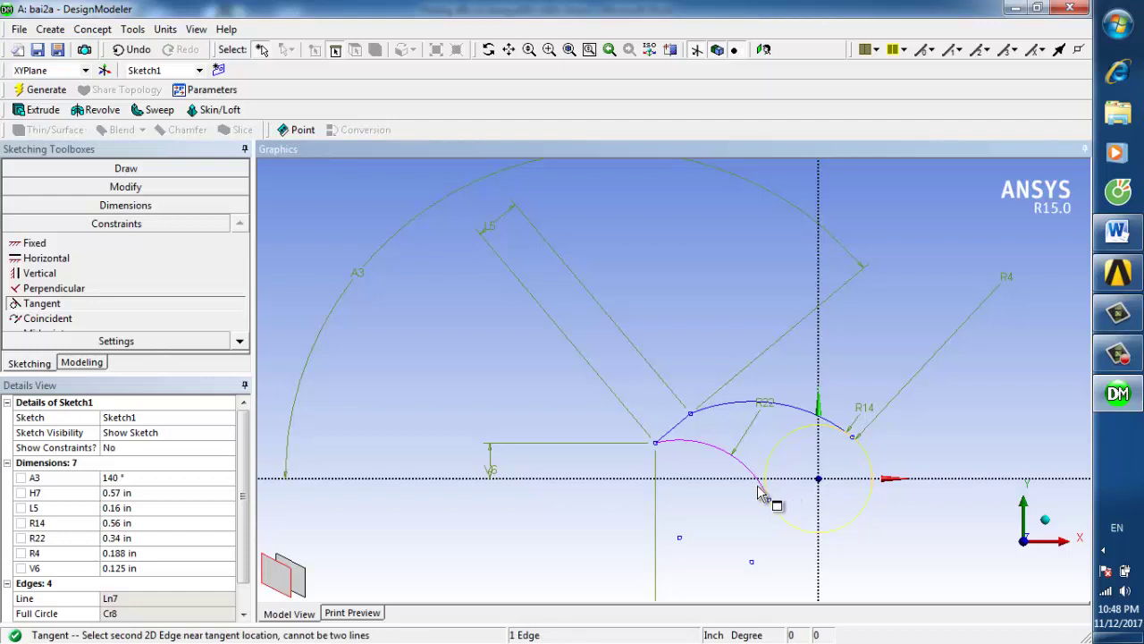
pyautogui.click(762, 490)
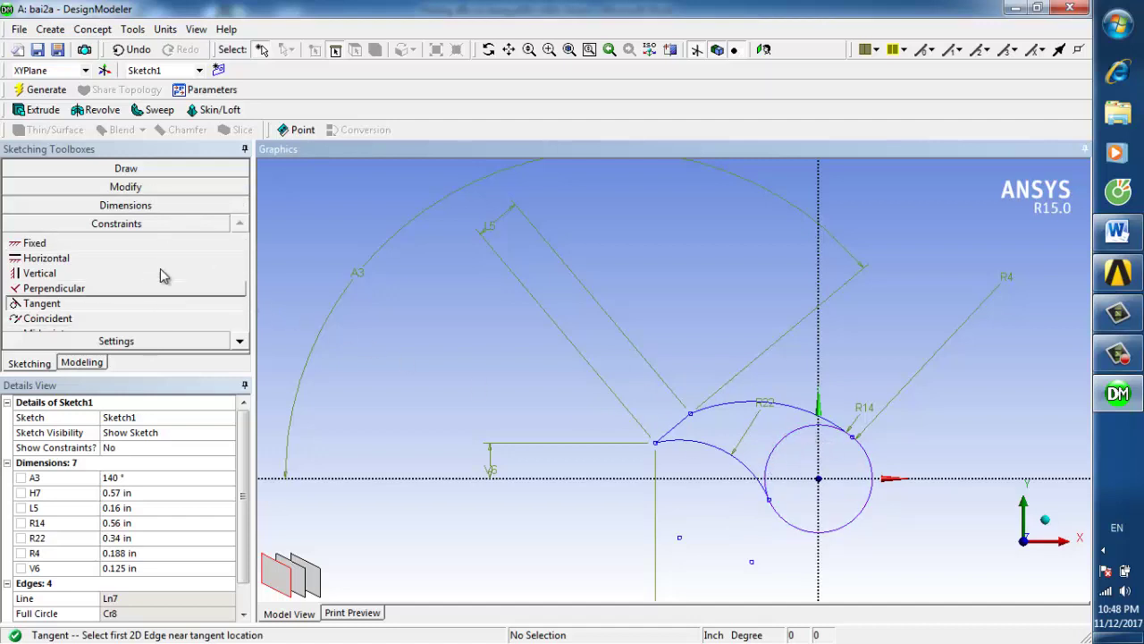
# Trim away the portion of the circle inside the profile between the two arcs, ignoring the axes.
pyautogui.click(173, 189)
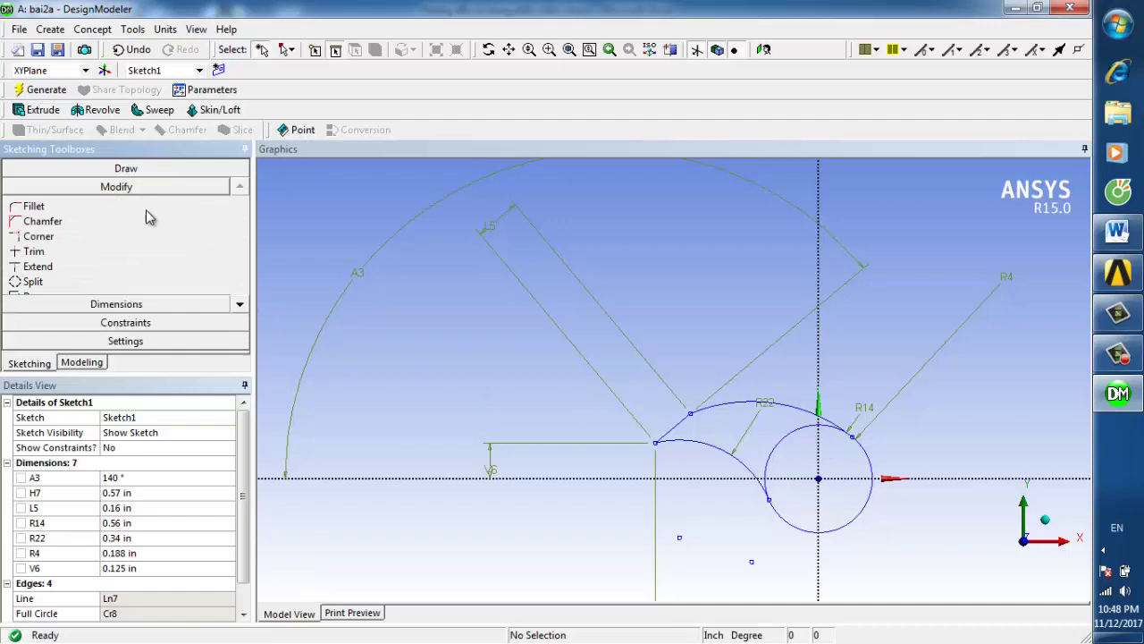
pyautogui.click(34, 251)
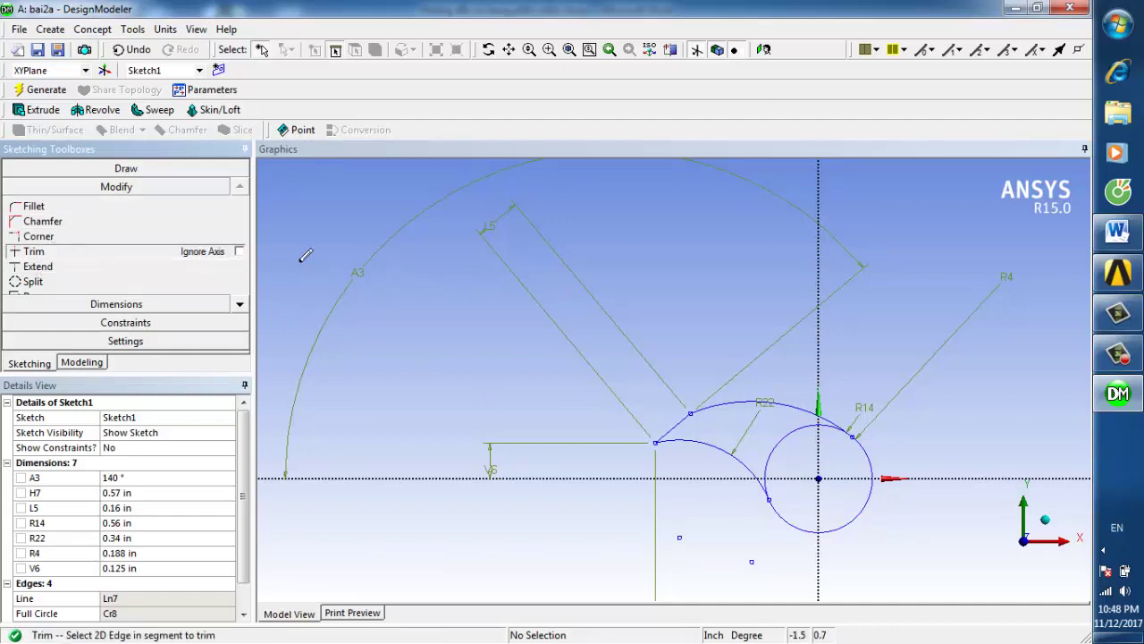
pyautogui.click(239, 252)
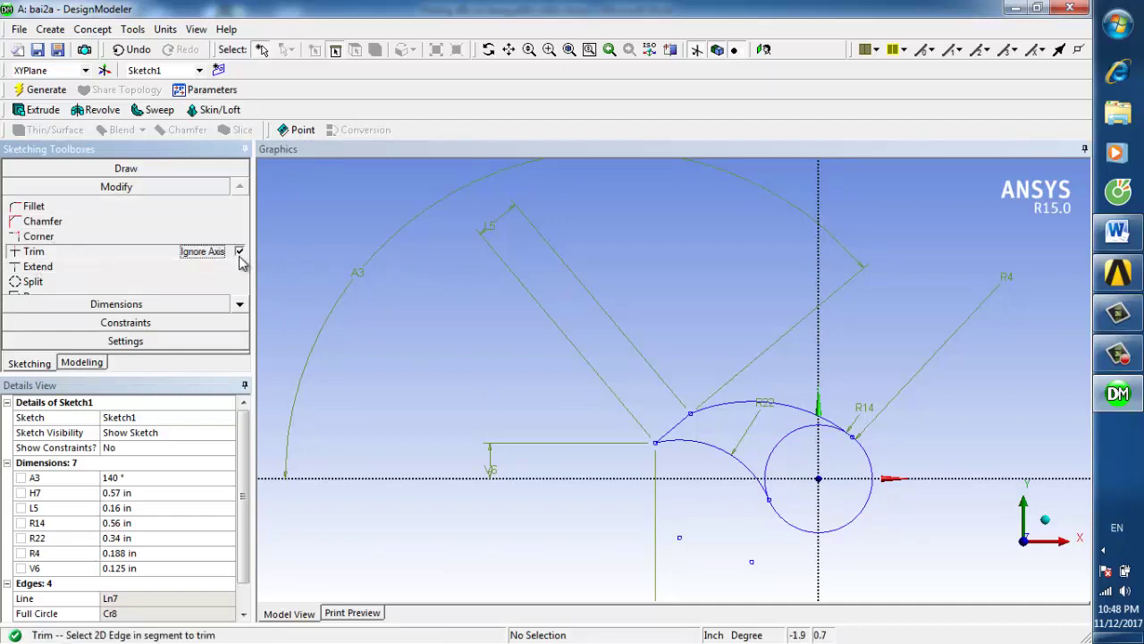
pyautogui.click(792, 434)
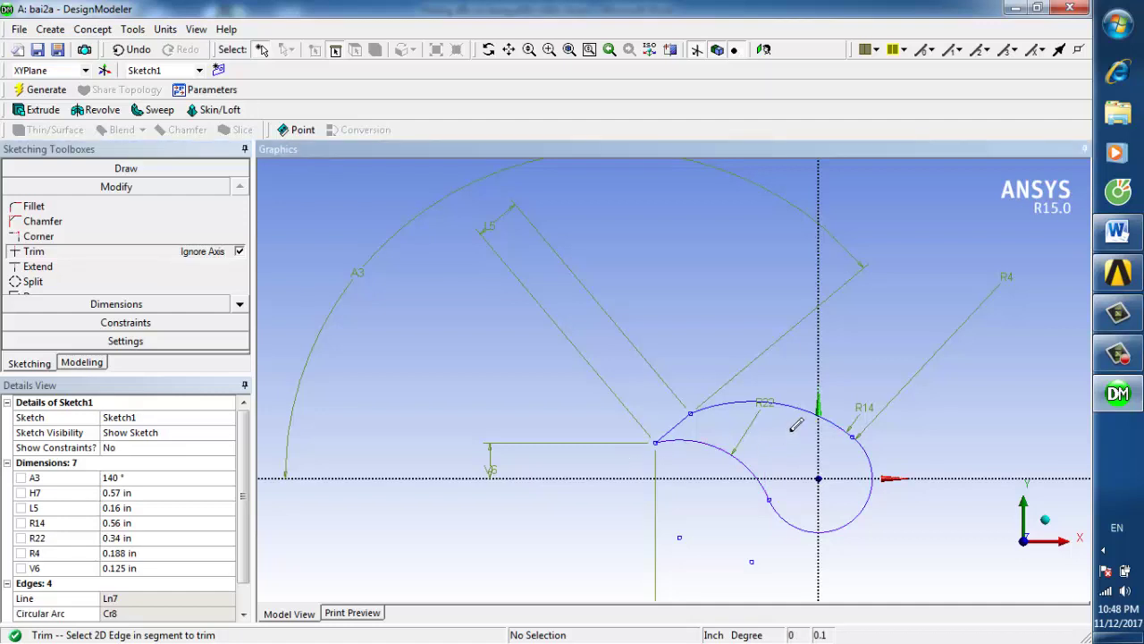
pyautogui.moveTo(796, 425)
pyautogui.mouseDown(button='middle')
pyautogui.moveTo(779, 437)
pyautogui.moveTo(787, 460)
pyautogui.moveTo(792, 434)
pyautogui.mouseUp(button='middle')
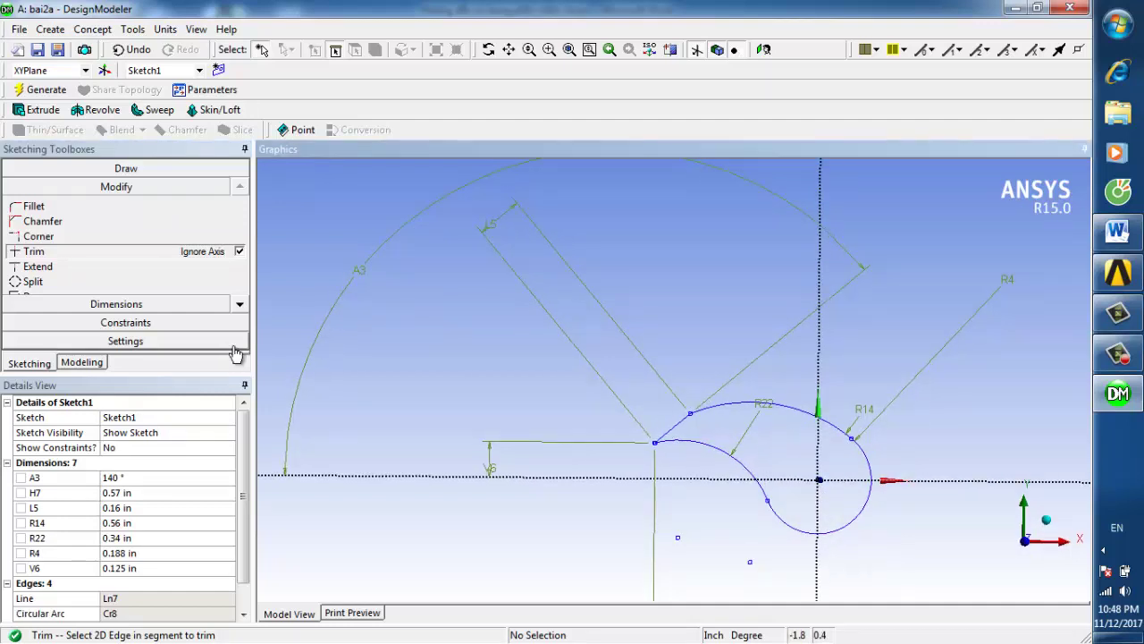
# Set the dimension display to show values instead of names.
pyautogui.click(190, 305)
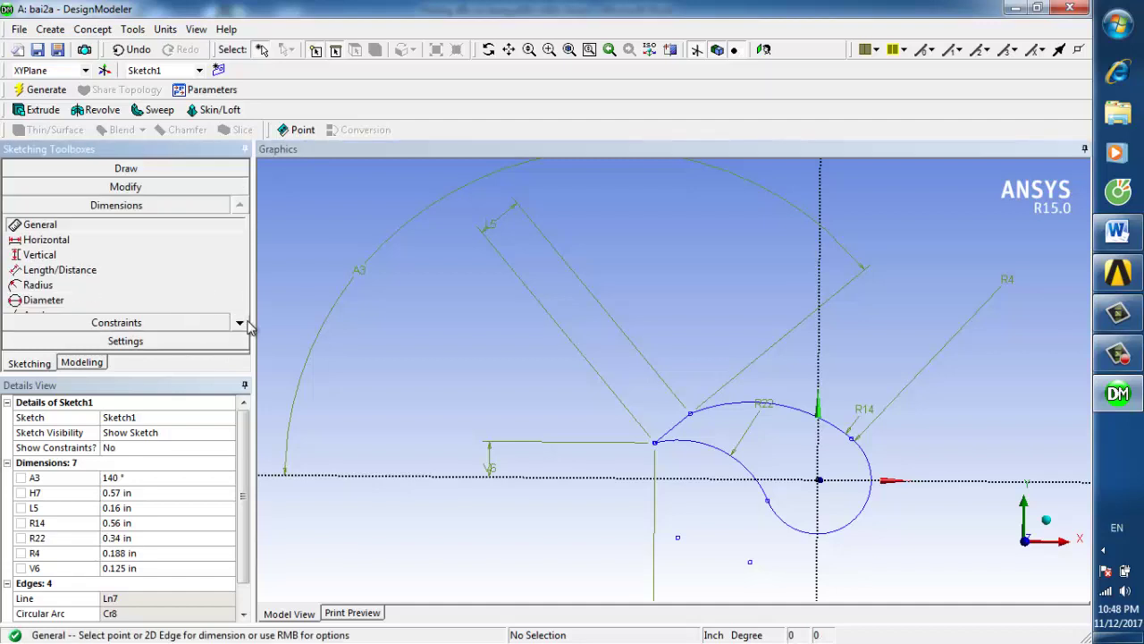
pyautogui.click(239, 324)
pyautogui.click(240, 324)
pyautogui.click(240, 325)
pyautogui.click(240, 325)
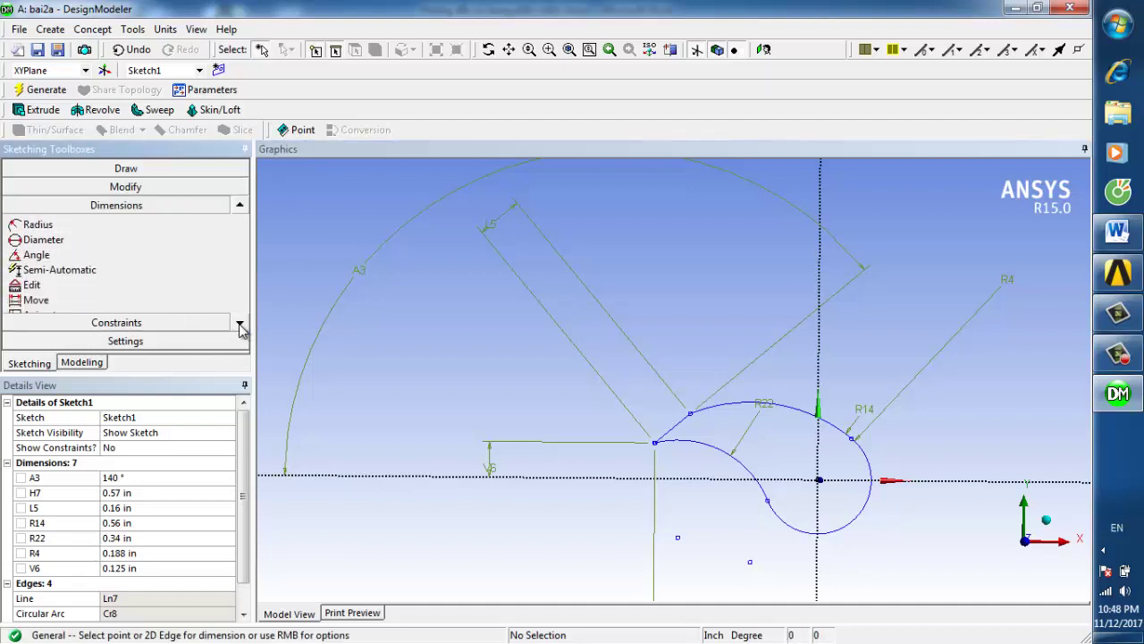
pyautogui.click(240, 324)
pyautogui.click(240, 324)
pyautogui.click(45, 302)
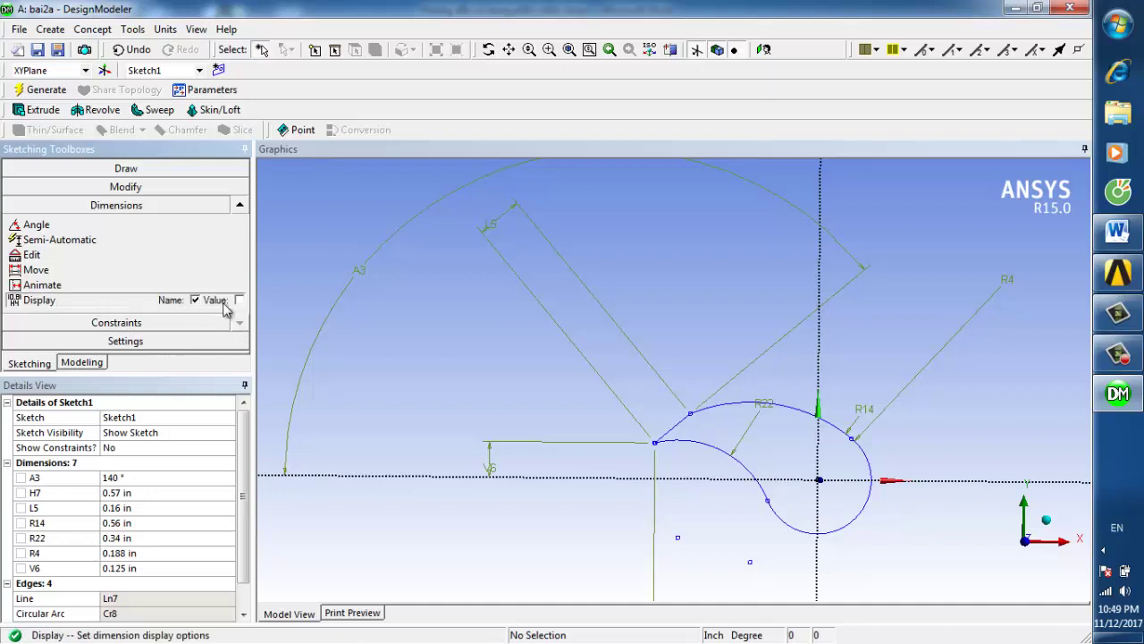
pyautogui.click(195, 301)
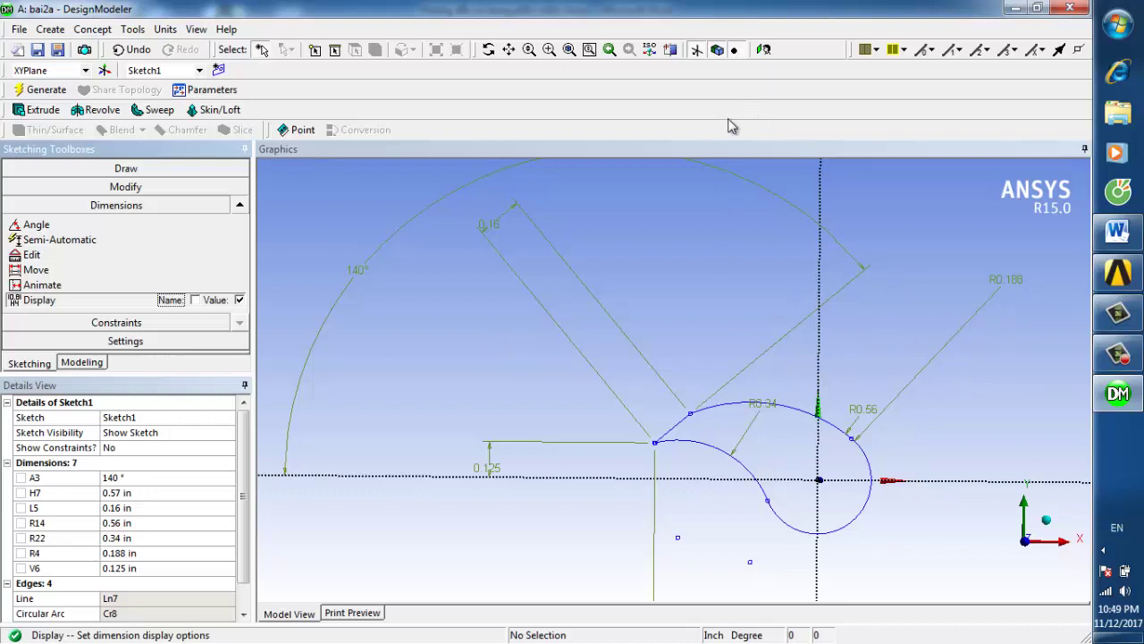
pyautogui.click(239, 300)
pyautogui.click(240, 301)
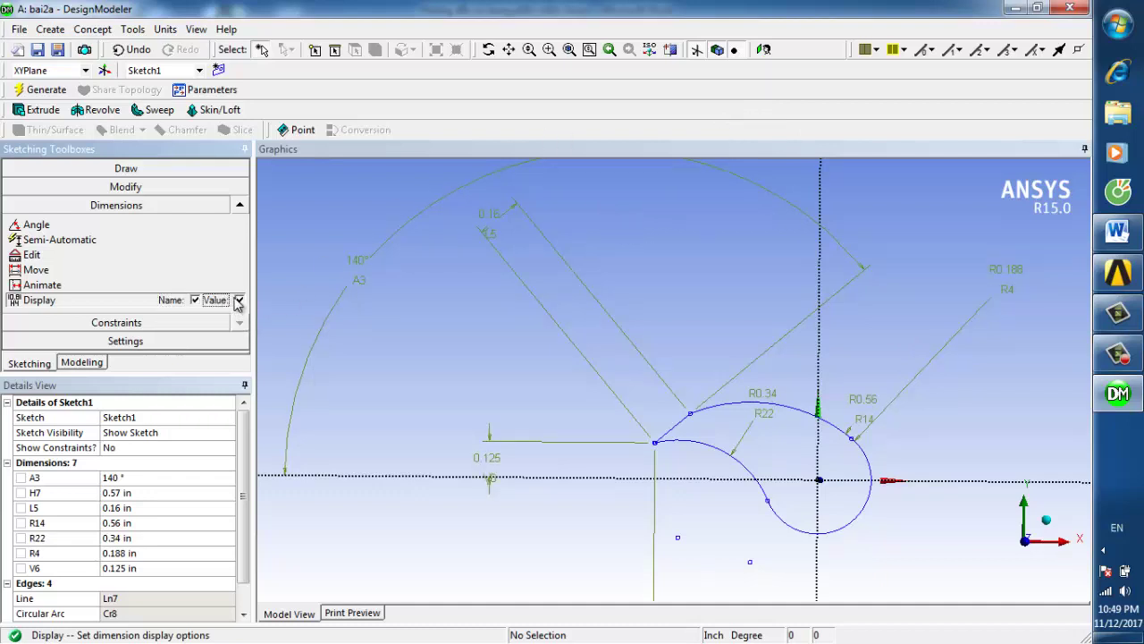
pyautogui.click(240, 300)
pyautogui.click(195, 301)
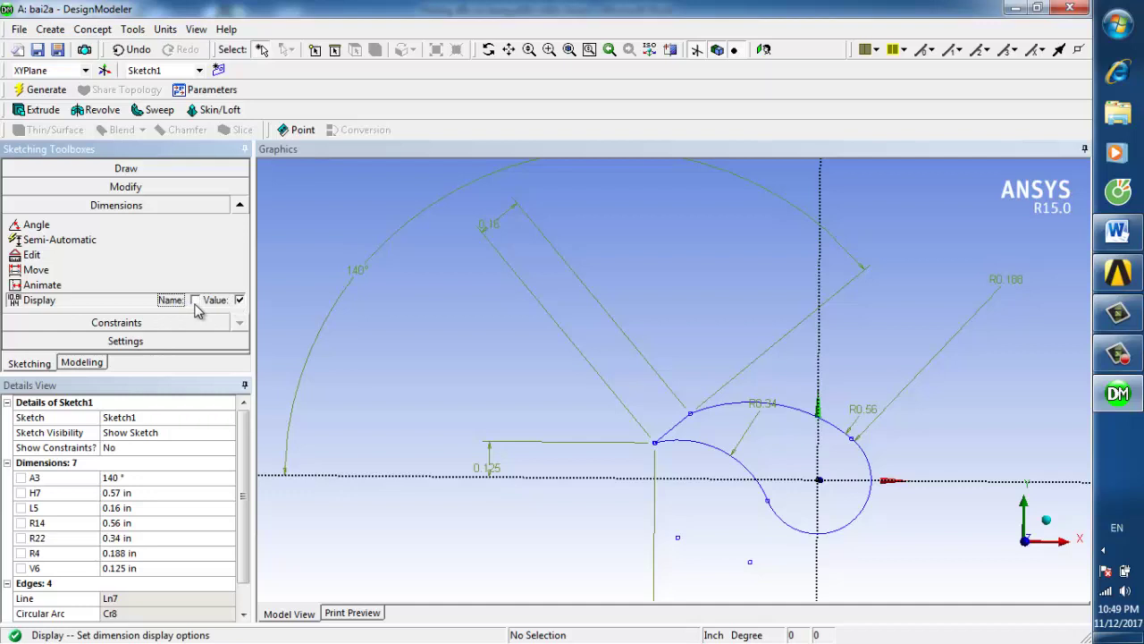
# Hide the plane axes to check the bare sketch profile and show them again.
pyautogui.click(698, 50)
pyautogui.click(697, 50)
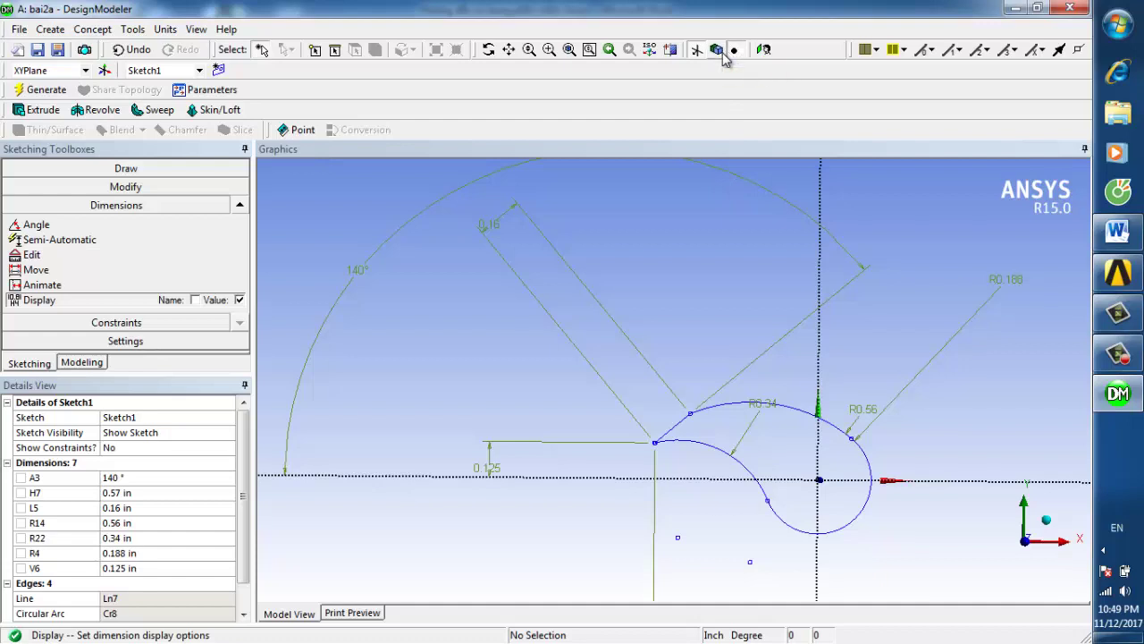
pyautogui.click(698, 51)
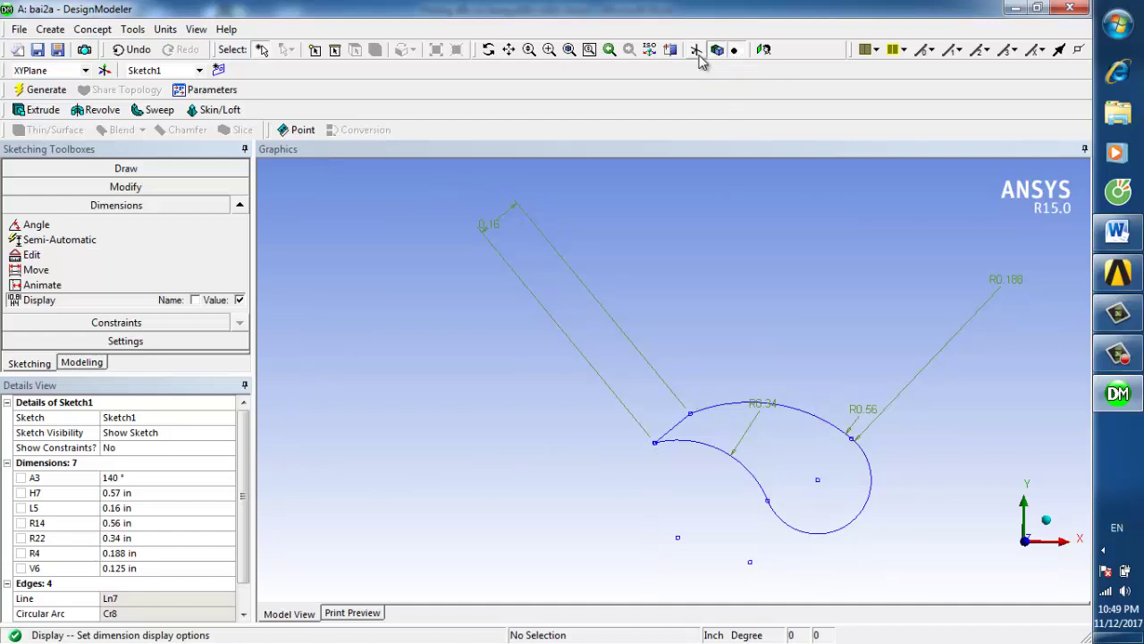
pyautogui.click(698, 51)
pyautogui.click(698, 51)
pyautogui.click(698, 50)
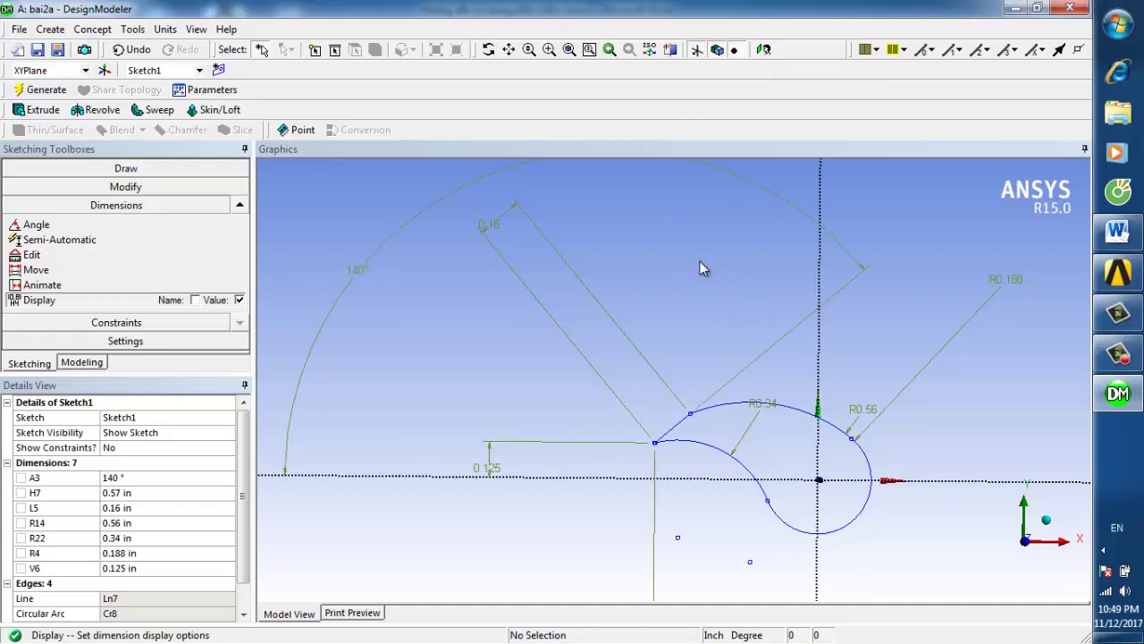
pyautogui.moveTo(732, 312); pyautogui.dragTo(727, 315, button='middle')
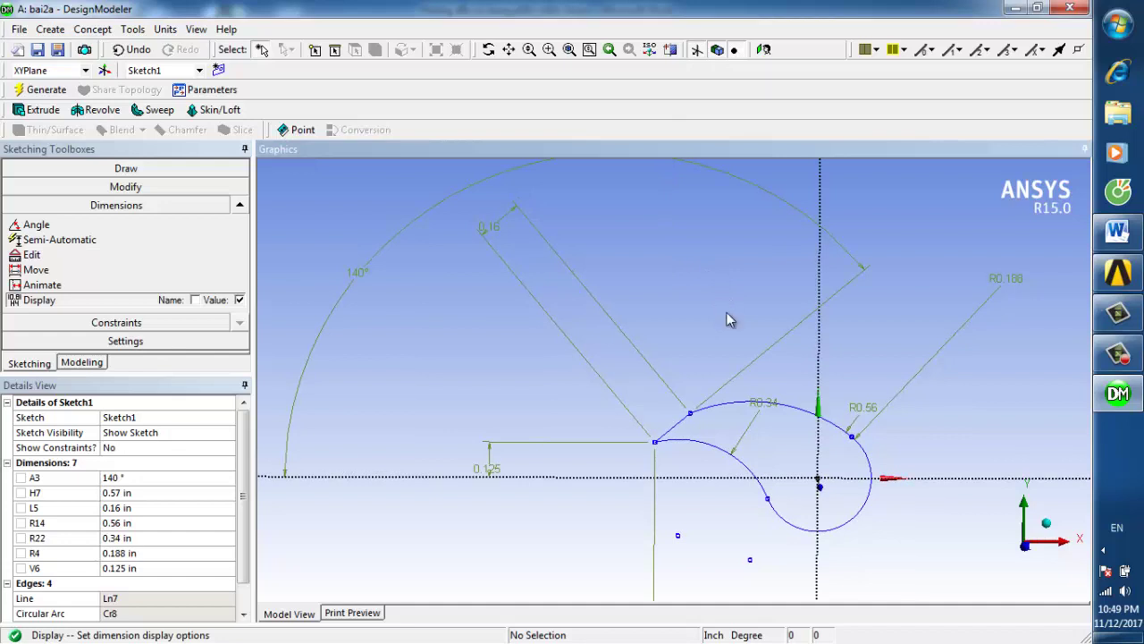
# Extrude the ratchet stop sketch as added material in the normal direction to the drawing's thickness of 0.125 in and generate the body.
pyautogui.click(56, 113)
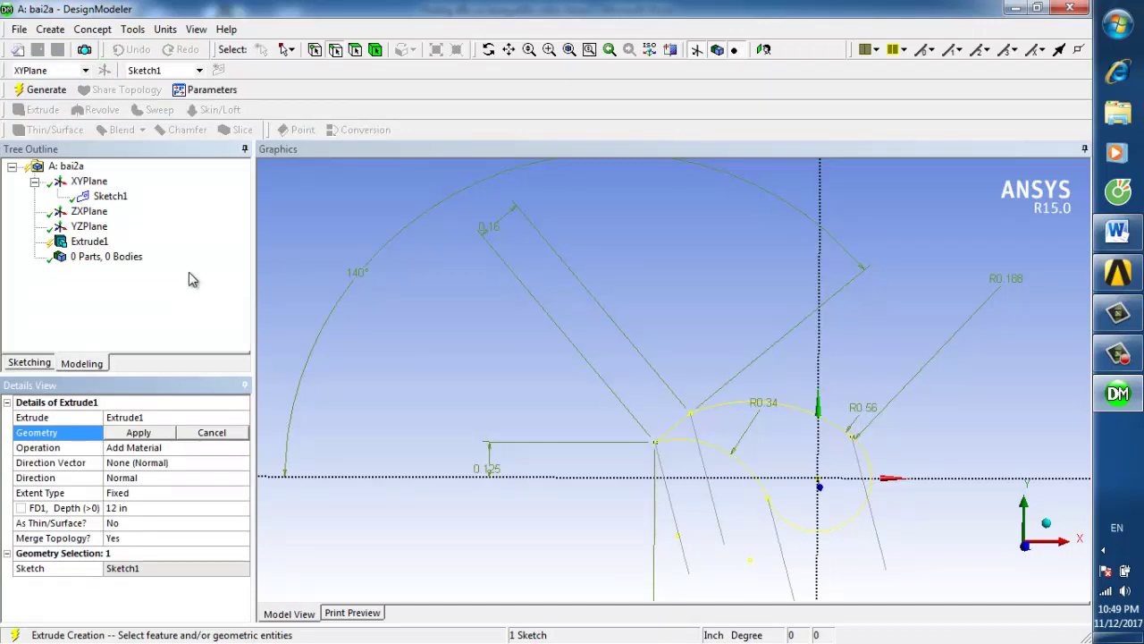
pyautogui.click(1120, 232)
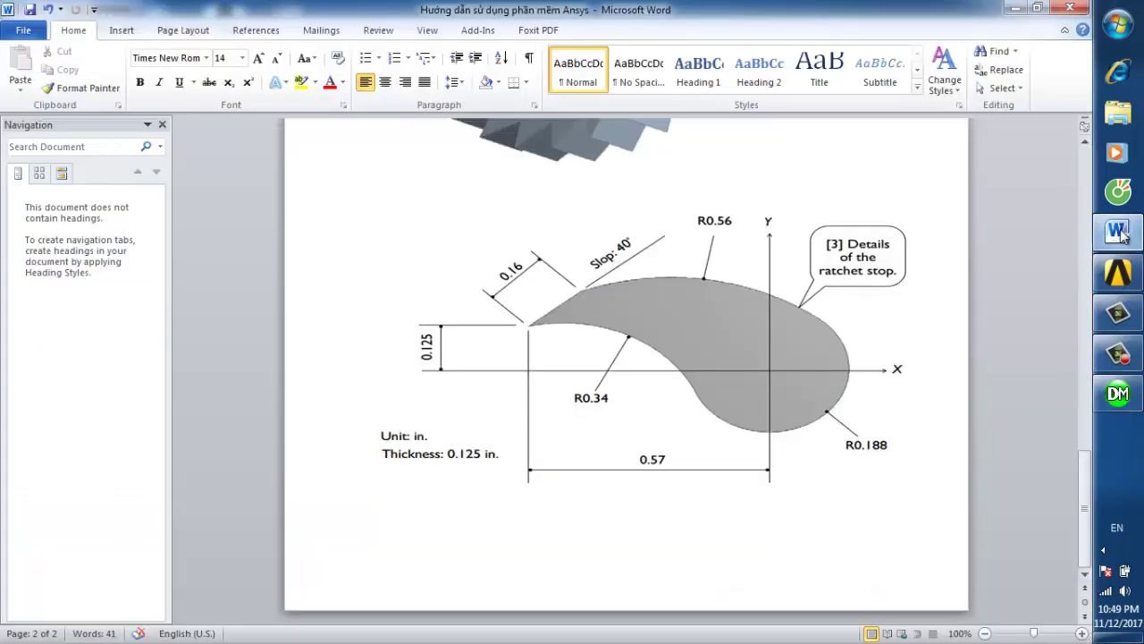
pyautogui.click(1123, 391)
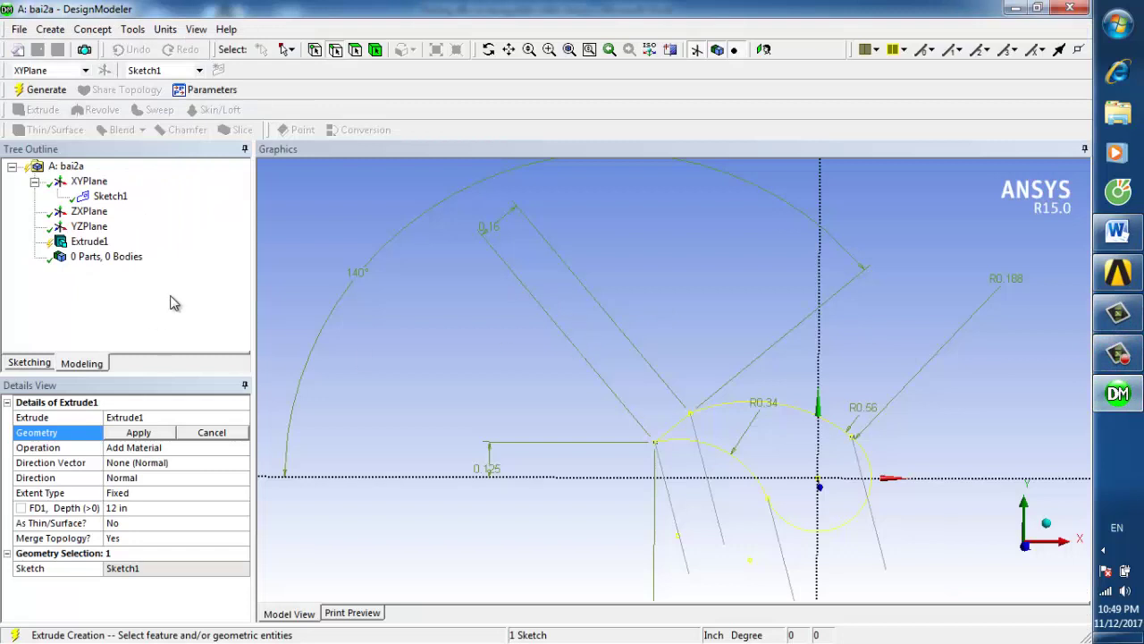
pyautogui.click(138, 433)
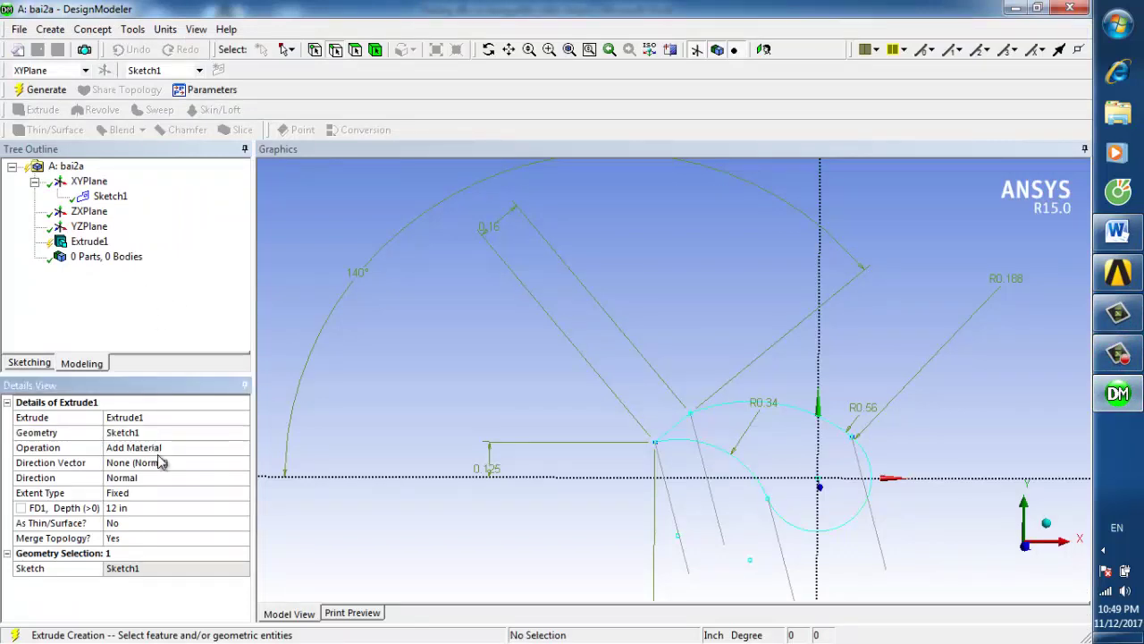
pyautogui.click(145, 507)
pyautogui.write('0.125')
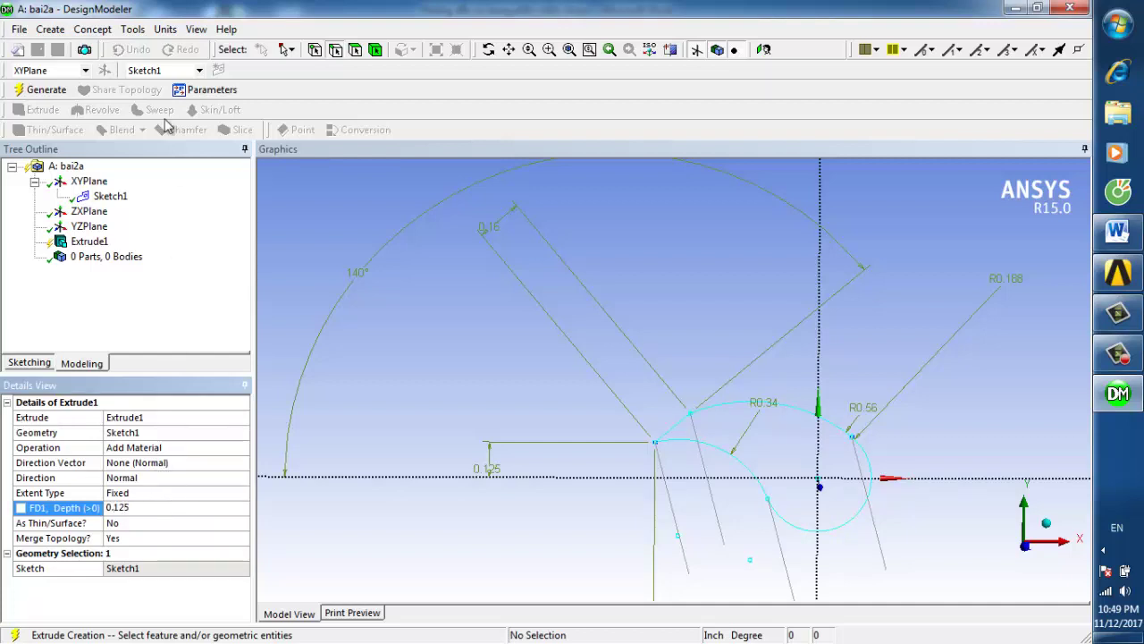
pyautogui.click(44, 92)
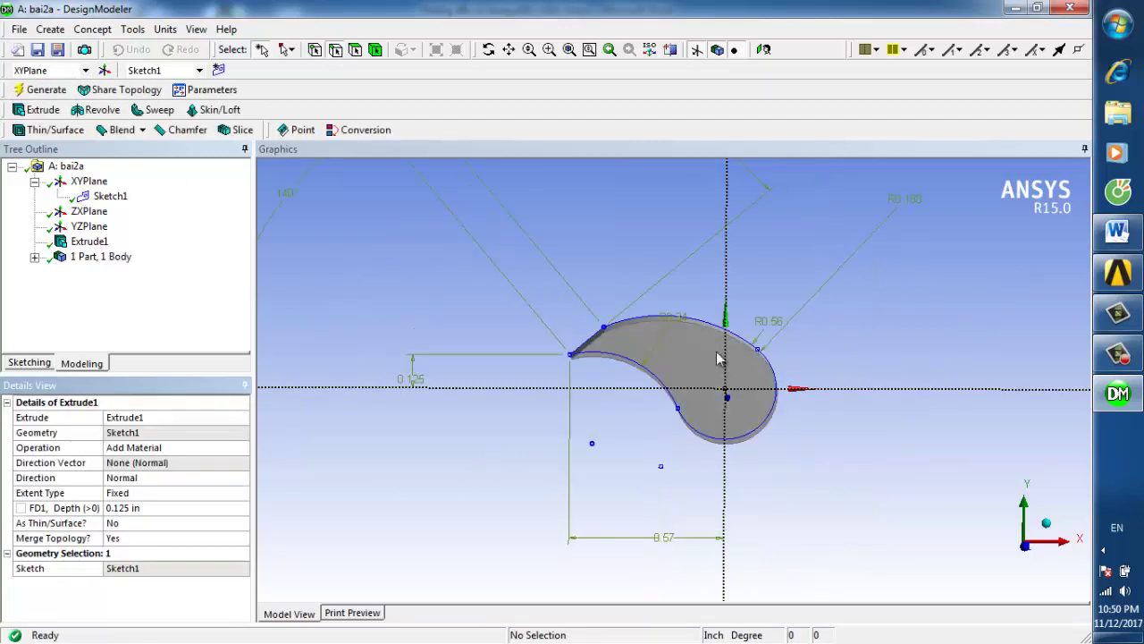
# Hide the plane axes and sketch dimensions, keep the body displayed, and inspect the extruded ratchet stop from several sides.
pyautogui.moveTo(923, 367); pyautogui.dragTo(893, 359, button='middle')
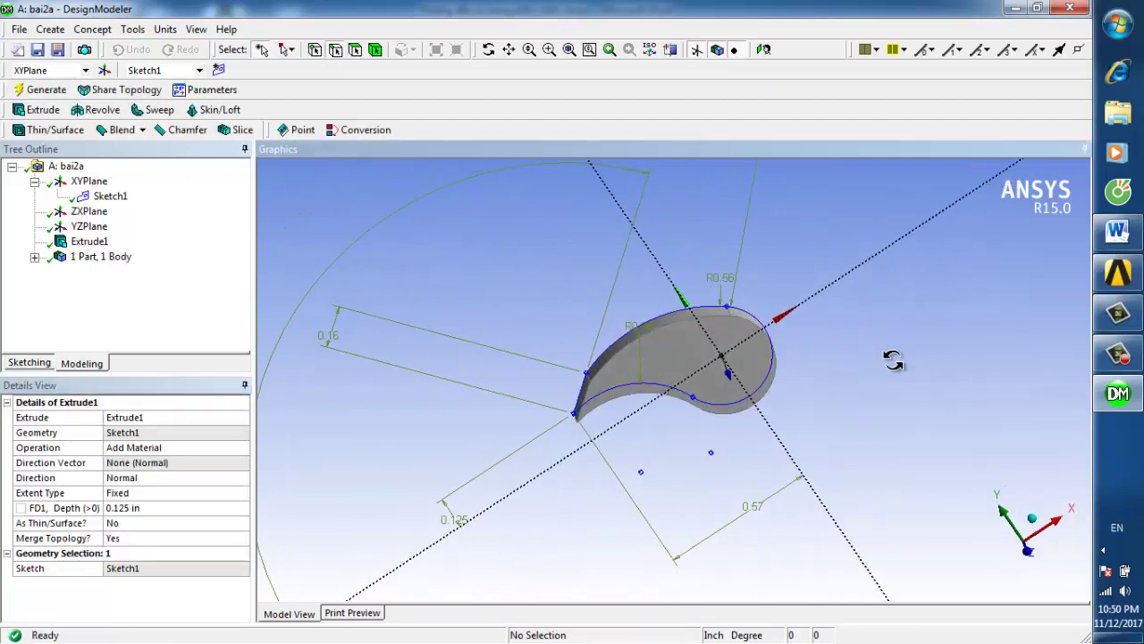
pyautogui.moveTo(914, 328); pyautogui.dragTo(511, 426)
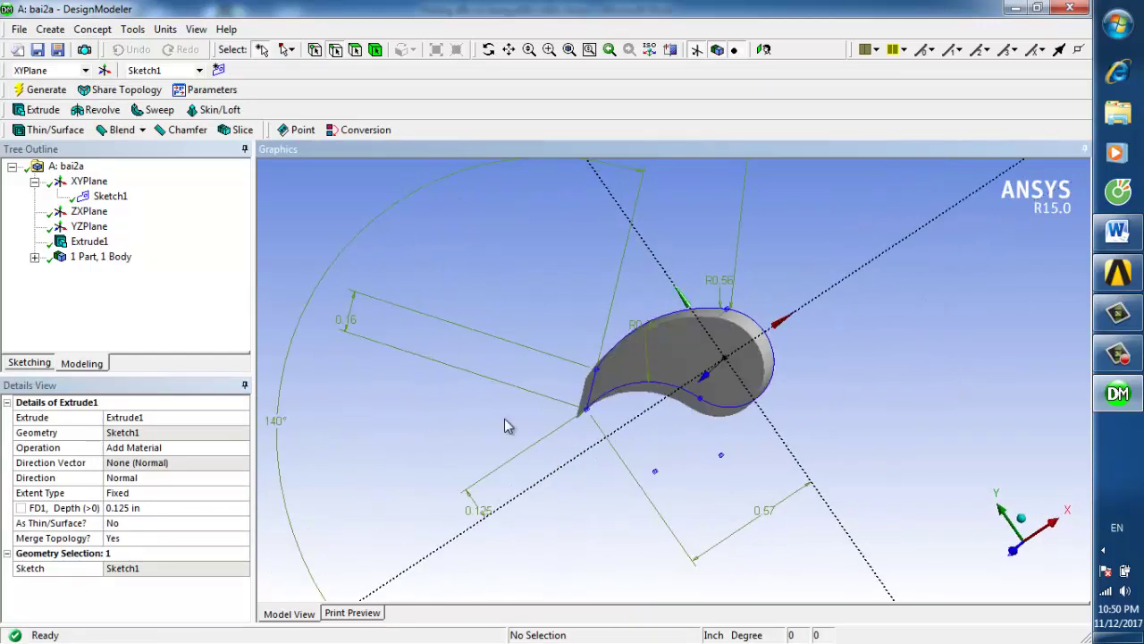
pyautogui.moveTo(399, 414)
pyautogui.mouseDown()
pyautogui.moveTo(388, 339)
pyautogui.moveTo(311, 402)
pyautogui.moveTo(396, 427)
pyautogui.moveTo(510, 398)
pyautogui.mouseUp()
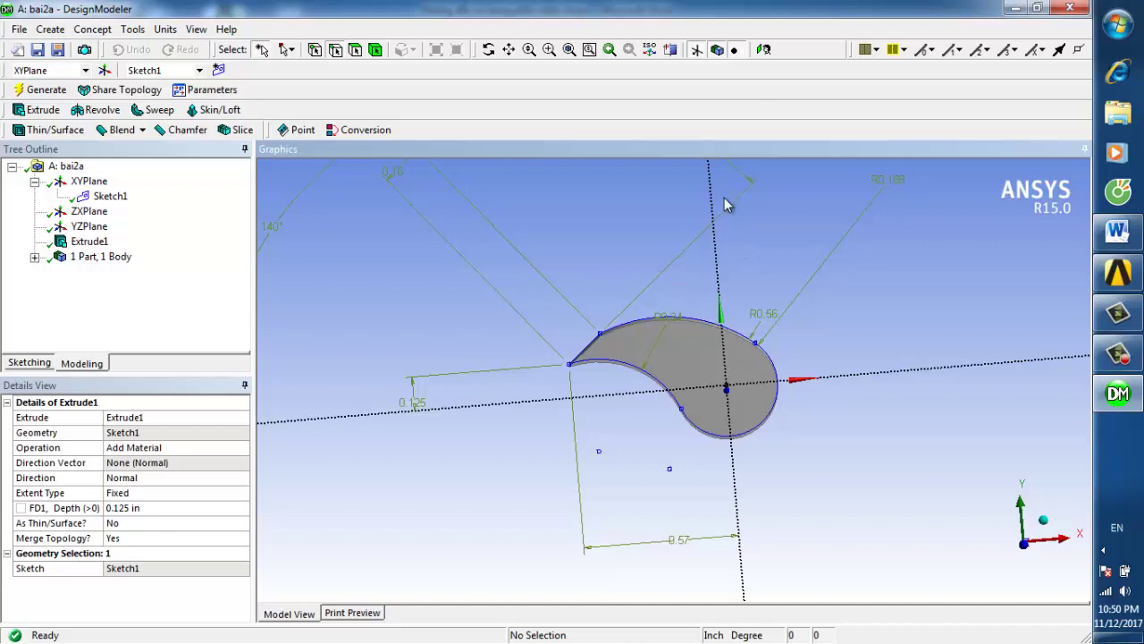
pyautogui.click(717, 50)
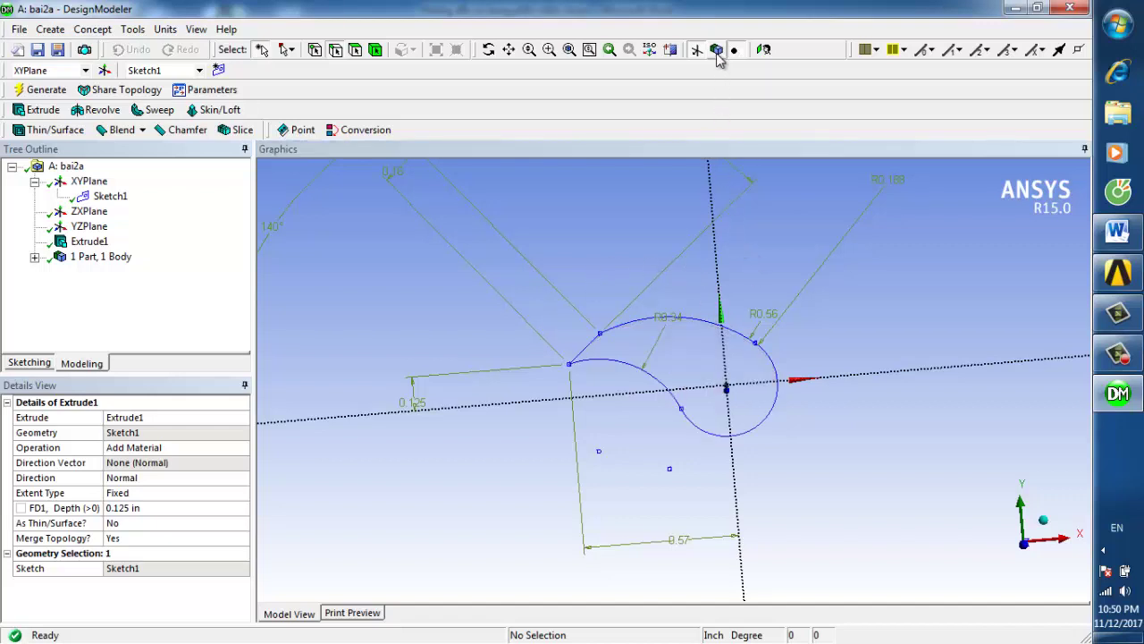
pyautogui.click(717, 50)
pyautogui.click(696, 50)
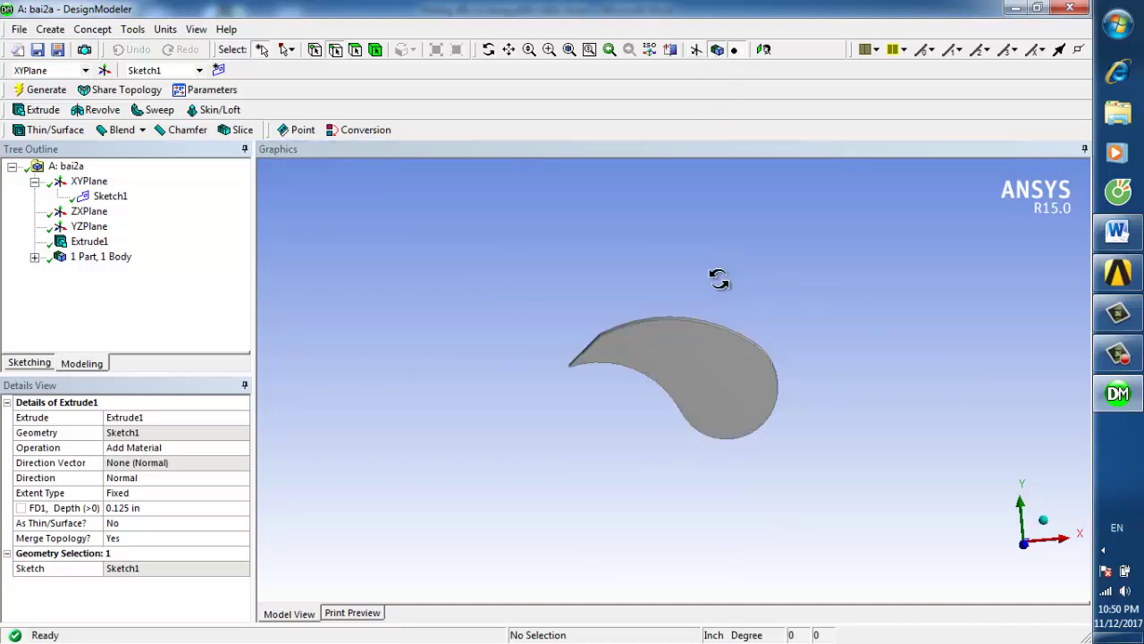
pyautogui.moveTo(719, 279); pyautogui.dragTo(598, 283)
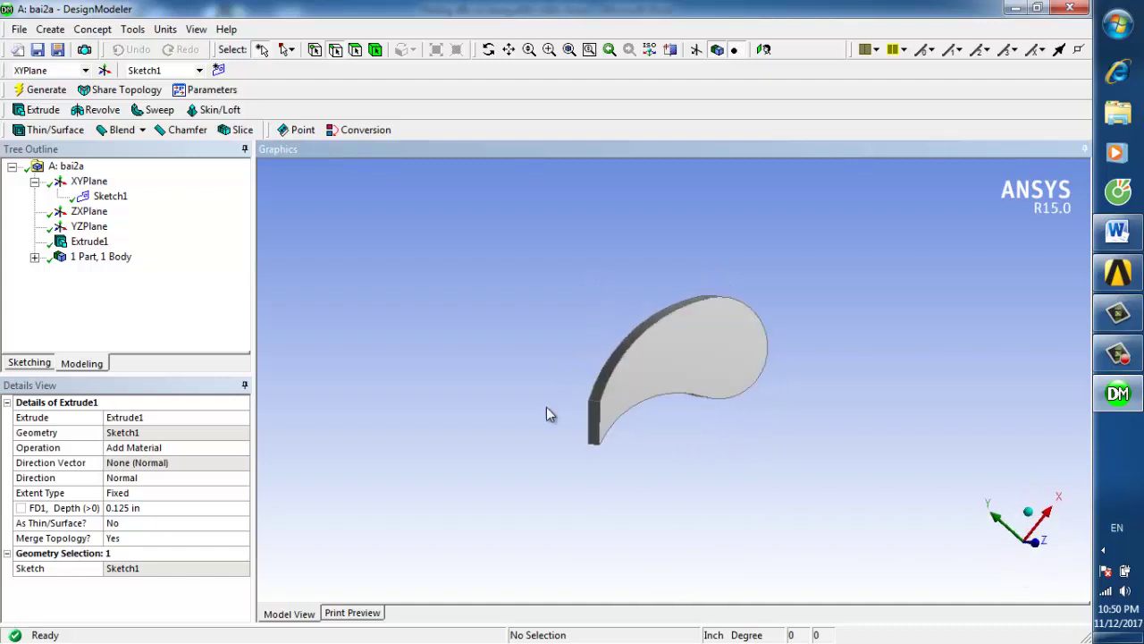
pyautogui.moveTo(549, 414); pyautogui.dragTo(410, 393, button='middle')
pyautogui.moveTo(796, 357); pyautogui.dragTo(855, 338, button='middle')
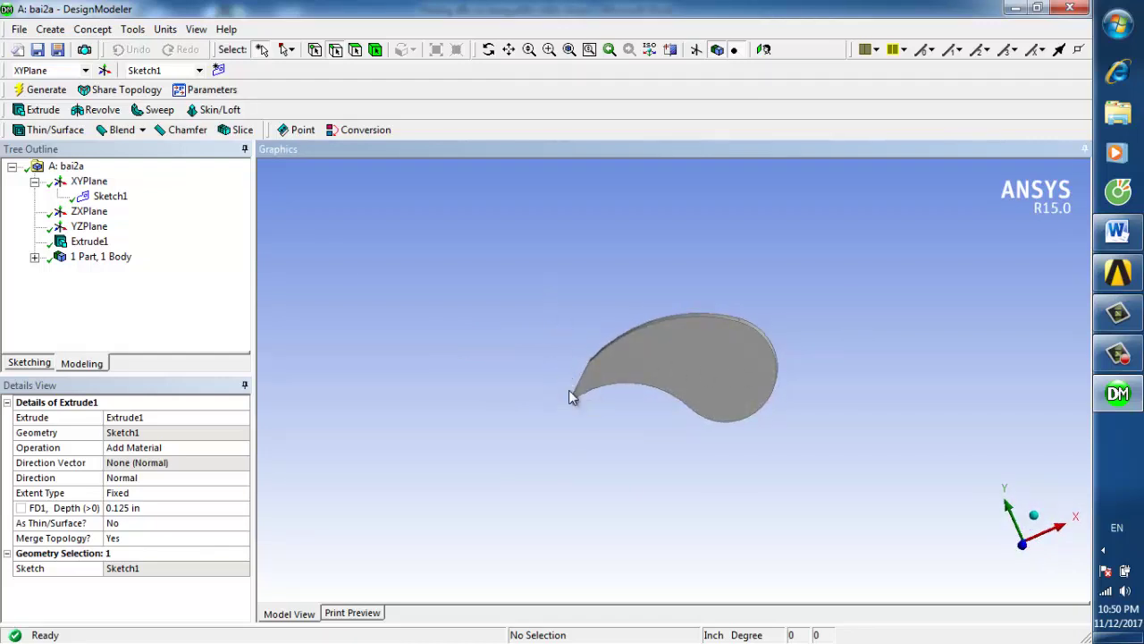
pyautogui.moveTo(649, 416); pyautogui.dragTo(681, 408, button='middle')
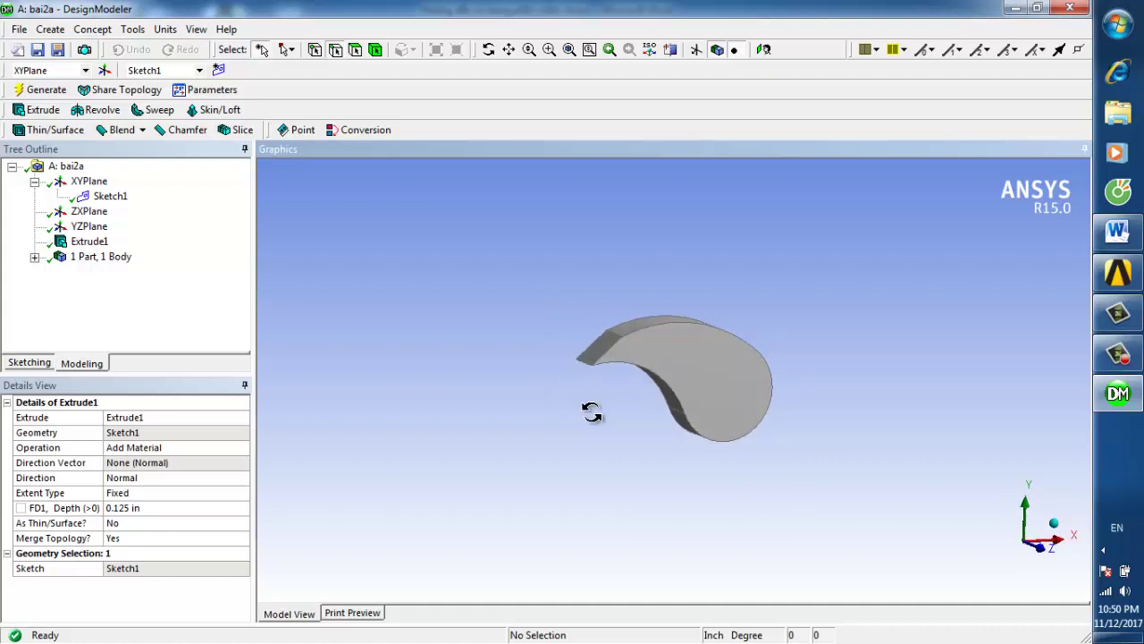
pyautogui.moveTo(592, 411); pyautogui.dragTo(591, 416, button='middle')
# Save the Workbench project in the Documents library under the name bai2a.
pyautogui.hotkey('ctrl', 's')
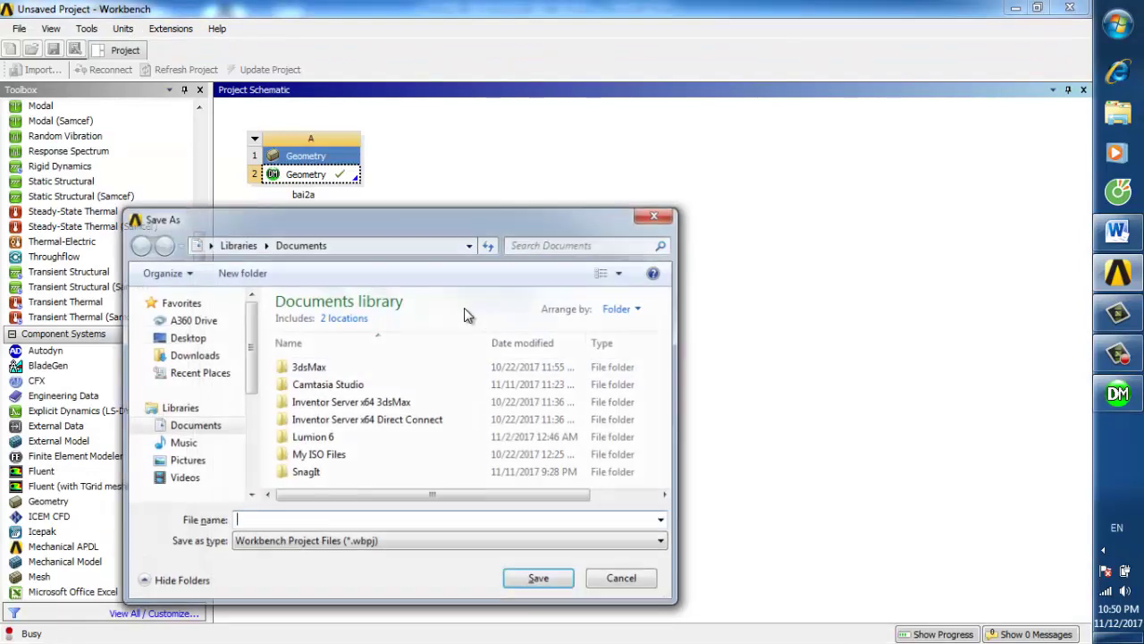
pyautogui.write('bai2a')
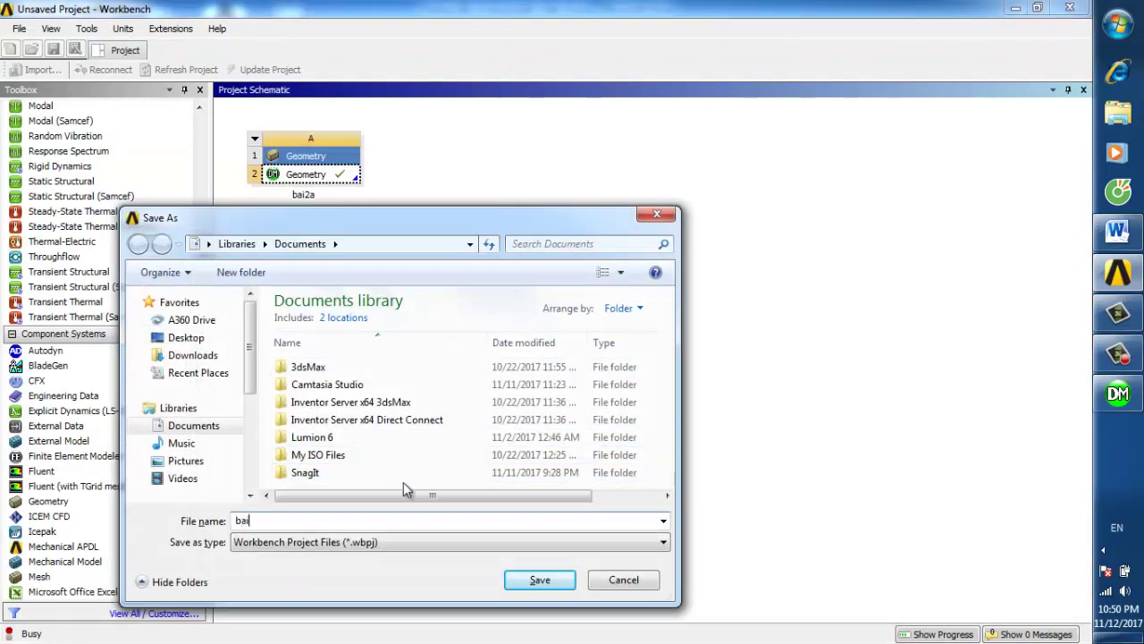
pyautogui.click(535, 580)
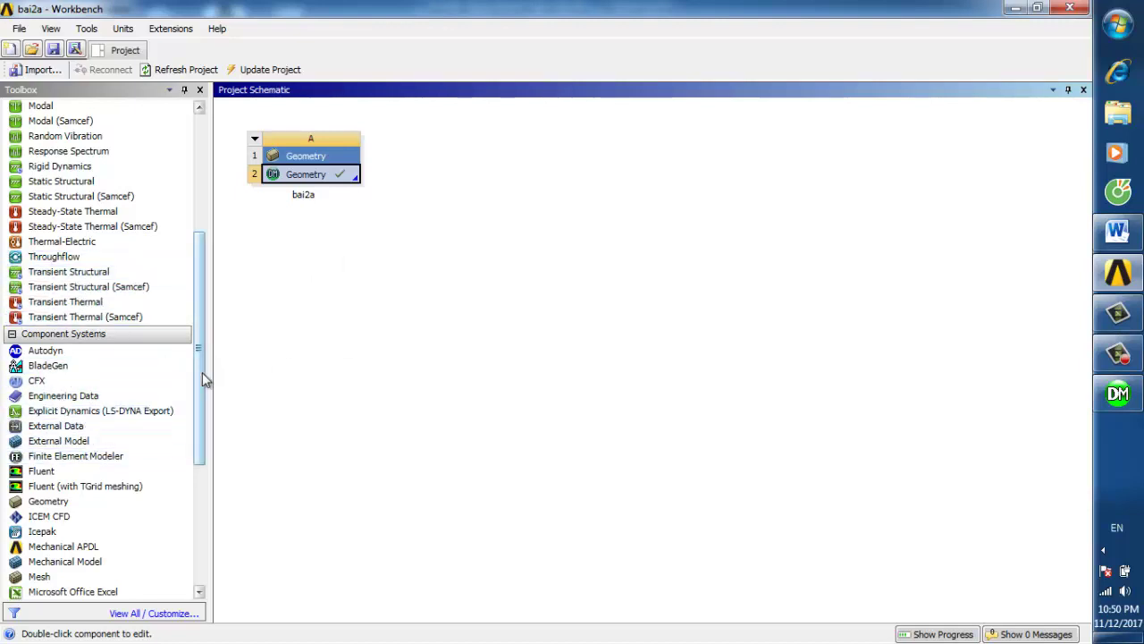
# Add a Static Structural analysis system to the project schematic and name it bai2a.
pyautogui.moveTo(202, 372); pyautogui.dragTo(202, 253)
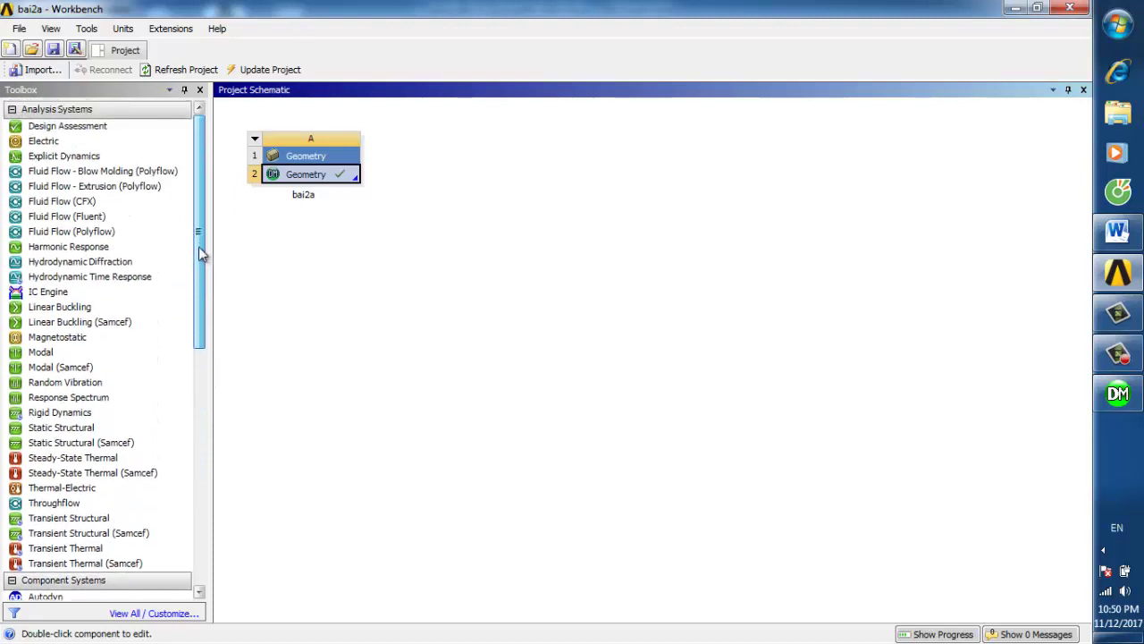
pyautogui.click(85, 428)
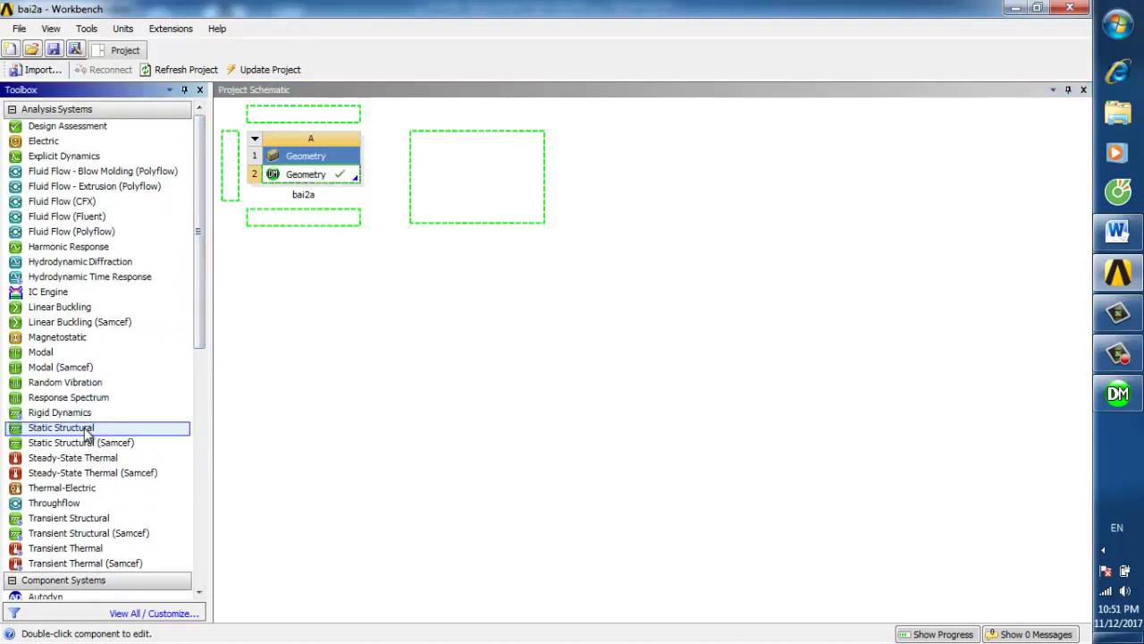
pyautogui.doubleClick(105, 426)
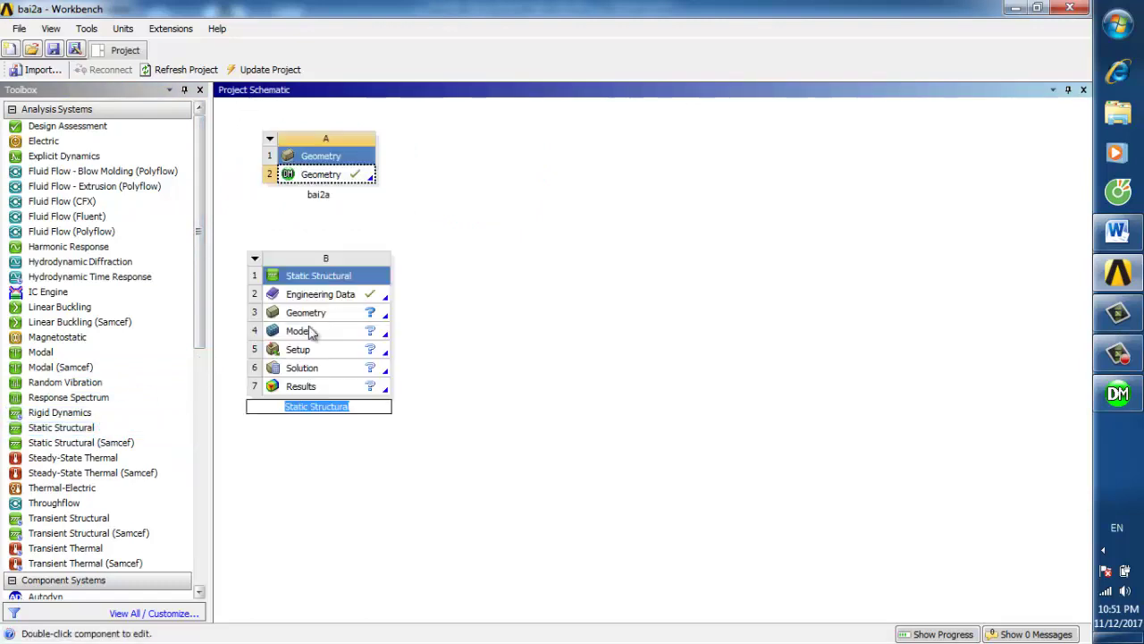
pyautogui.write('bai2a')
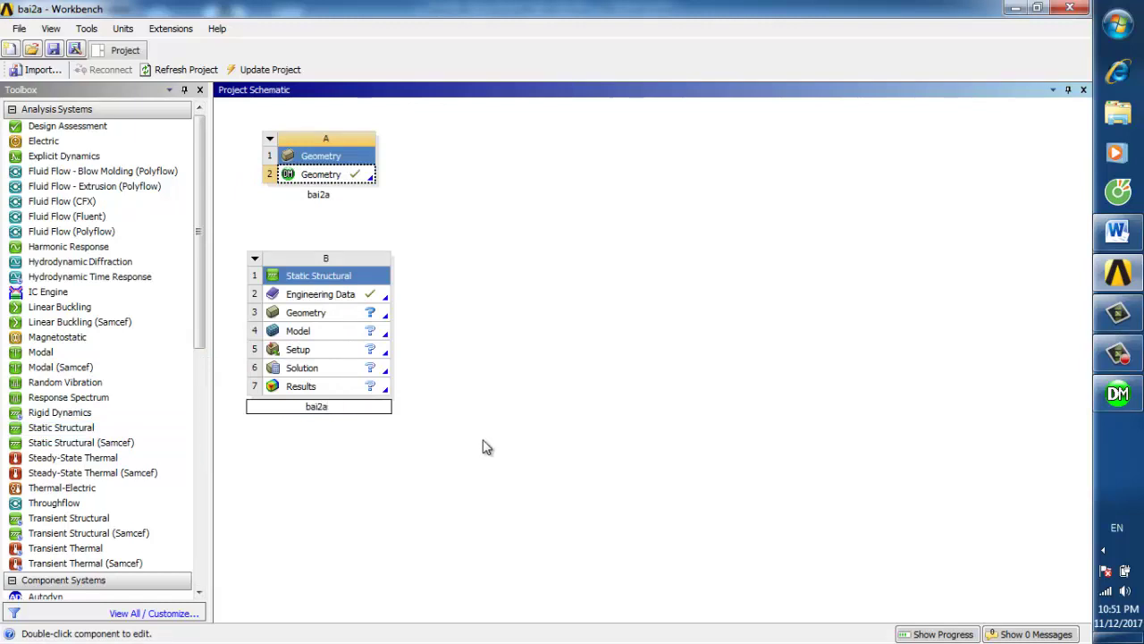
pyautogui.click(483, 447)
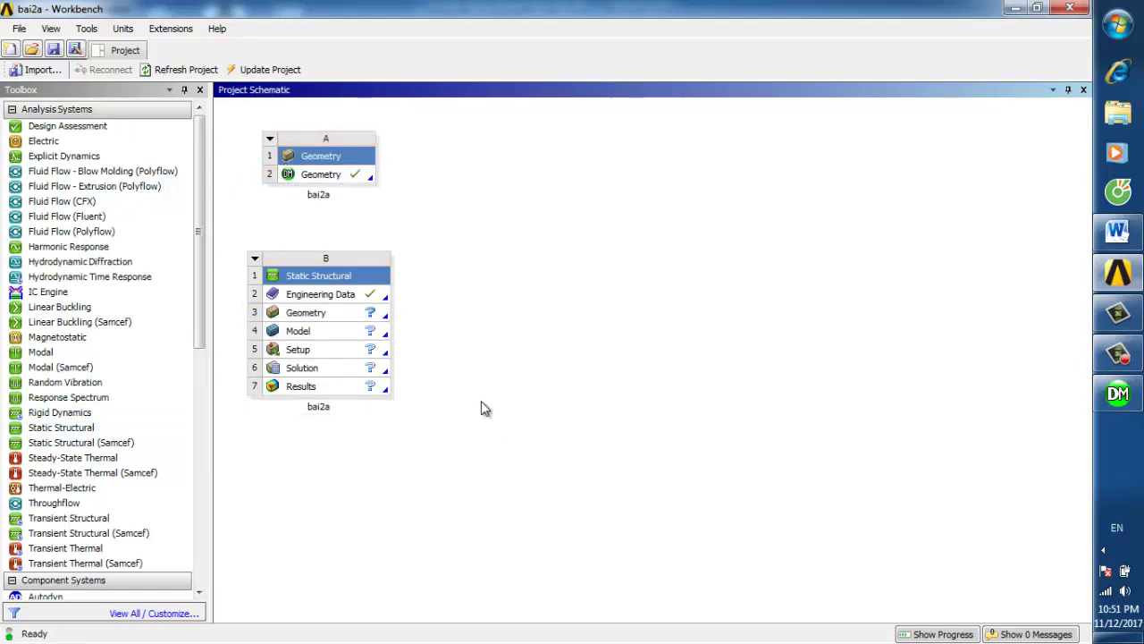
# Share the standalone Geometry component with the Static Structural system's Geometry cell and open the system's Model in Mechanical.
pyautogui.click(324, 178)
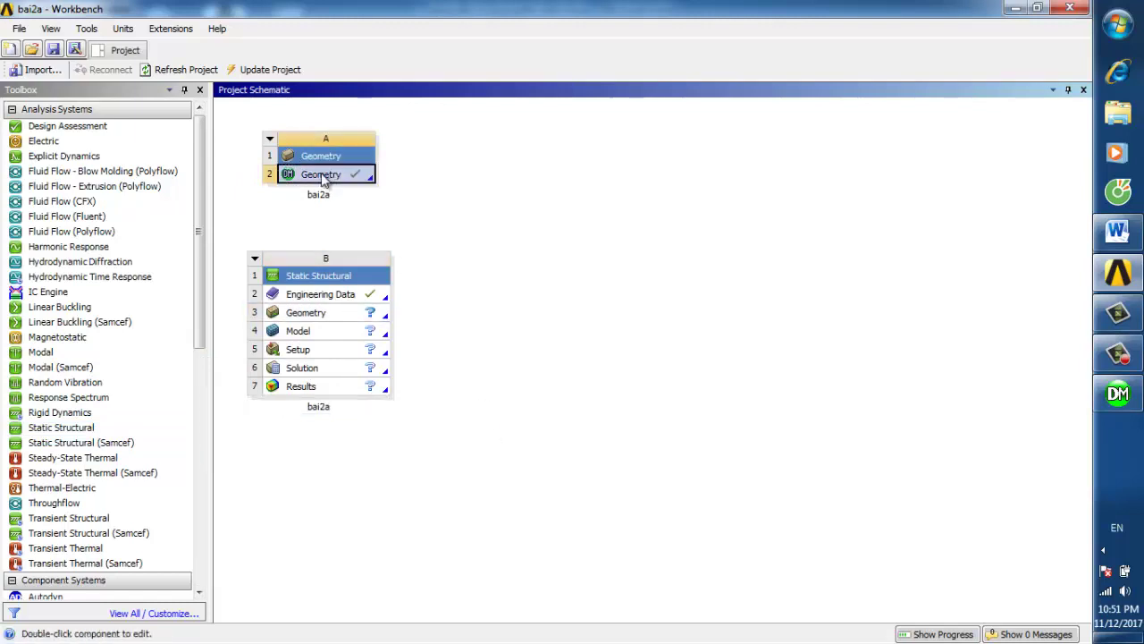
pyautogui.moveTo(324, 176); pyautogui.dragTo(320, 316)
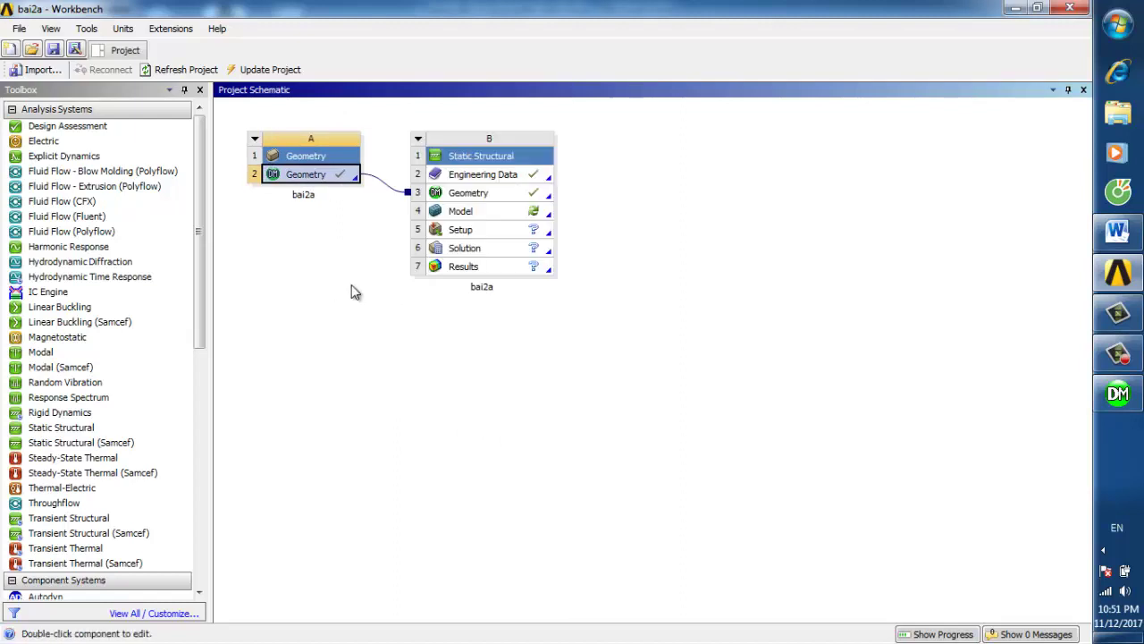
pyautogui.doubleClick(475, 213)
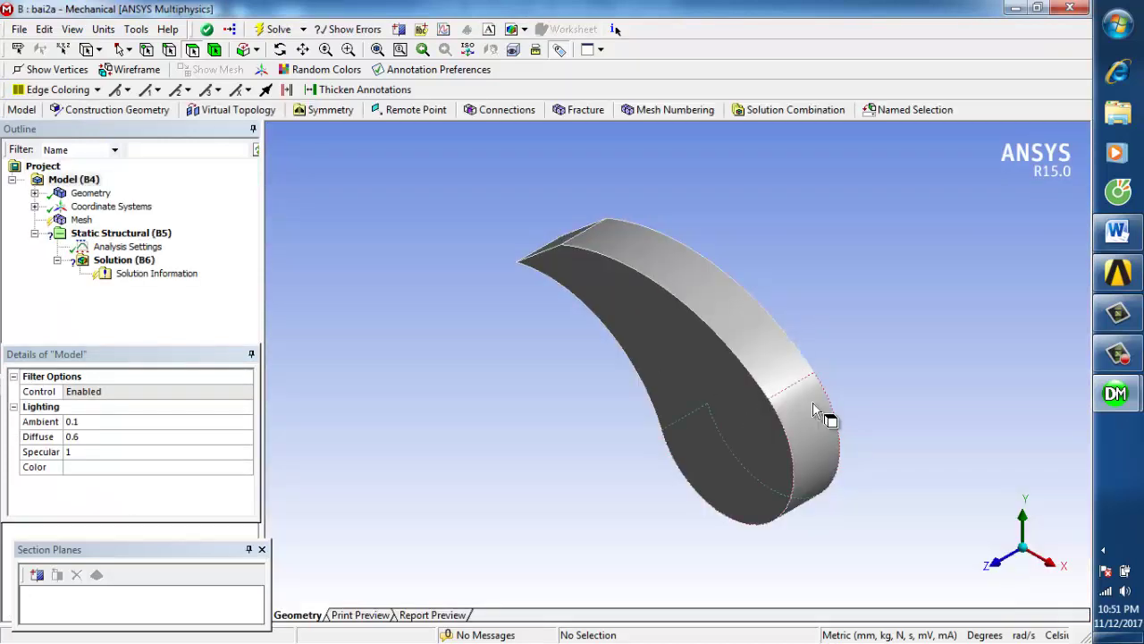
# Inspect the imported ratchet stop from several sides and set the units to U.S. Customary (in, lbm, lbf, °F, s, V, A).
pyautogui.moveTo(874, 388); pyautogui.dragTo(1064, 323, button='middle')
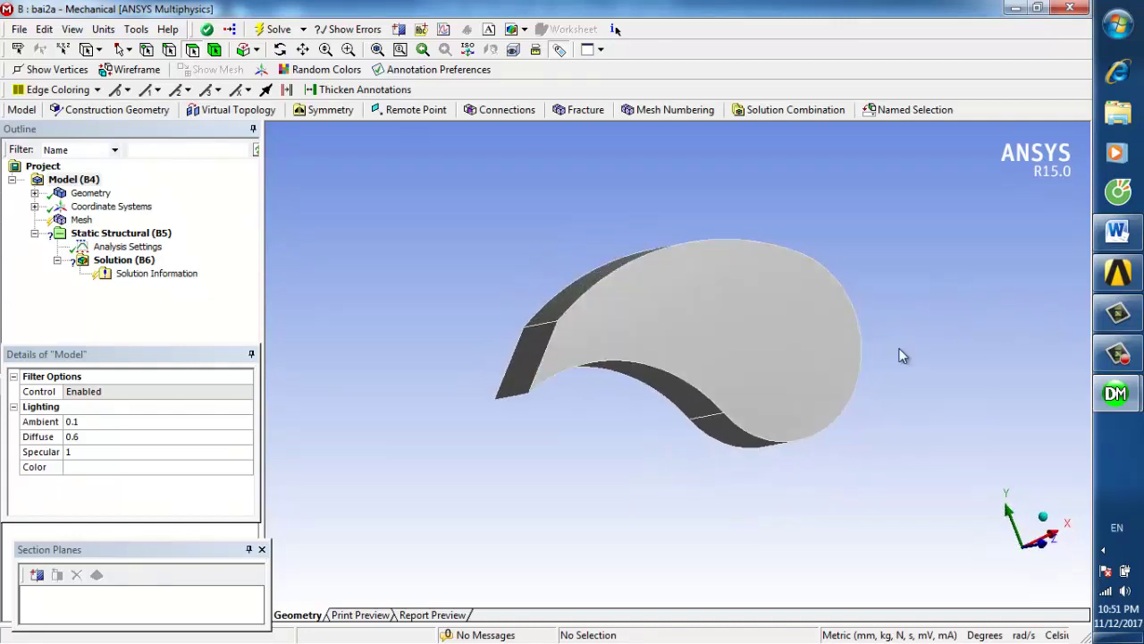
pyautogui.moveTo(901, 356); pyautogui.dragTo(774, 462, button='middle')
pyautogui.moveTo(420, 488); pyautogui.dragTo(368, 310, button='middle')
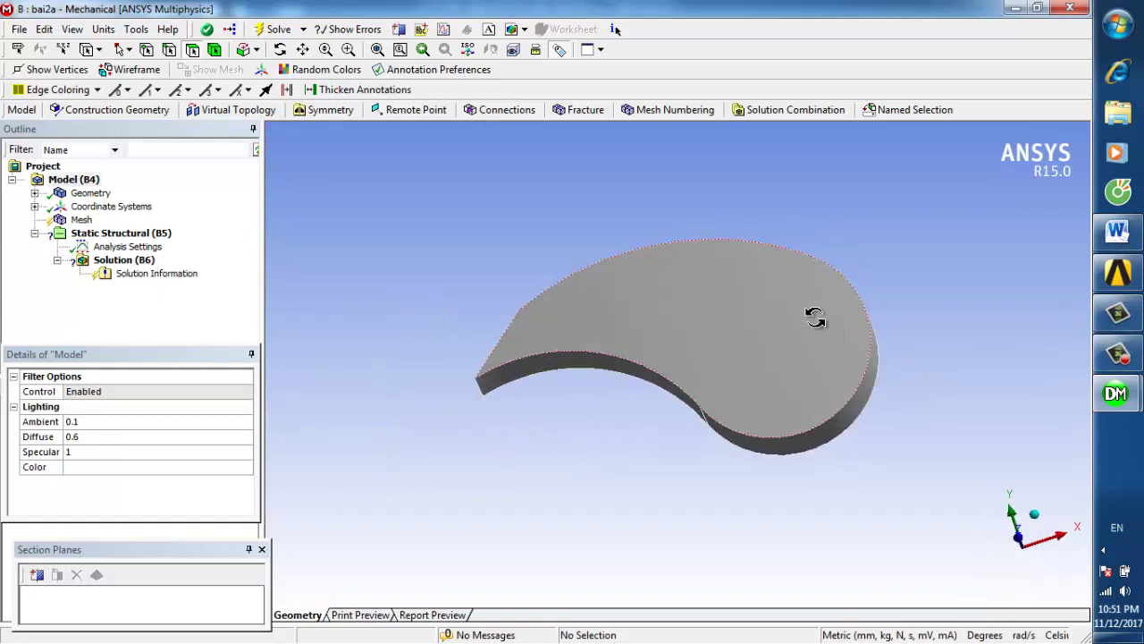
pyautogui.moveTo(816, 319); pyautogui.dragTo(827, 337, button='middle')
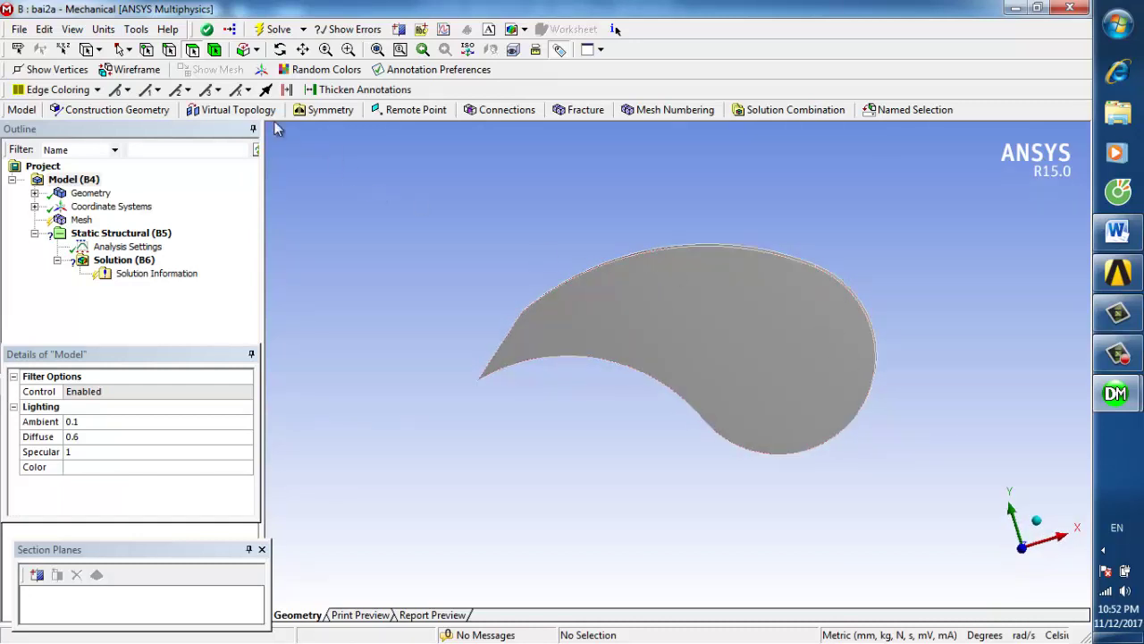
pyautogui.click(103, 29)
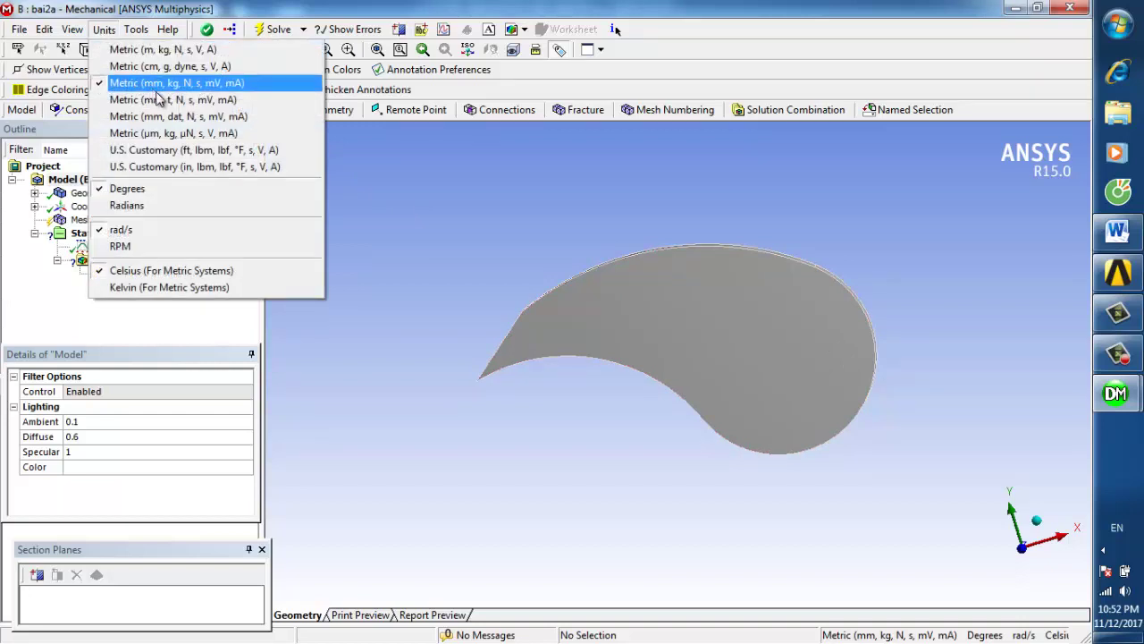
pyautogui.click(178, 168)
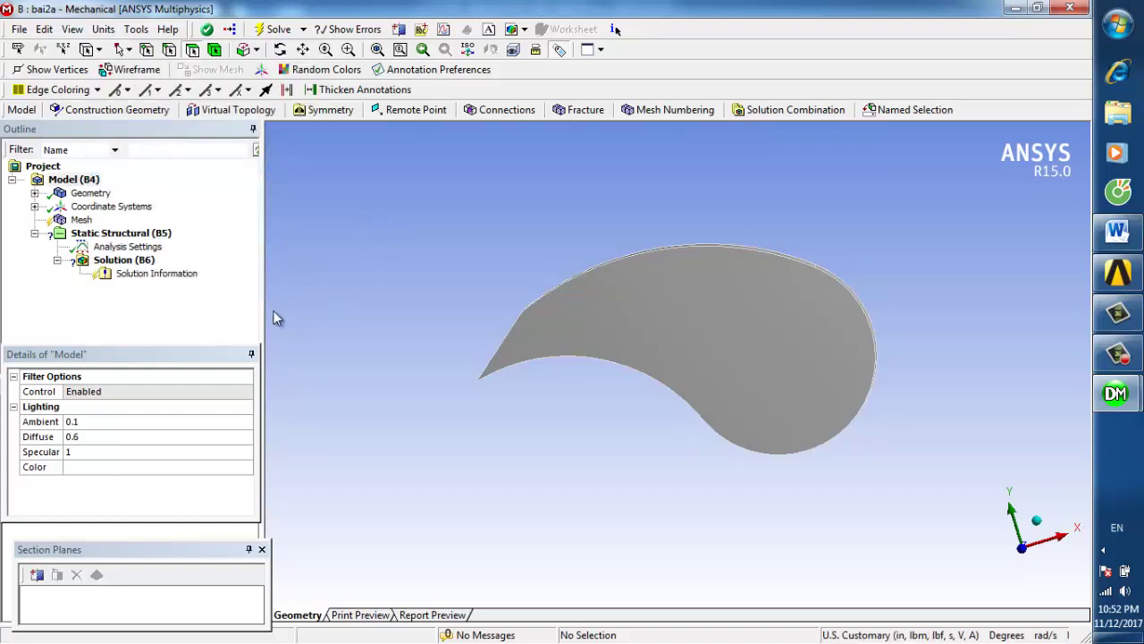
# Adjust the Relevance setting of the ratchet stop's mesh to a higher value.
pyautogui.click(81, 220)
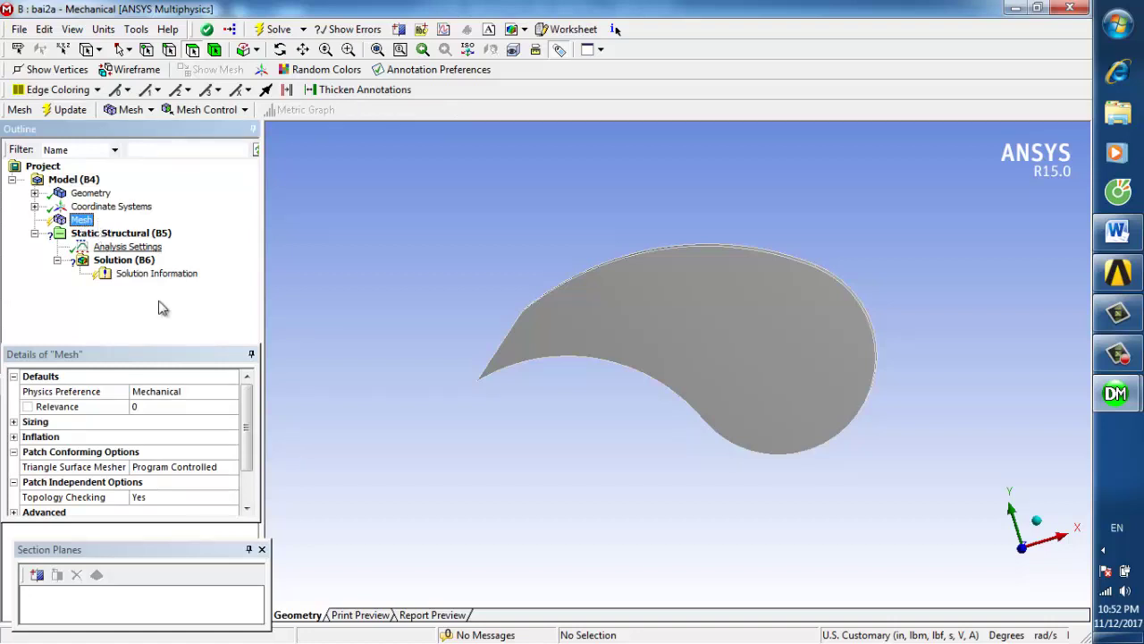
pyautogui.moveTo(248, 434)
pyautogui.mouseDown()
pyautogui.moveTo(249, 450)
pyautogui.moveTo(247, 435)
pyautogui.mouseUp()
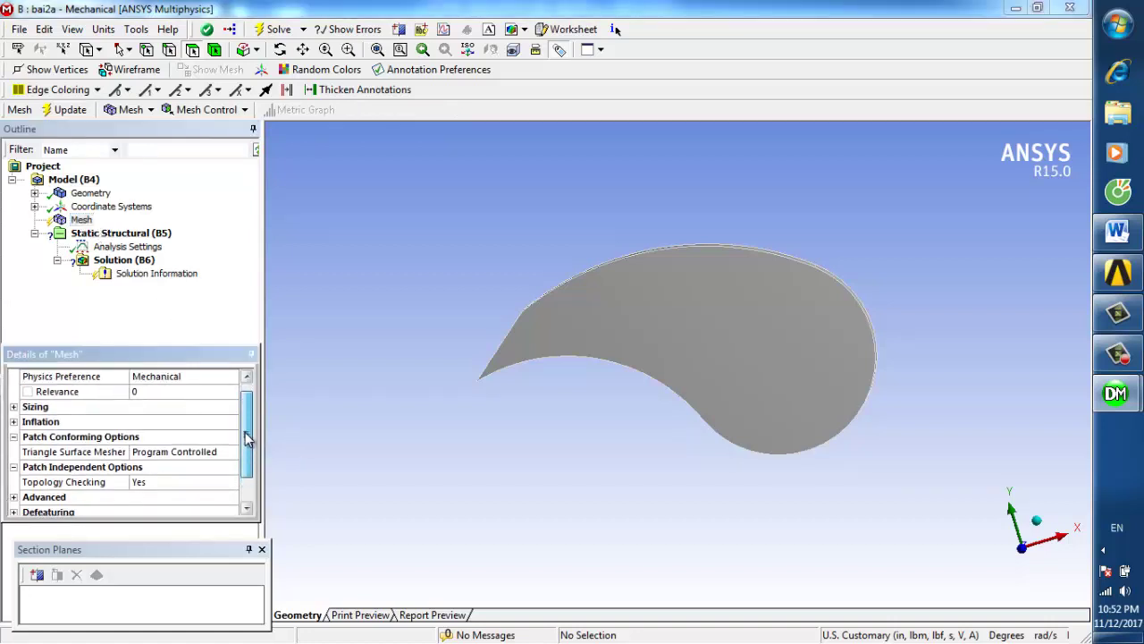
pyautogui.click(153, 394)
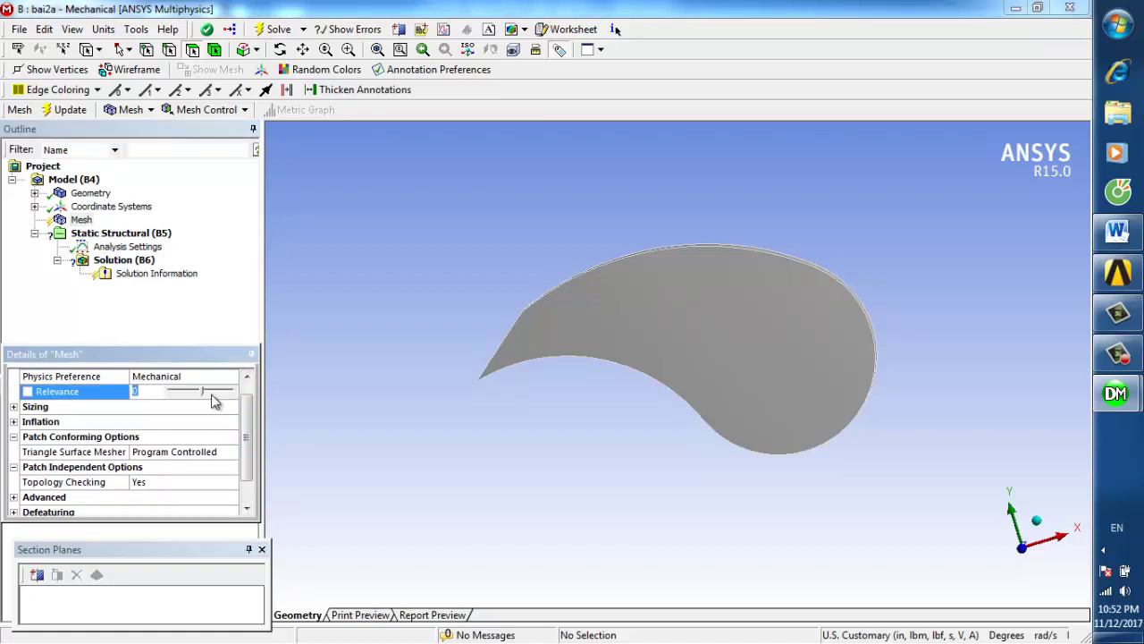
pyautogui.moveTo(203, 398); pyautogui.dragTo(199, 400)
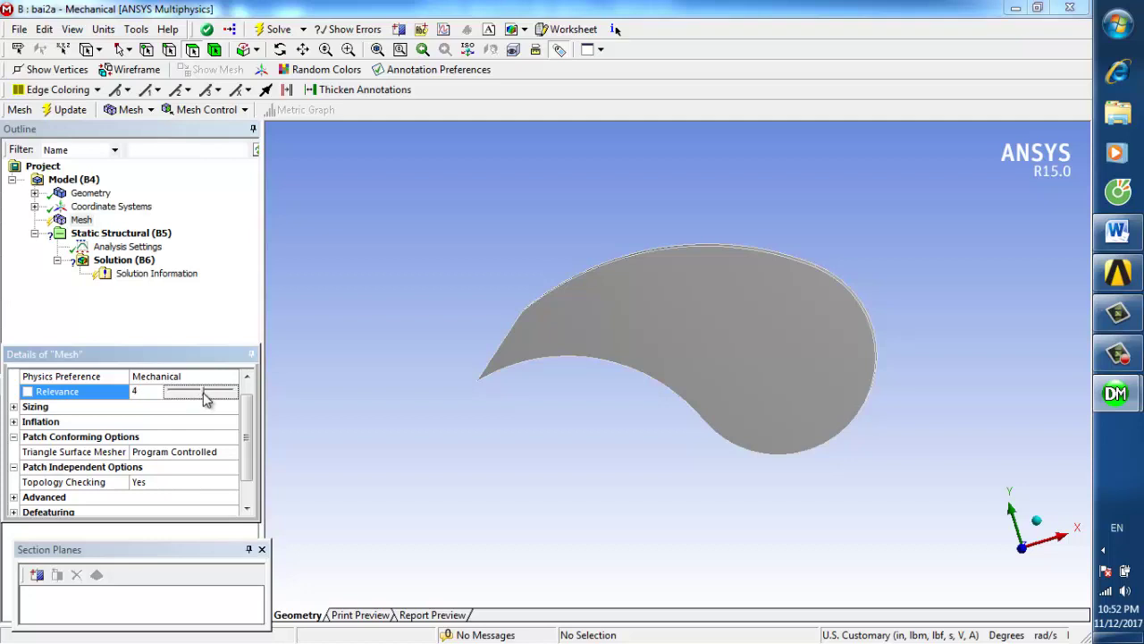
pyautogui.moveTo(204, 399); pyautogui.dragTo(215, 403)
pyautogui.moveTo(217, 403); pyautogui.dragTo(215, 403)
pyautogui.moveTo(250, 436); pyautogui.dragTo(250, 495)
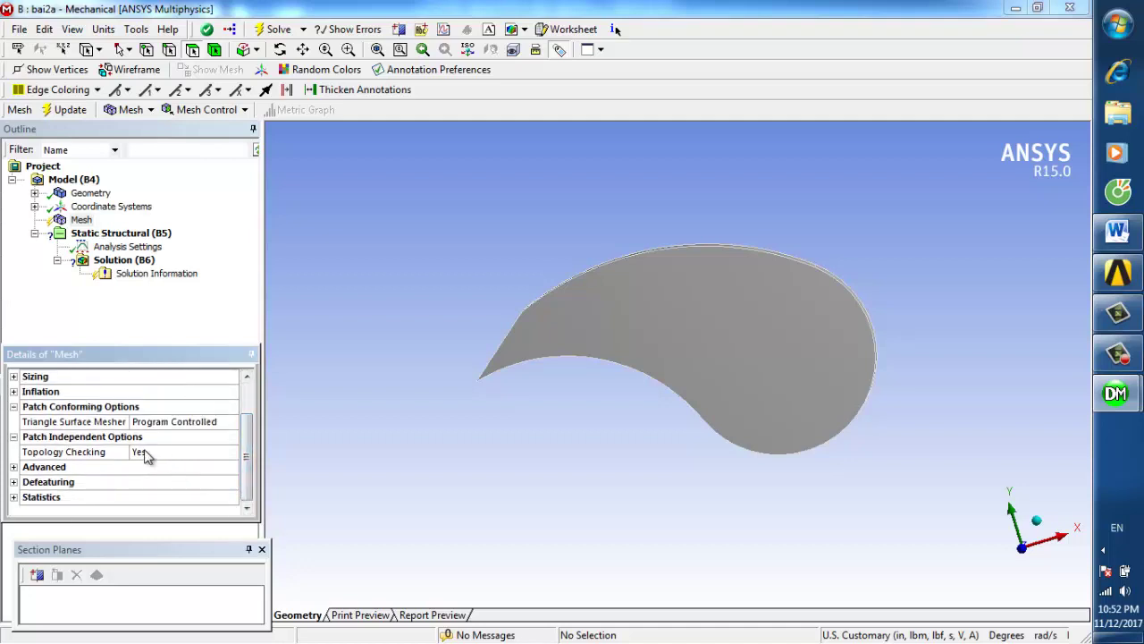
# Set the mesh sizing's Relevance Center to Fine.
pyautogui.click(15, 379)
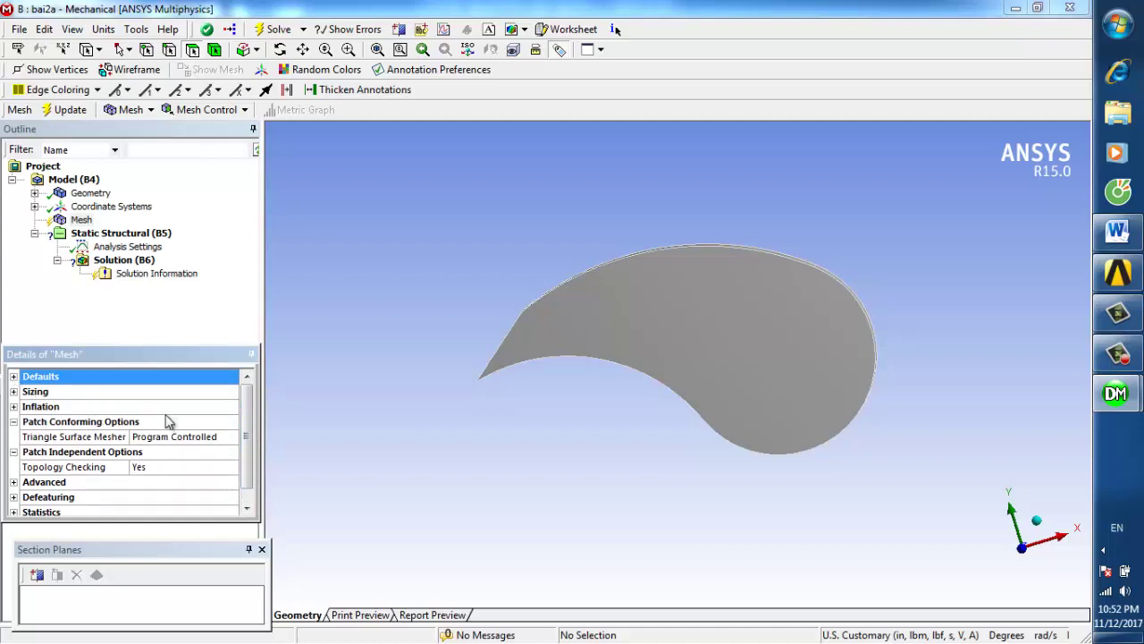
pyautogui.moveTo(247, 434)
pyautogui.mouseDown()
pyautogui.moveTo(252, 487)
pyautogui.moveTo(250, 435)
pyautogui.mouseUp()
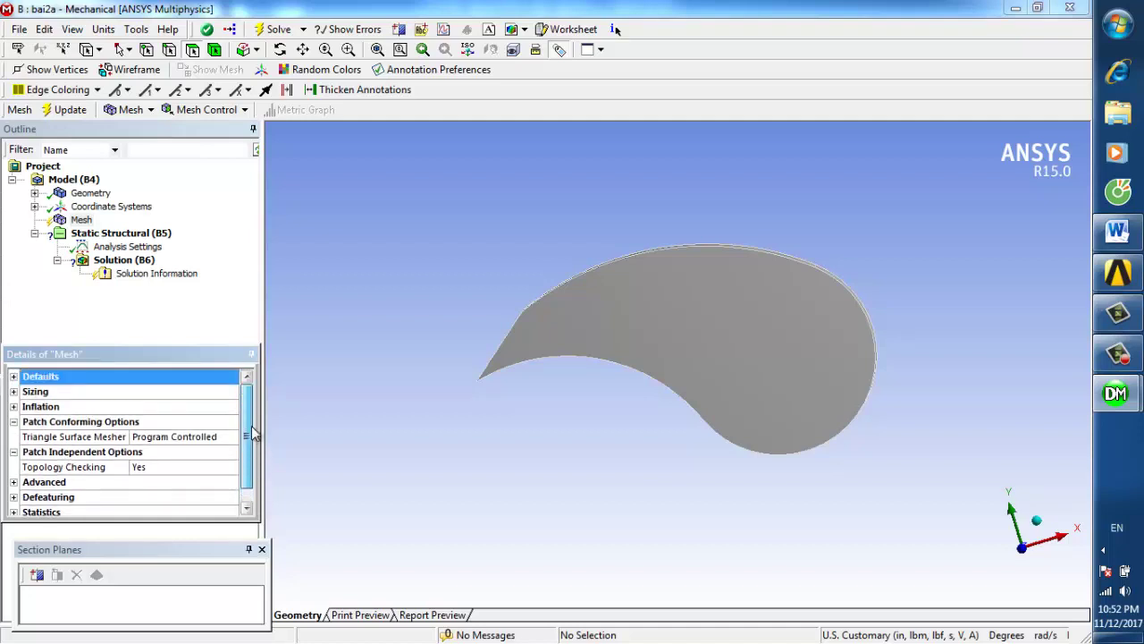
pyautogui.click(14, 393)
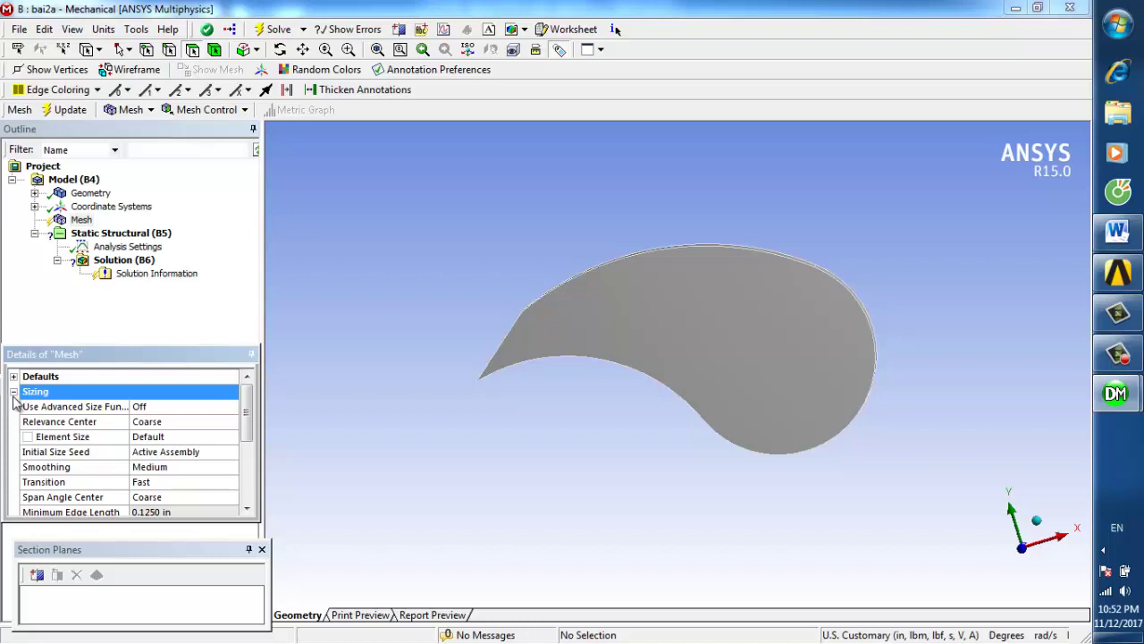
pyautogui.click(200, 423)
pyautogui.click(232, 422)
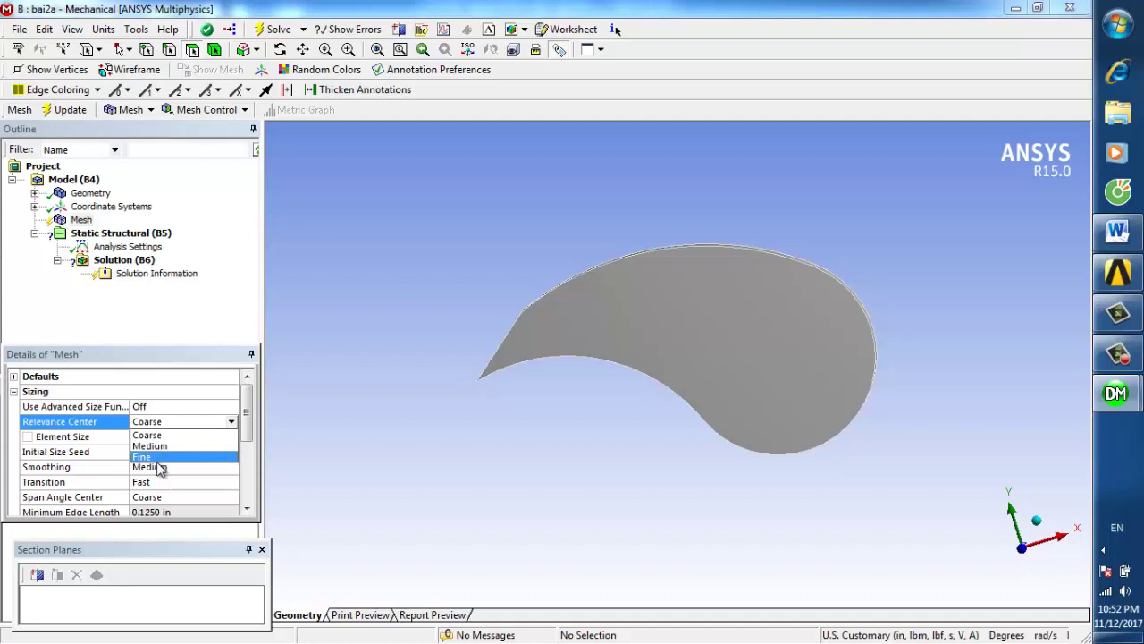
pyautogui.click(192, 457)
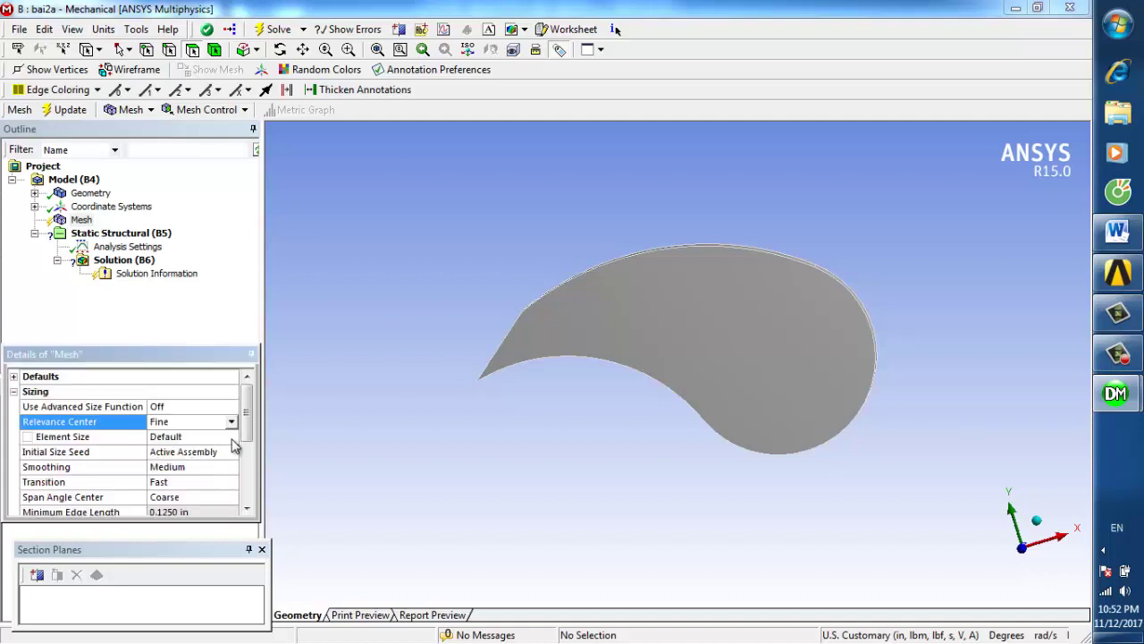
pyautogui.moveTo(251, 421)
pyautogui.mouseDown()
pyautogui.moveTo(255, 517)
pyautogui.moveTo(259, 406)
pyautogui.mouseUp()
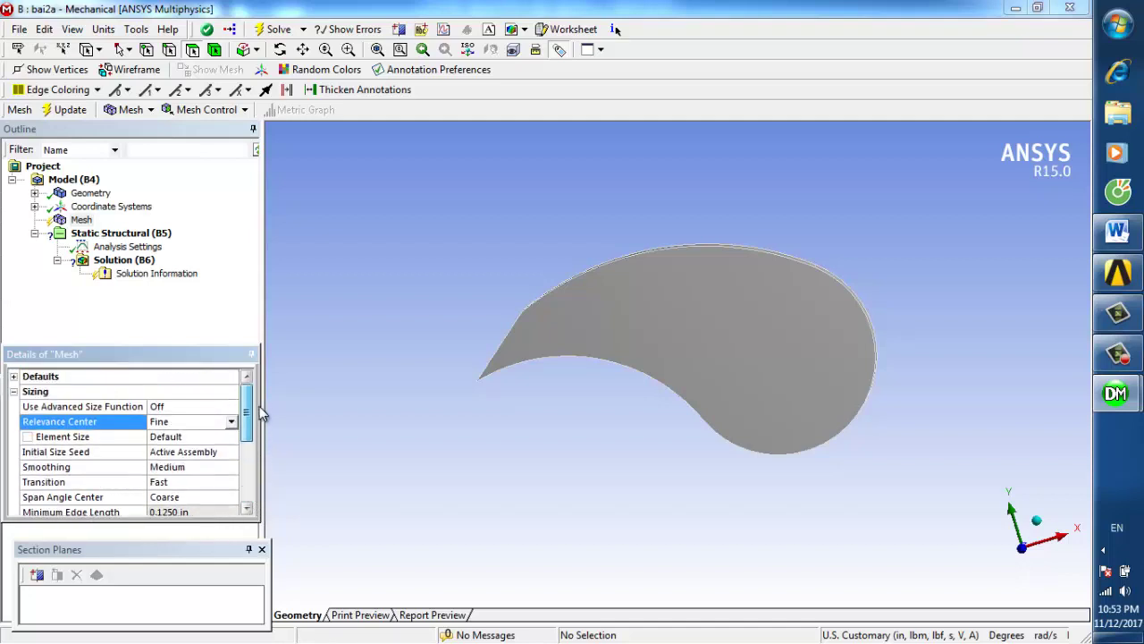
# Generate the mesh for the ratchet stop.
pyautogui.click(97, 219)
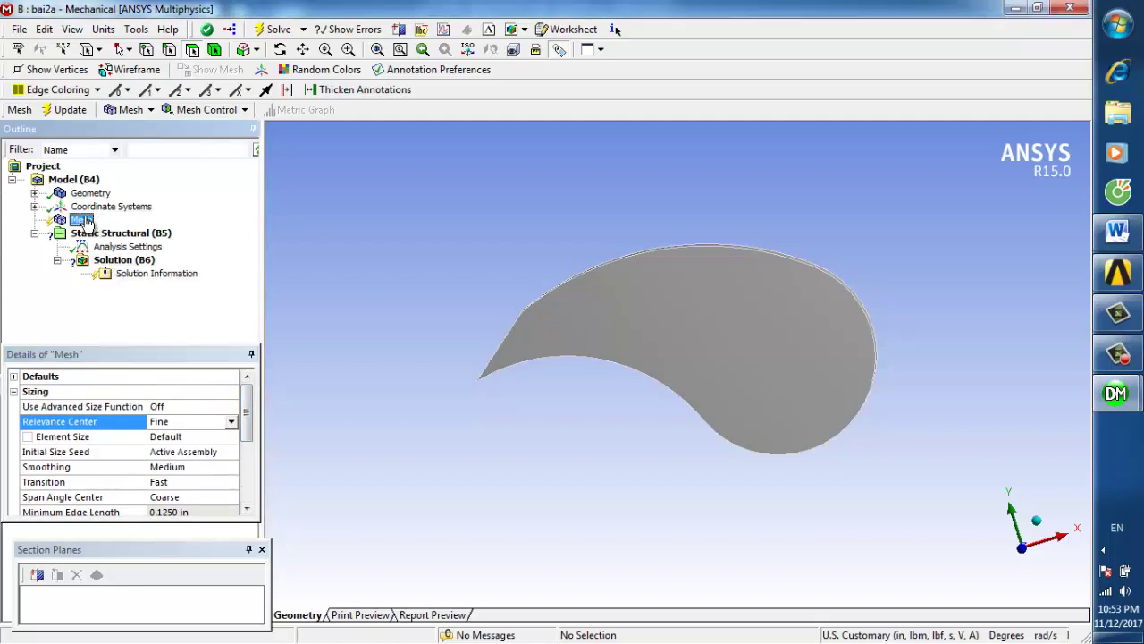
pyautogui.rightClick(79, 224)
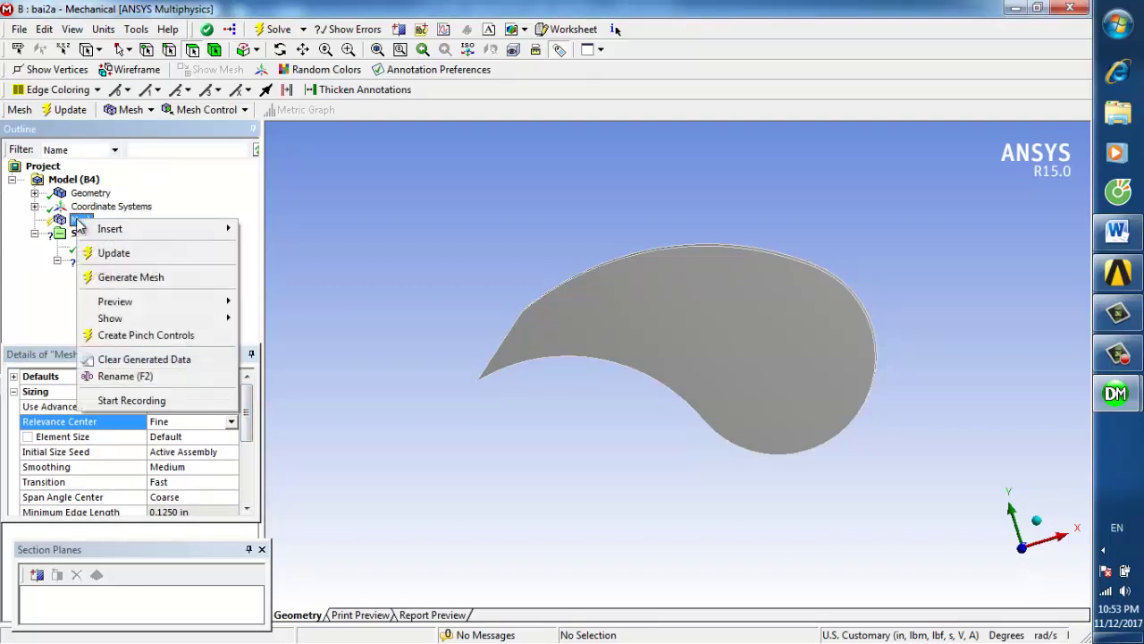
pyautogui.moveTo(125, 237)
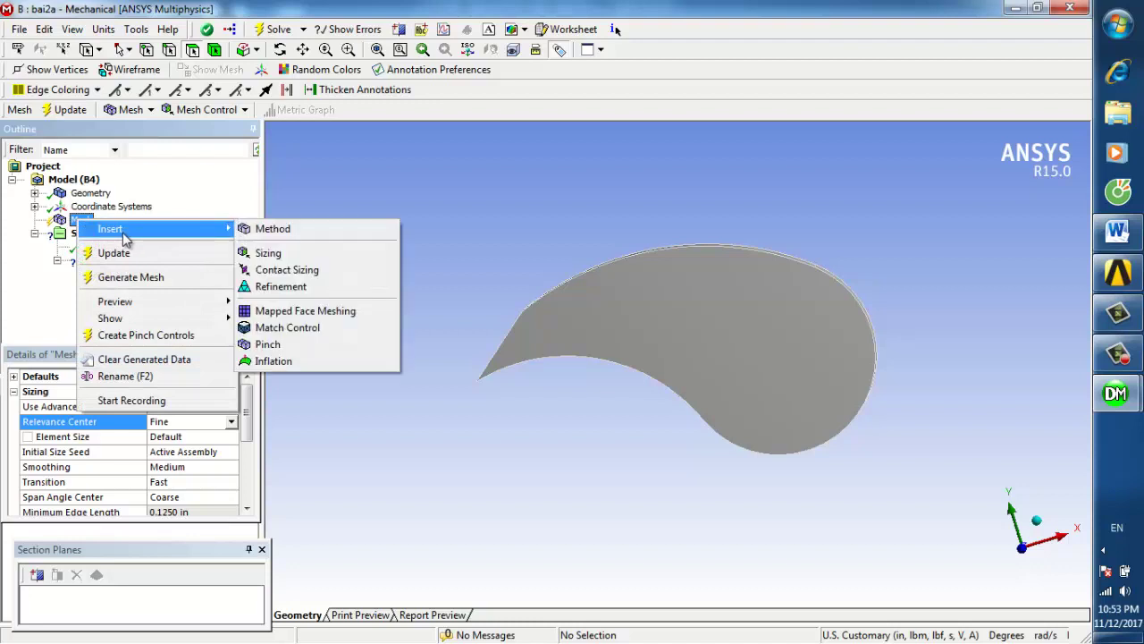
pyautogui.click(133, 278)
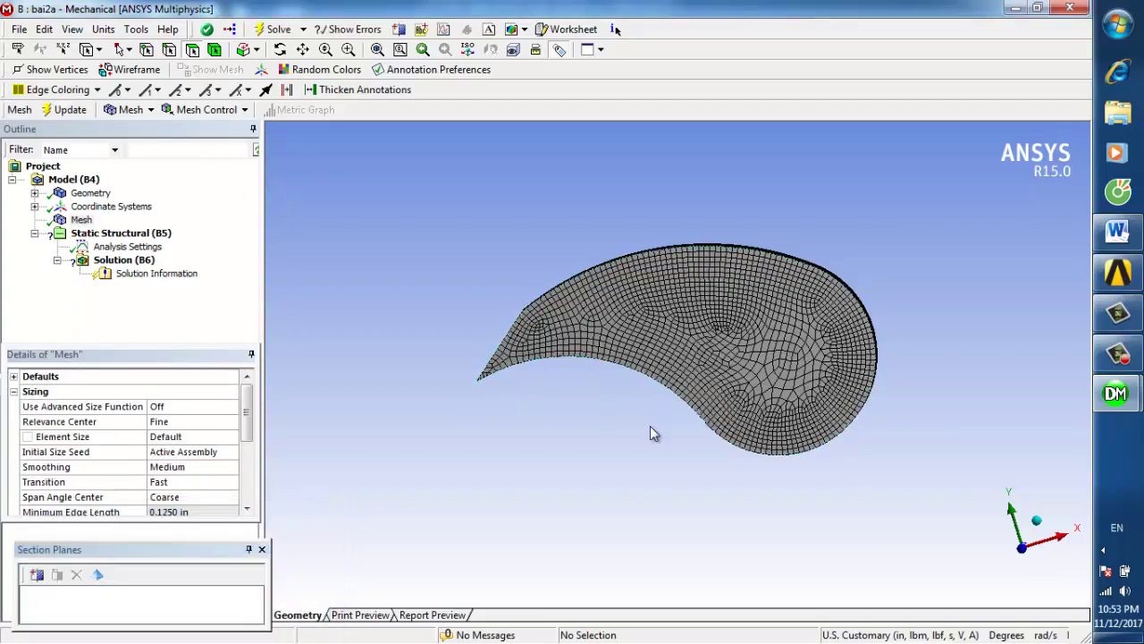
# Inspect the generated mesh from several sides and check its node and element statistics.
pyautogui.moveTo(650, 425); pyautogui.dragTo(666, 386, button='middle')
pyautogui.moveTo(657, 428); pyautogui.dragTo(907, 340, button='middle')
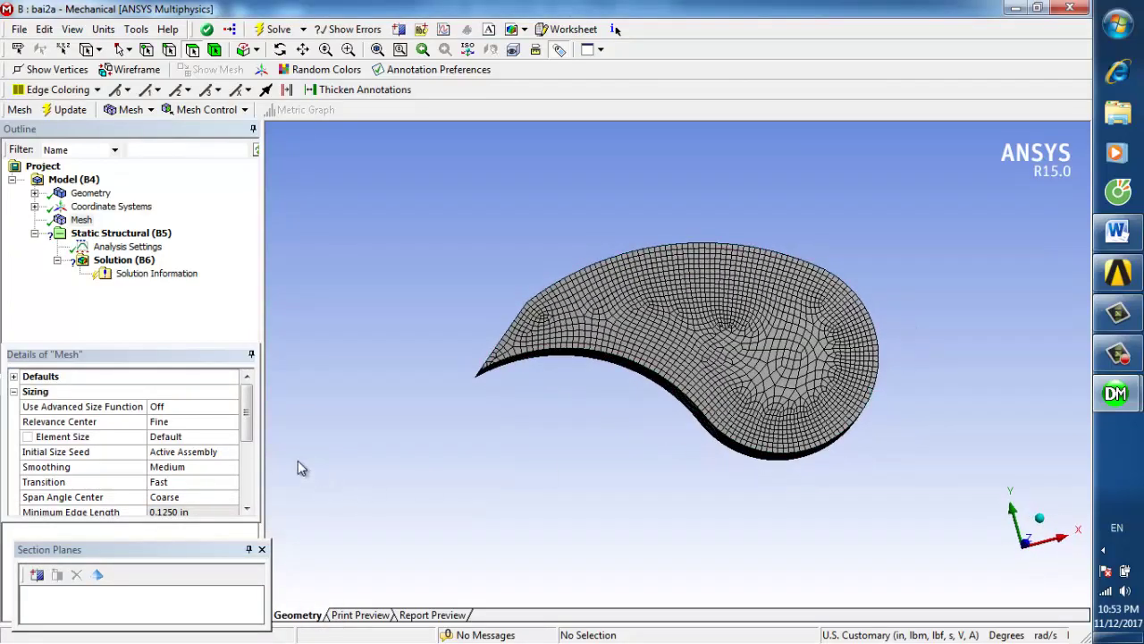
pyautogui.moveTo(248, 421); pyautogui.dragTo(247, 514)
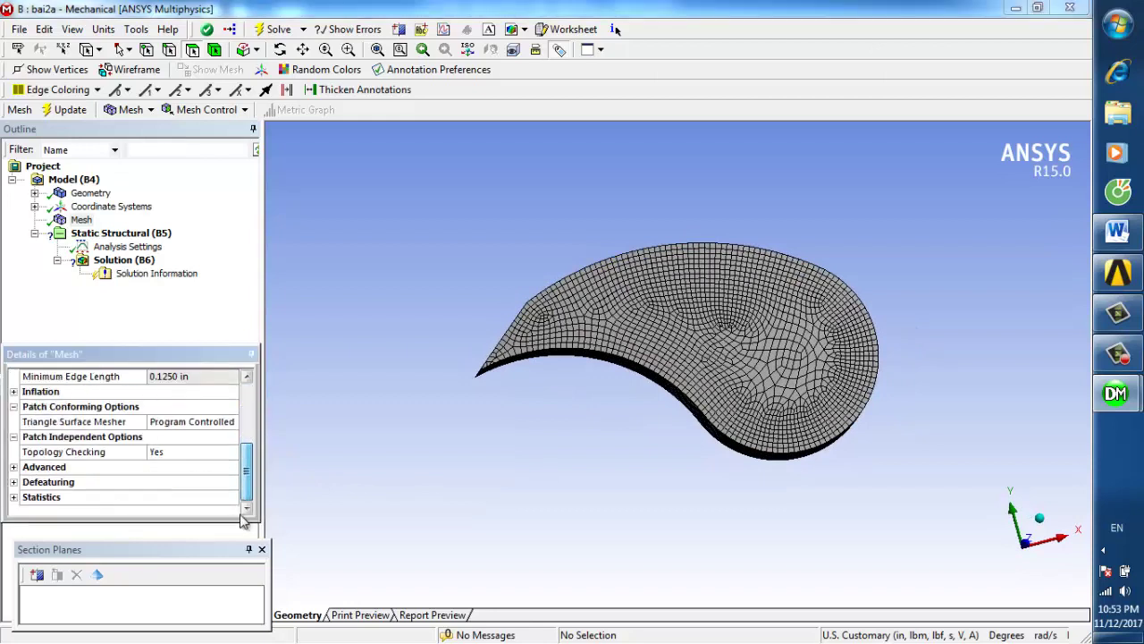
pyautogui.click(13, 497)
pyautogui.moveTo(252, 469); pyautogui.dragTo(251, 496)
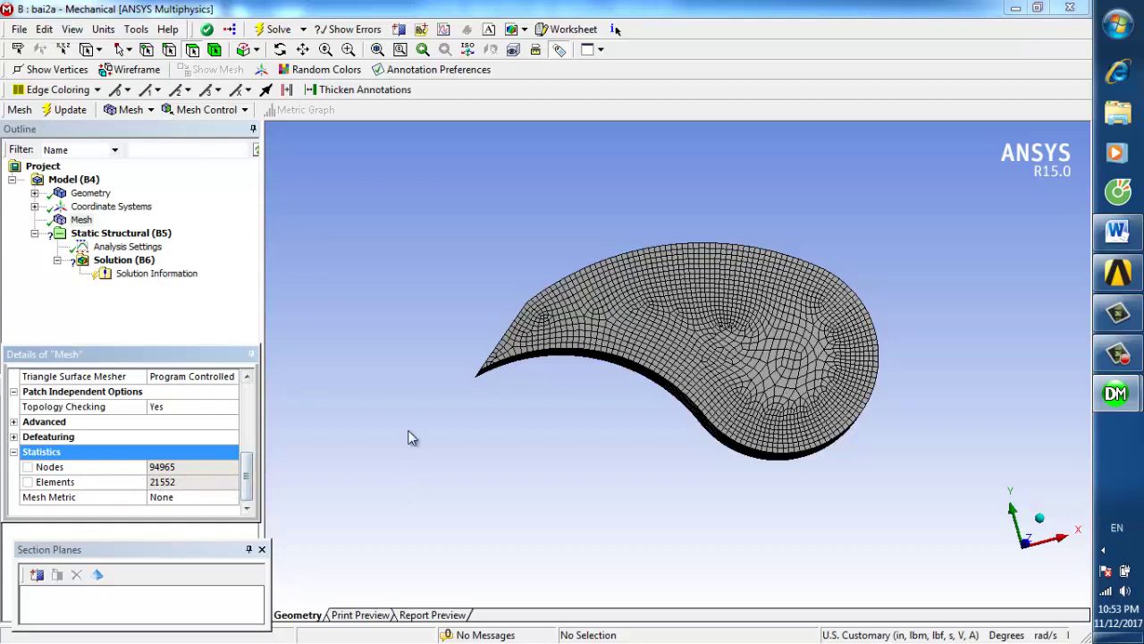
pyautogui.moveTo(641, 409); pyautogui.dragTo(665, 450, button='middle')
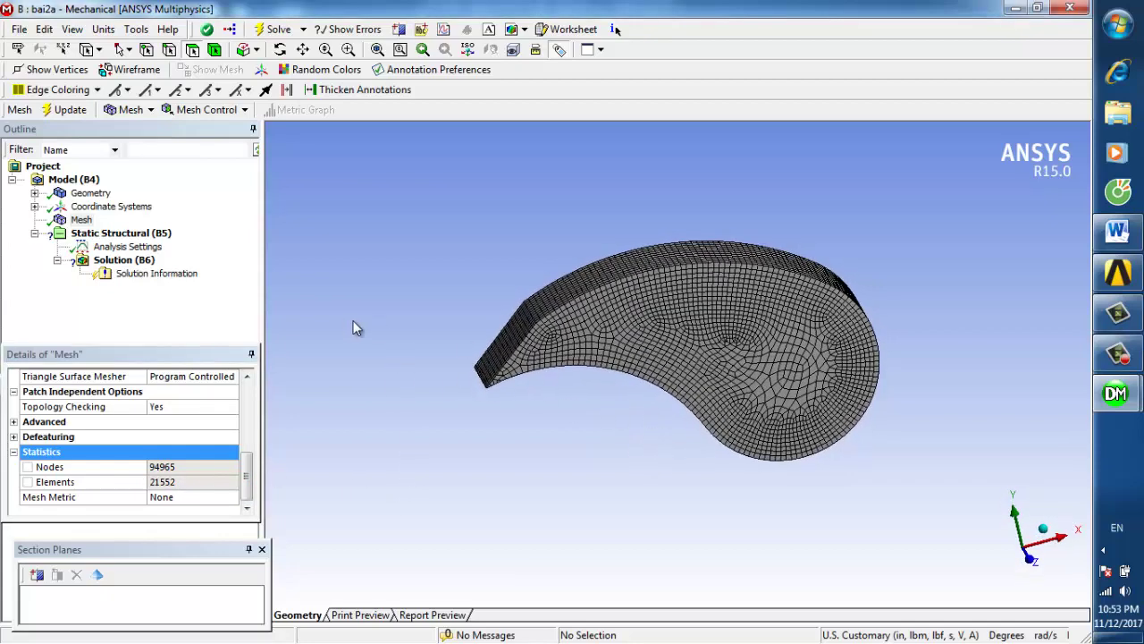
# Add a Force load to the Static Structural analysis and scope it to the slanted end face at the ratchet stop's pointed tip.
pyautogui.doubleClick(124, 235)
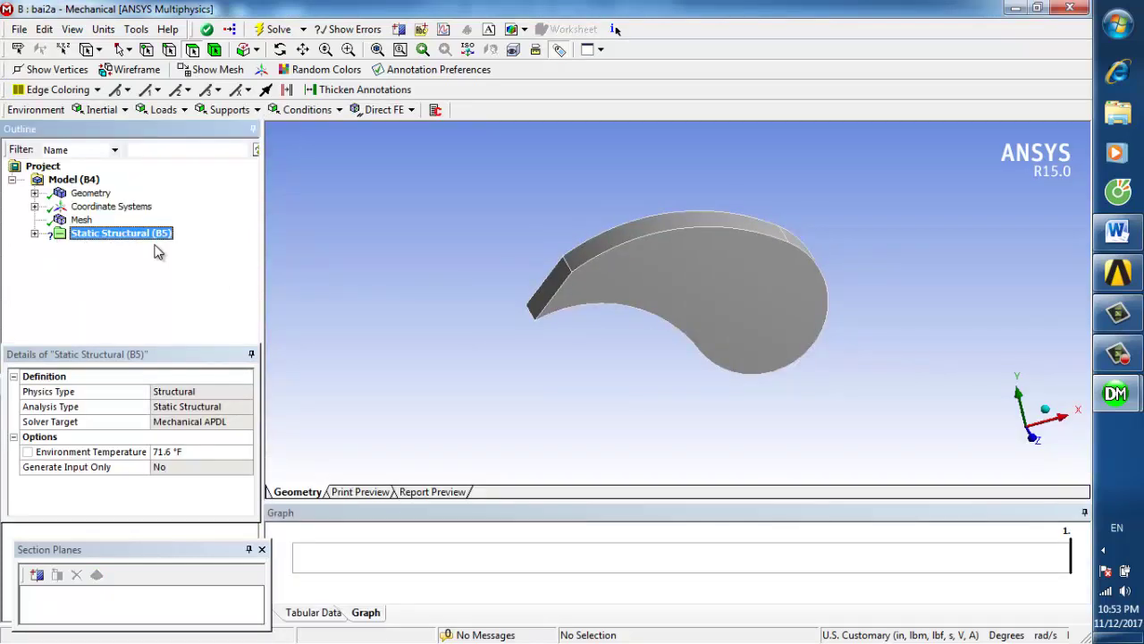
pyautogui.click(183, 111)
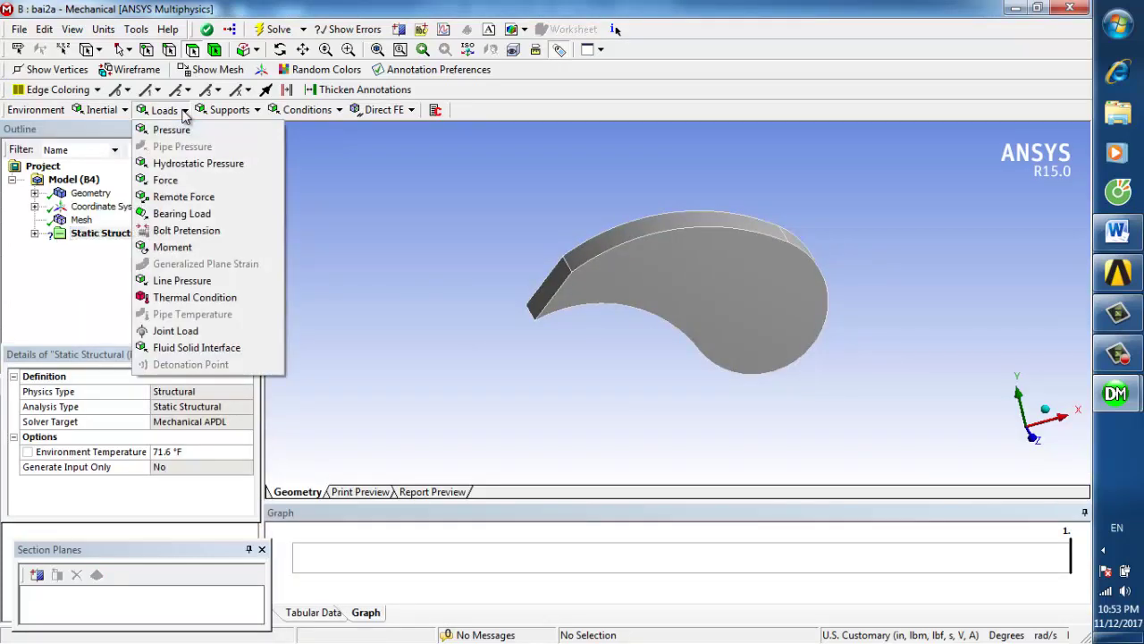
pyautogui.click(168, 180)
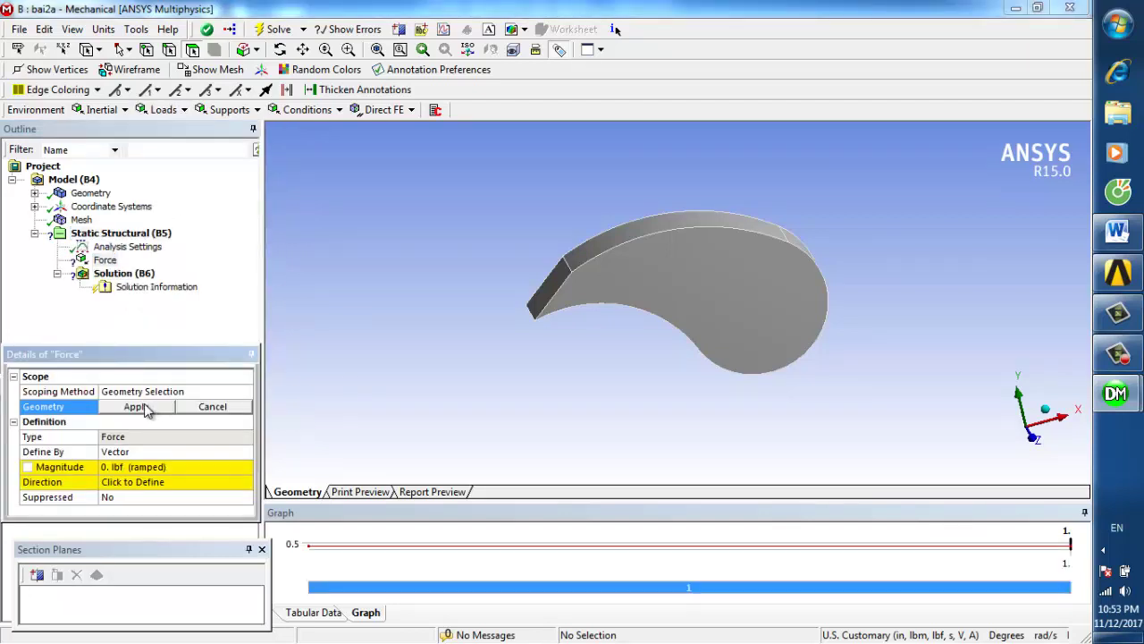
pyautogui.moveTo(399, 359); pyautogui.dragTo(512, 351, button='middle')
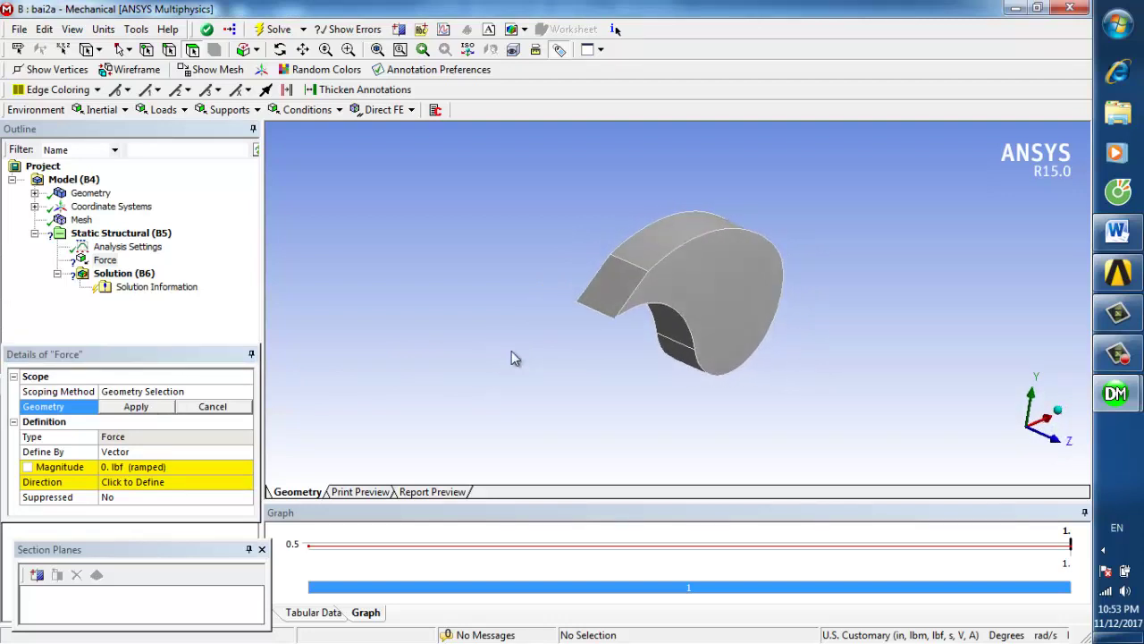
pyautogui.click(601, 293)
pyautogui.click(140, 409)
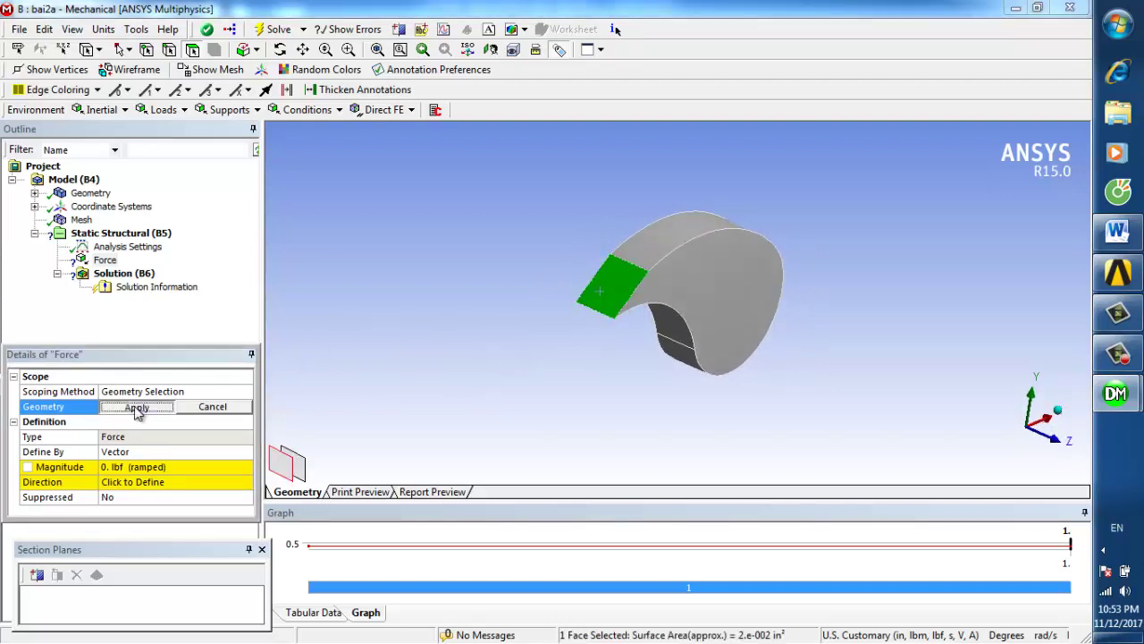
# Define the force by Components in the global coordinate system and set its Y component to -300 lbf.
pyautogui.moveTo(559, 402); pyautogui.dragTo(529, 396, button='middle')
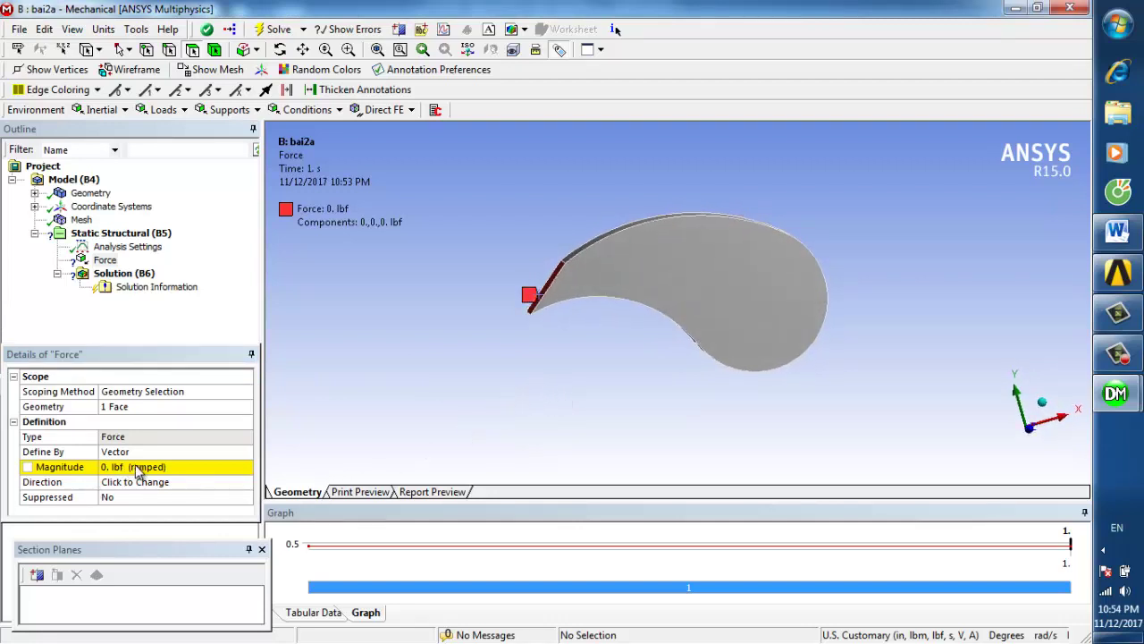
pyautogui.click(176, 454)
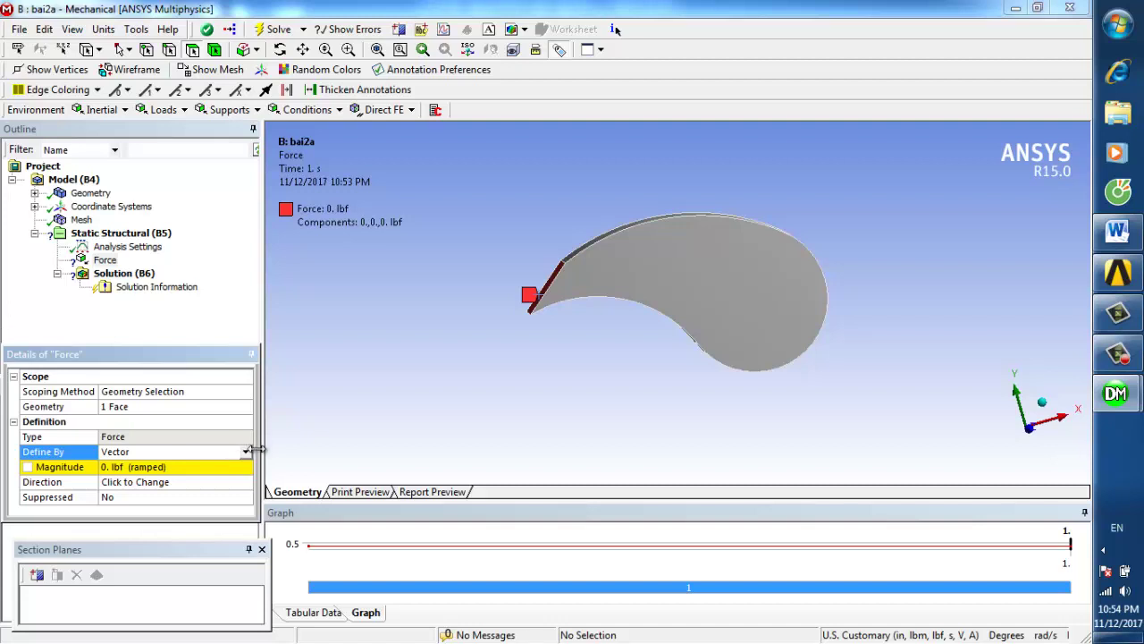
pyautogui.click(248, 457)
pyautogui.click(200, 470)
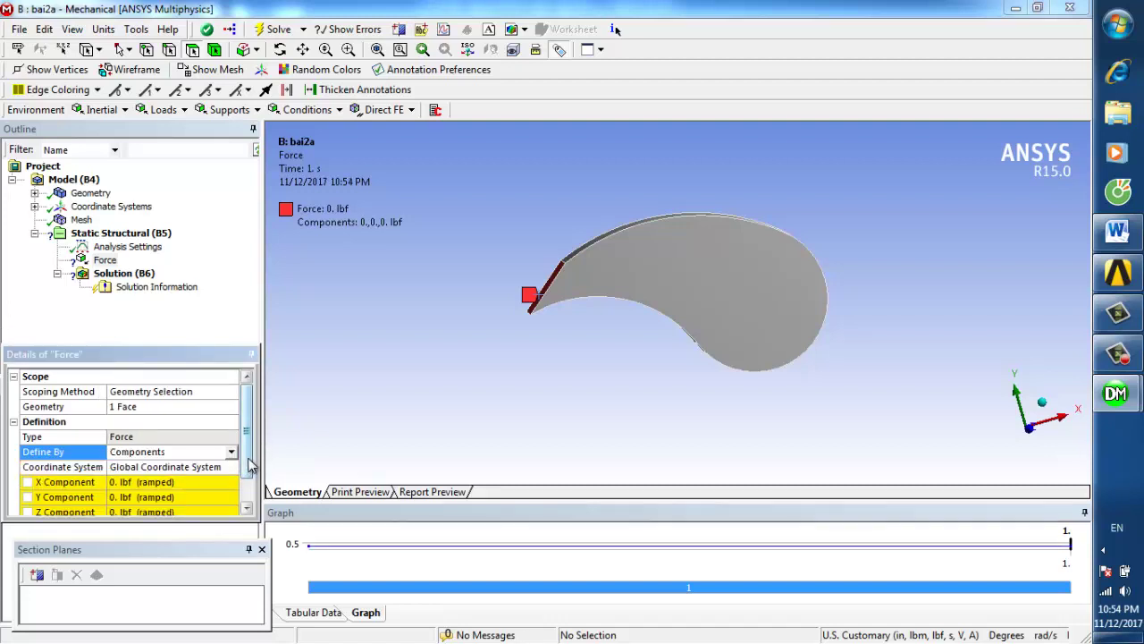
pyautogui.scroll(-2, 249, 483)
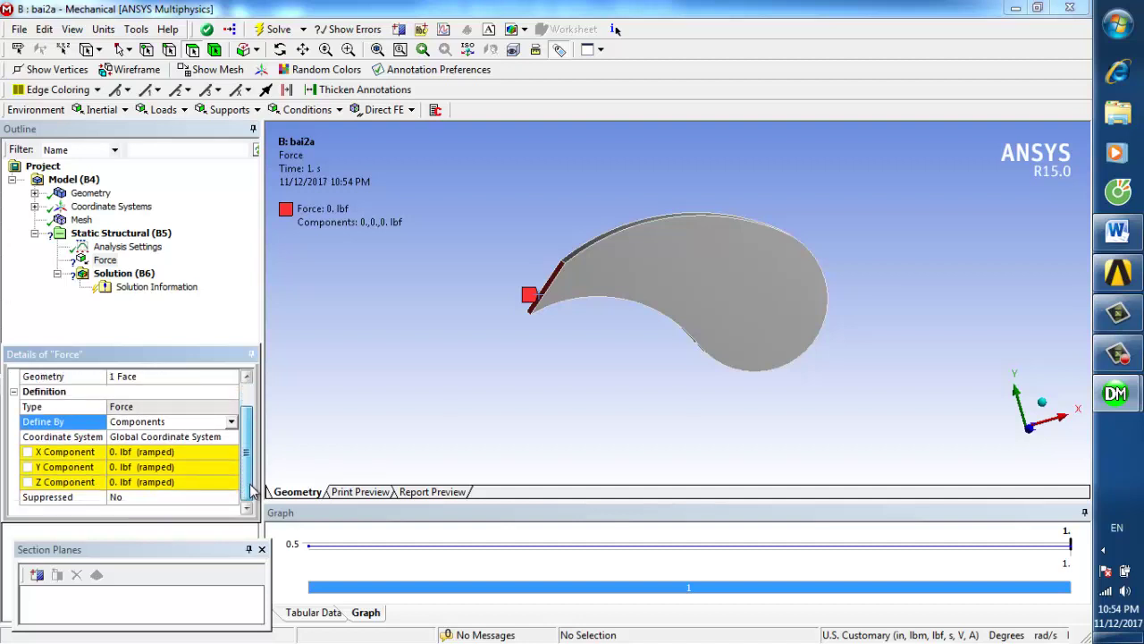
pyautogui.click(154, 466)
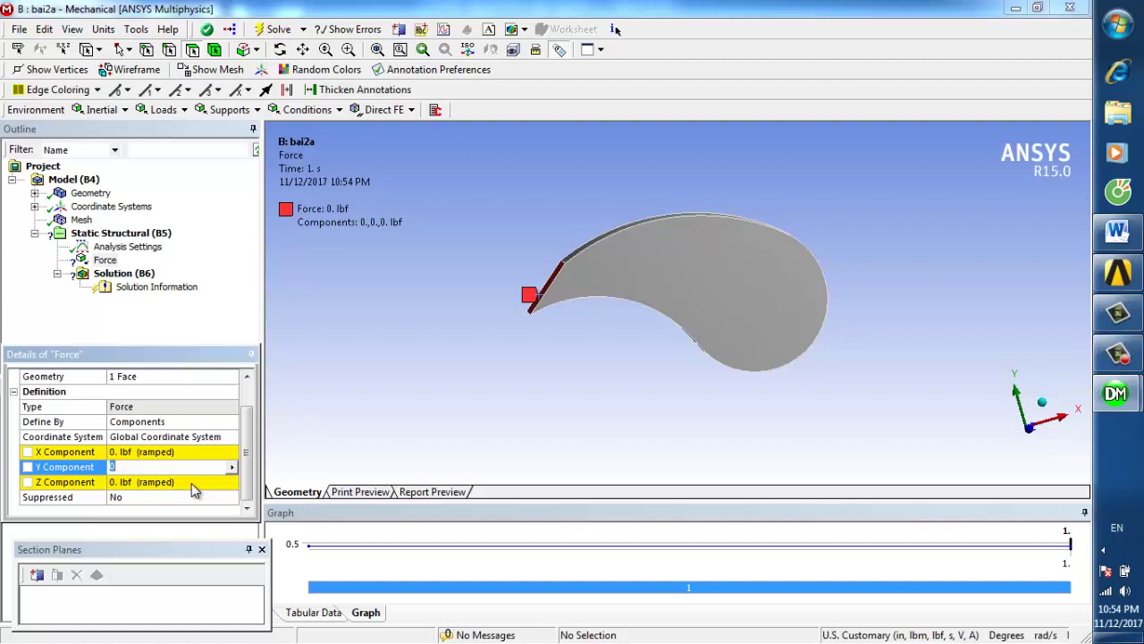
pyautogui.write('-300')
pyautogui.click(250, 458)
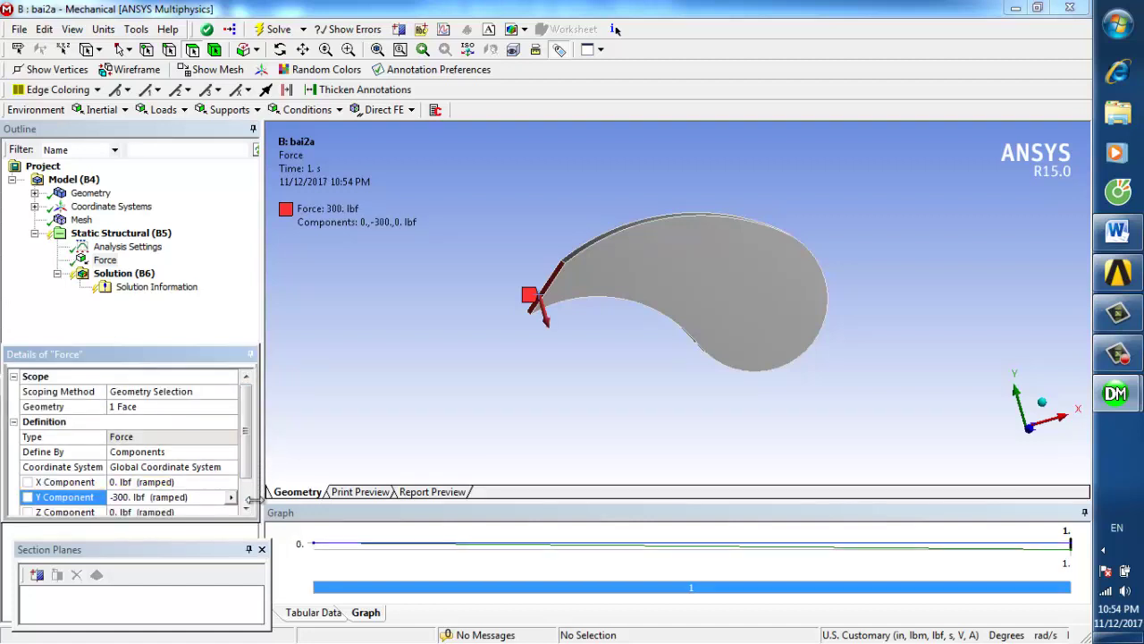
pyautogui.moveTo(251, 456); pyautogui.dragTo(248, 430)
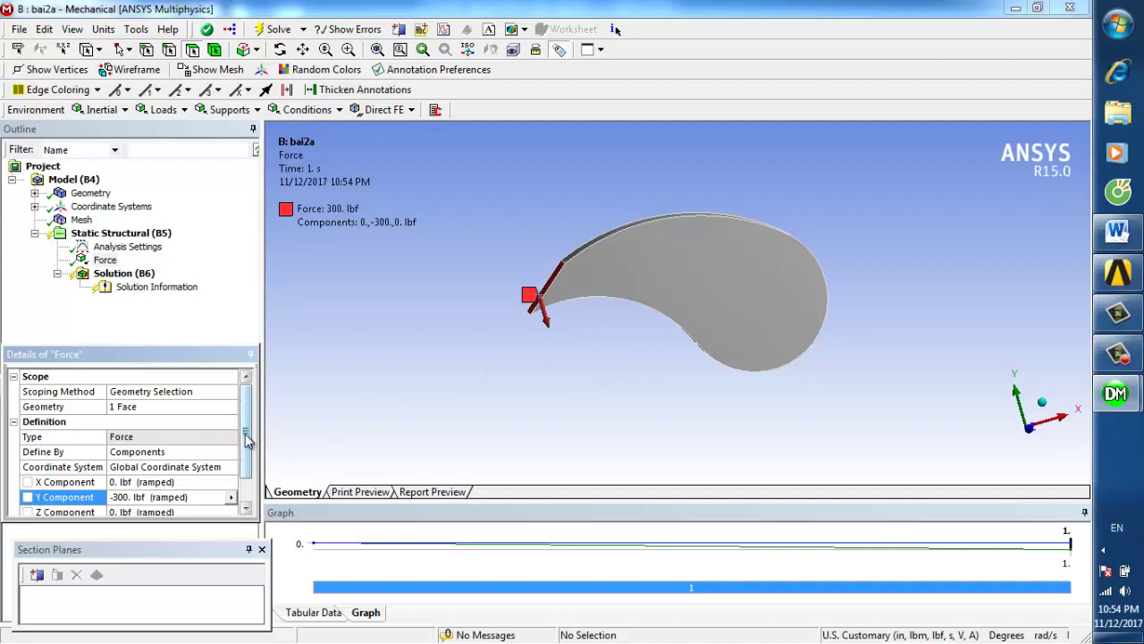
pyautogui.moveTo(553, 398); pyautogui.dragTo(617, 352, button='middle')
pyautogui.moveTo(457, 264)
pyautogui.mouseDown(button='middle')
pyautogui.moveTo(417, 277)
pyautogui.moveTo(871, 306)
pyautogui.moveTo(918, 281)
pyautogui.moveTo(935, 299)
pyautogui.moveTo(507, 195)
pyautogui.moveTo(473, 254)
pyautogui.mouseUp(button='middle')
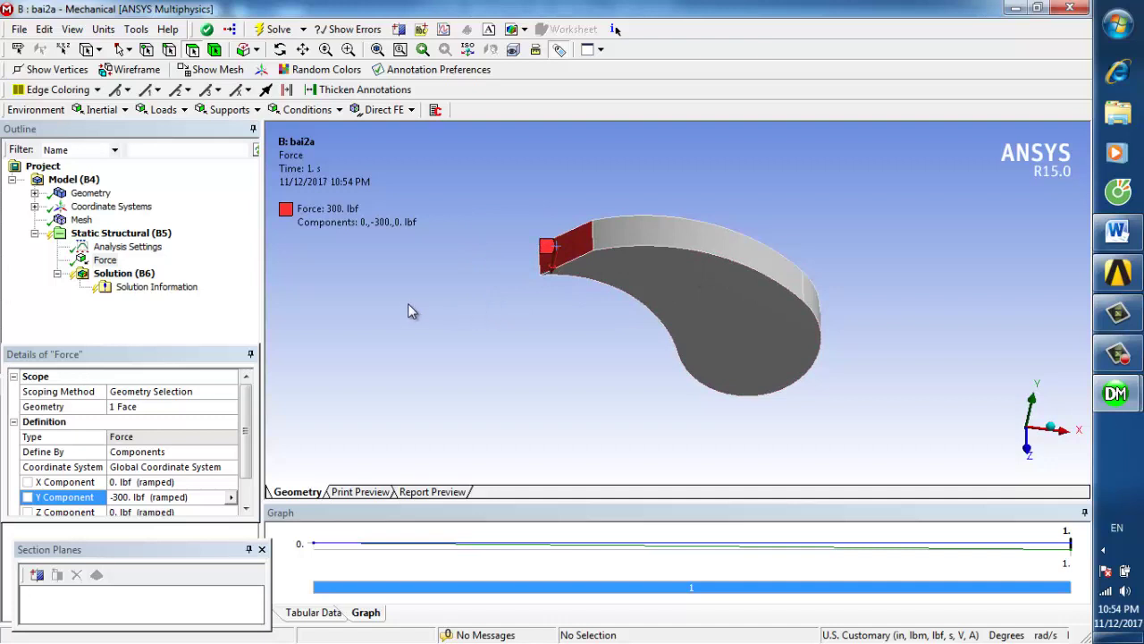
# Add an Equivalent (von-Mises) stress result to the solution.
pyautogui.doubleClick(147, 274)
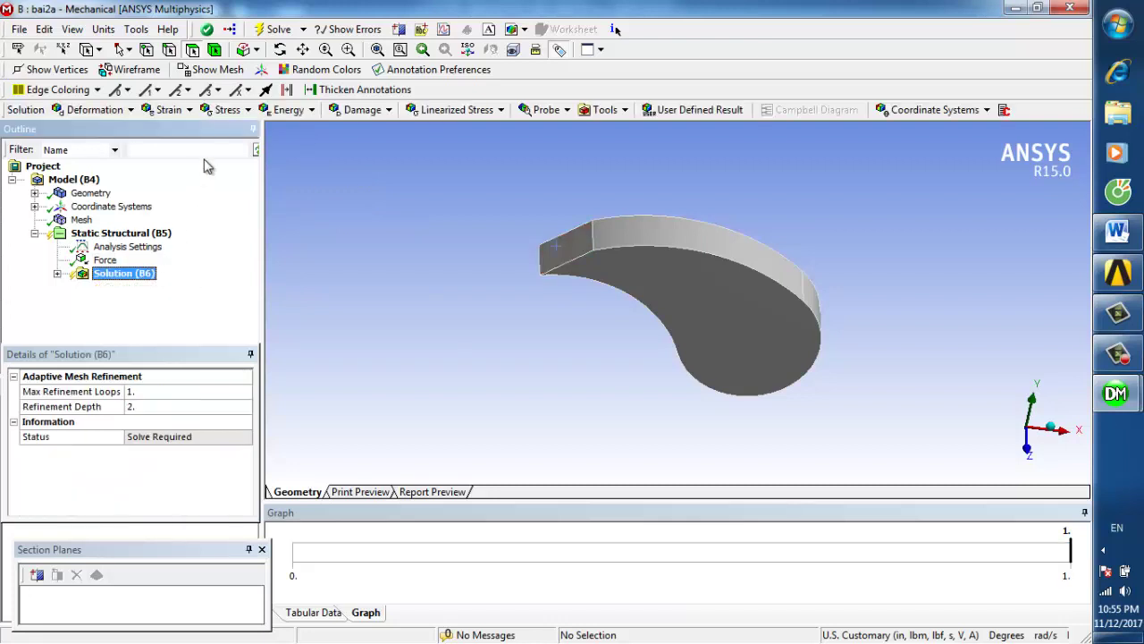
pyautogui.click(247, 111)
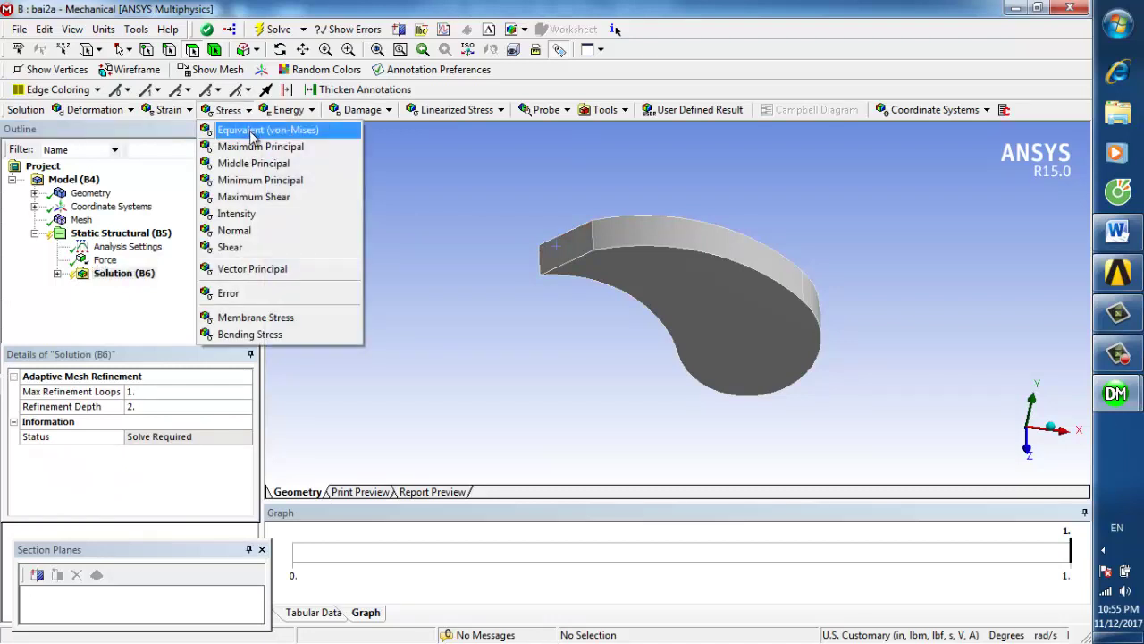
pyautogui.click(253, 132)
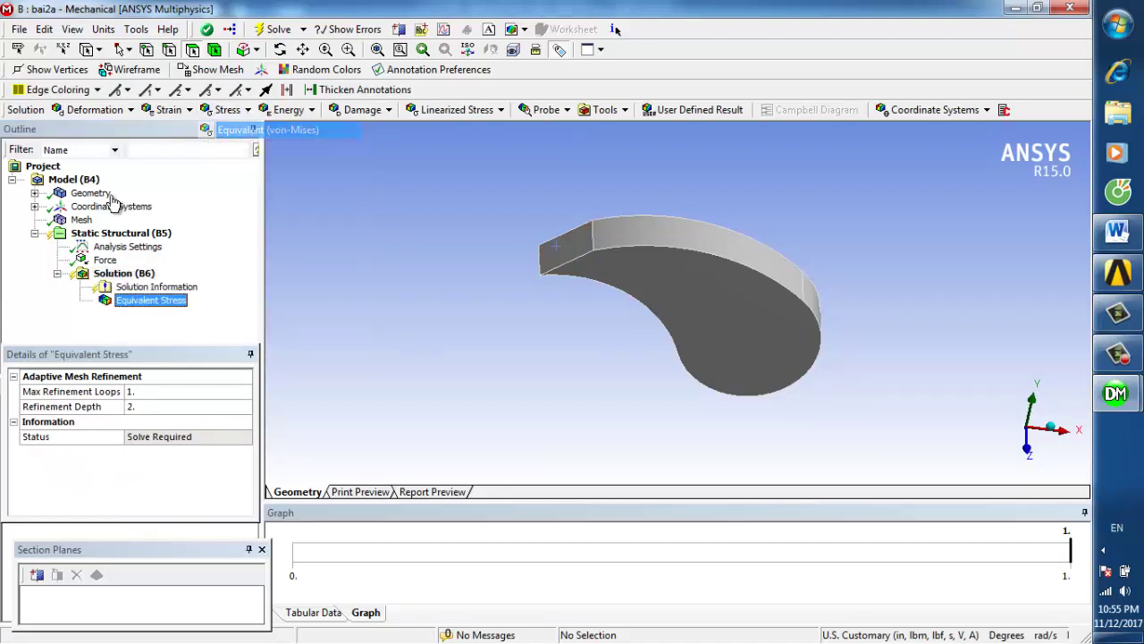
# Add a Directional Deformation result along the X axis to the solution.
pyautogui.click(127, 110)
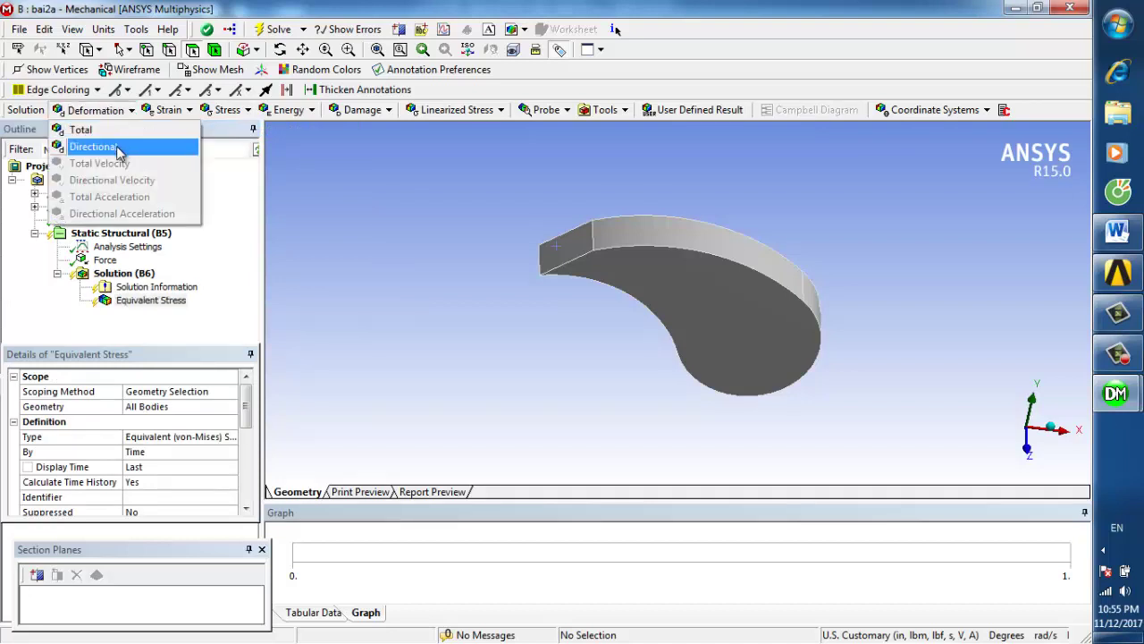
pyautogui.click(119, 150)
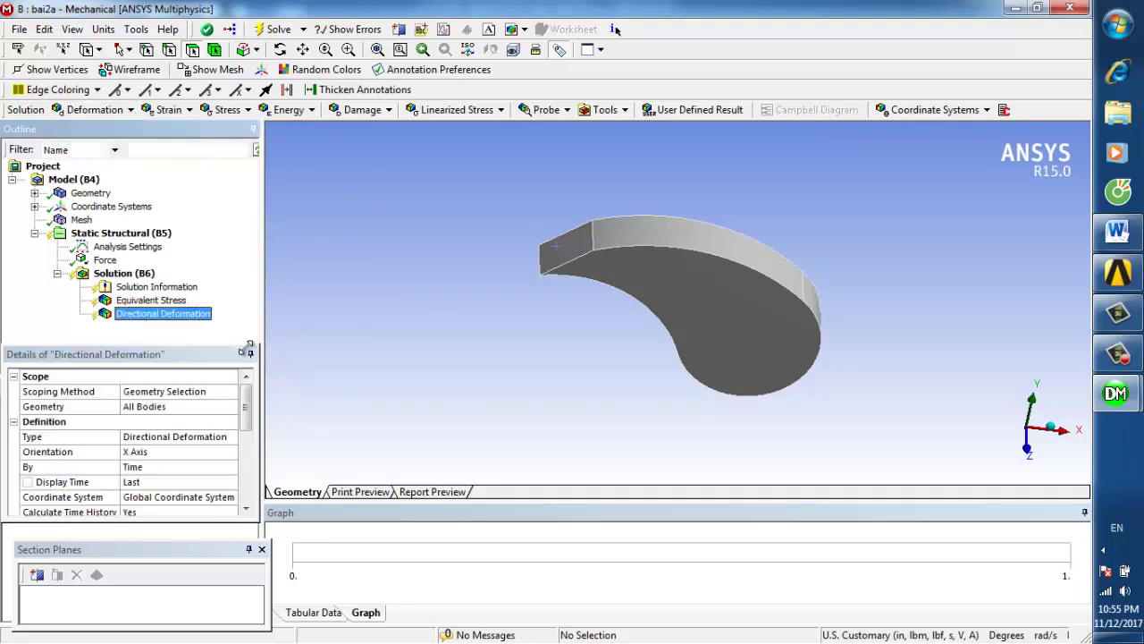
pyautogui.moveTo(247, 411)
pyautogui.mouseDown()
pyautogui.moveTo(246, 443)
pyautogui.moveTo(247, 393)
pyautogui.mouseUp()
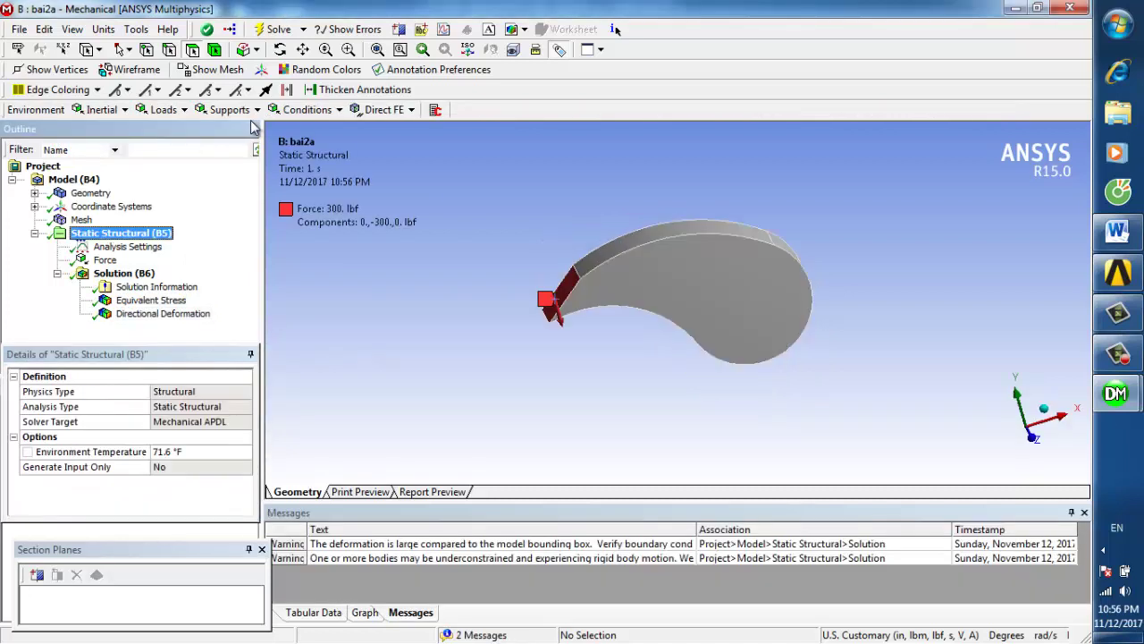
# Add a Fixed Support scoped to the cylindrical face at the ratchet stop's rounded end and solve the analysis.
pyautogui.click(259, 111)
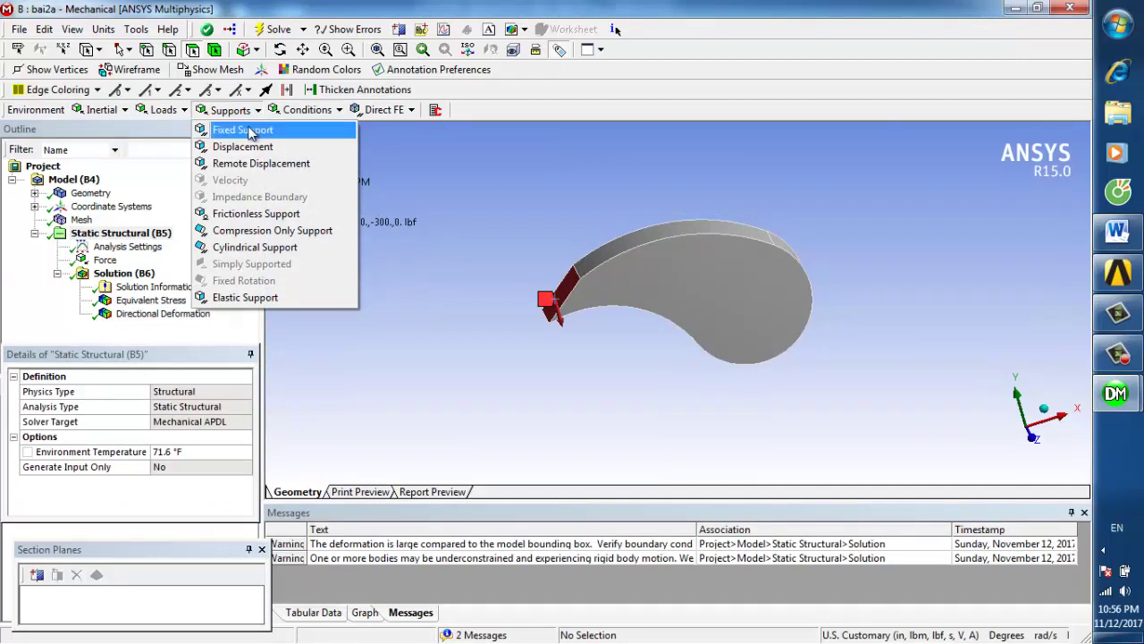
pyautogui.click(250, 130)
pyautogui.moveTo(843, 383); pyautogui.dragTo(905, 324, button='middle')
pyautogui.click(792, 307)
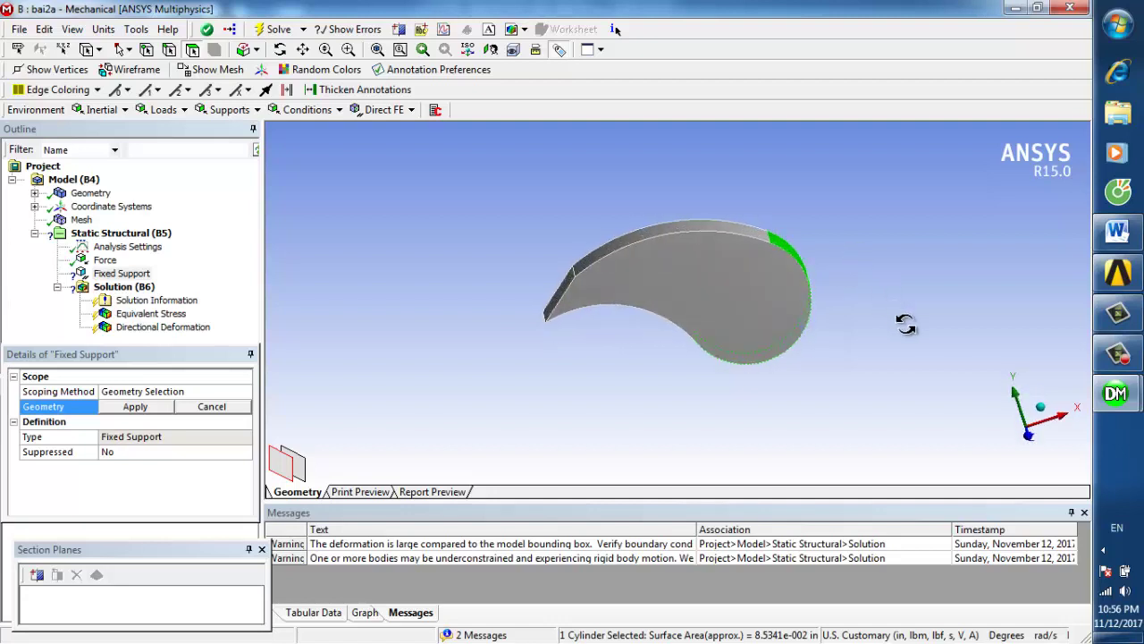
pyautogui.click(135, 407)
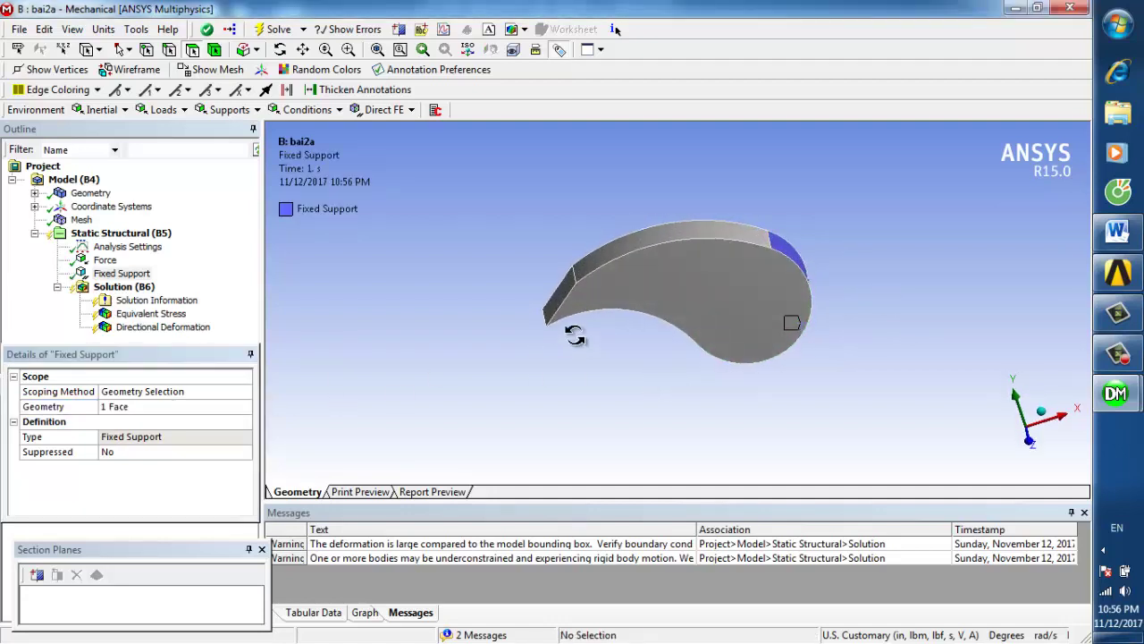
pyautogui.moveTo(574, 335); pyautogui.dragTo(524, 325, button='middle')
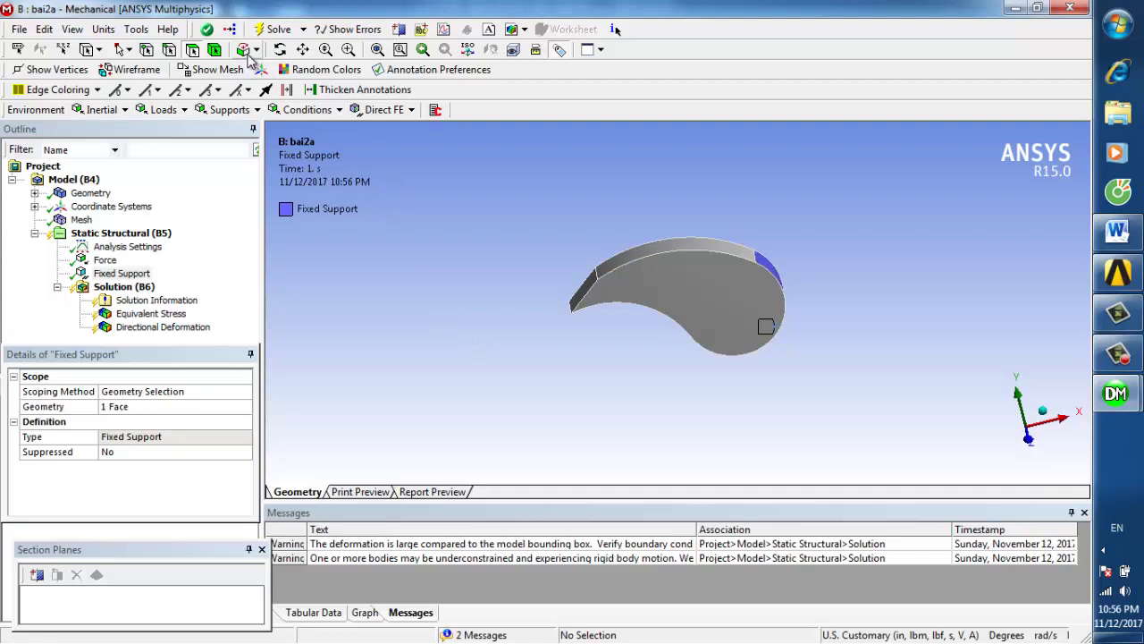
pyautogui.click(273, 29)
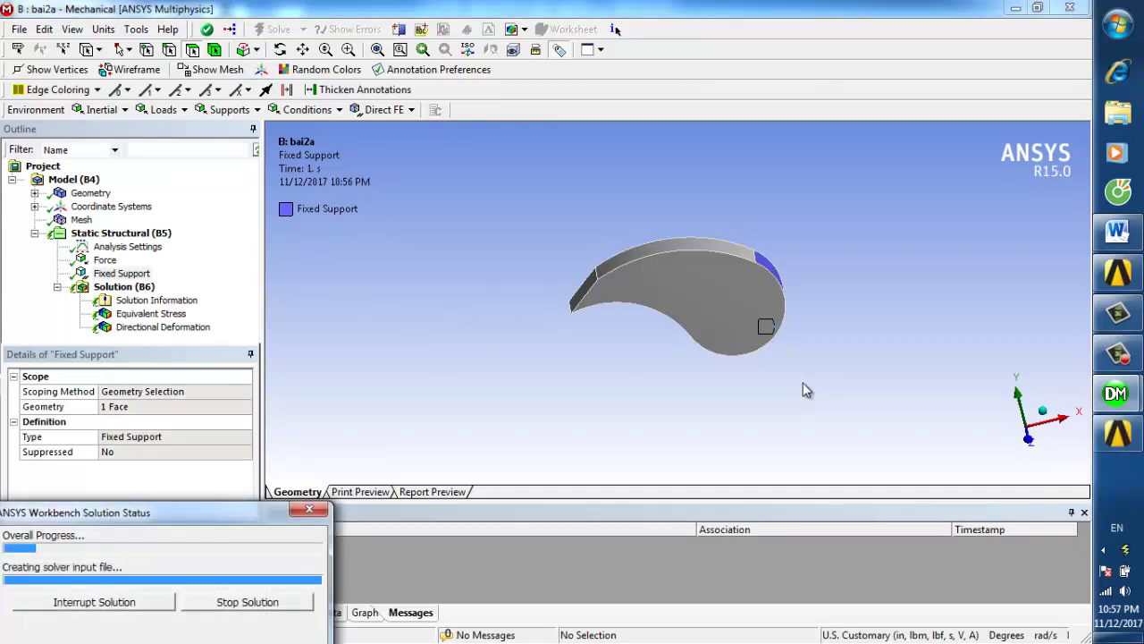
pyautogui.moveTo(826, 322); pyautogui.dragTo(840, 342, button='middle')
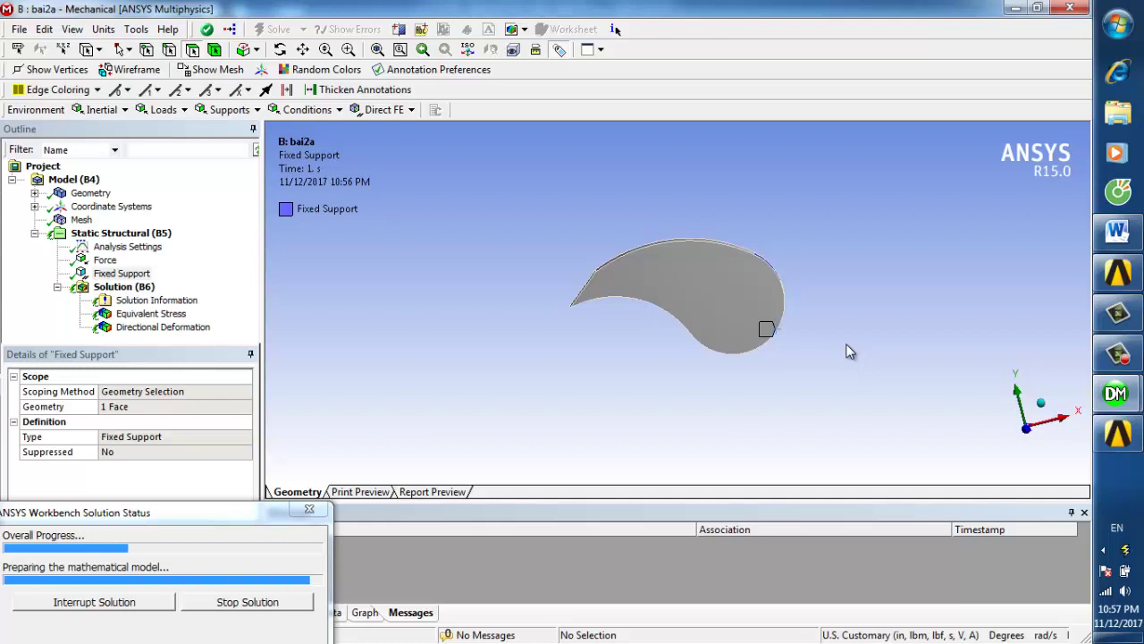
# Switch to the Word document to review the ratchet wheel illustration and ratchet stop drawing, and return to Mechanical.
pyautogui.click(1118, 232)
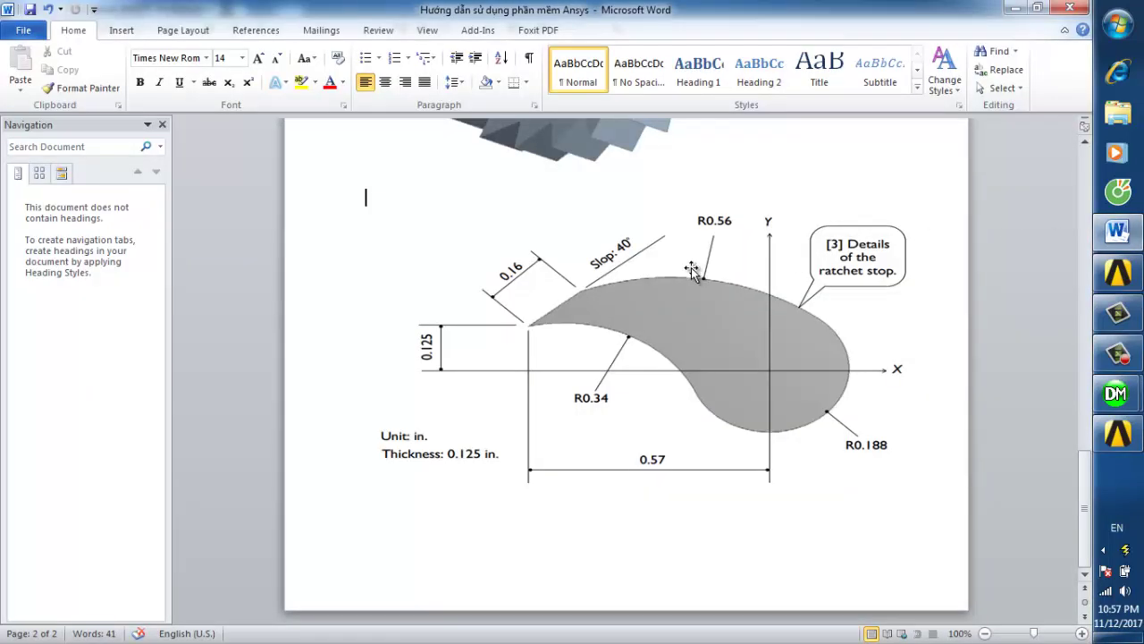
pyautogui.scroll(7, 700, 304)
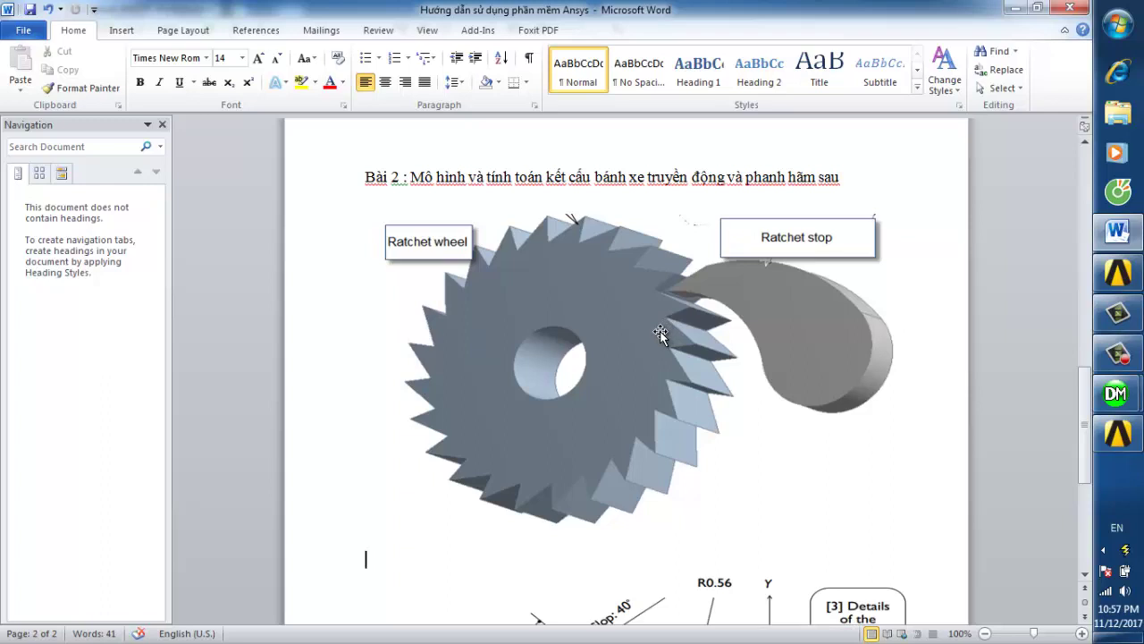
pyautogui.scroll(-5, 660, 335)
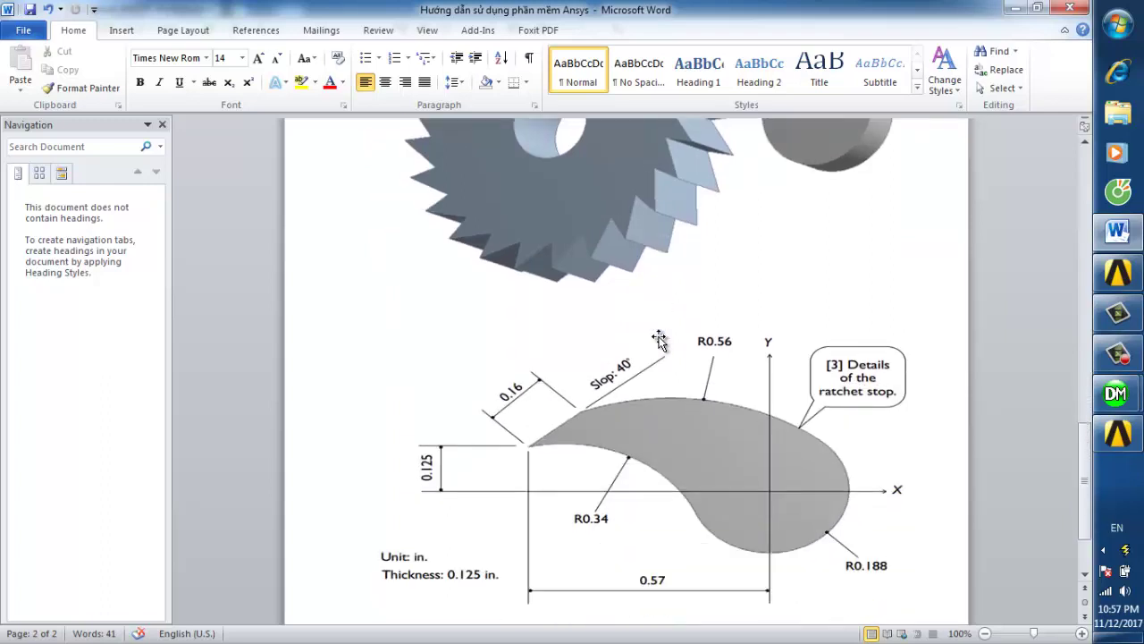
pyautogui.scroll(-3, 980, 254)
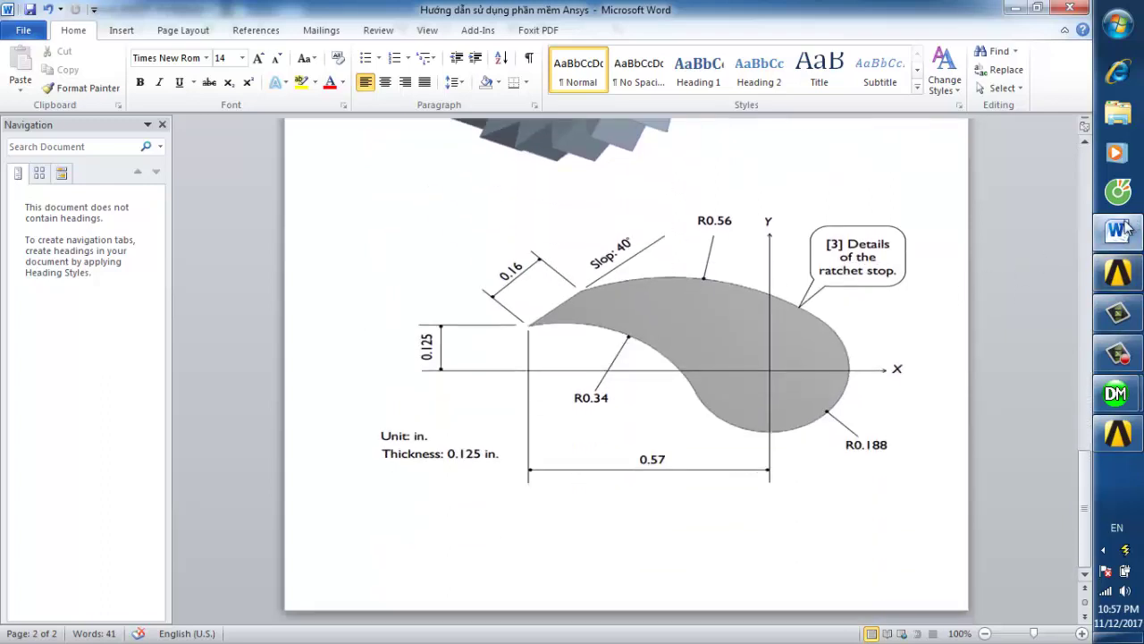
pyautogui.click(1108, 393)
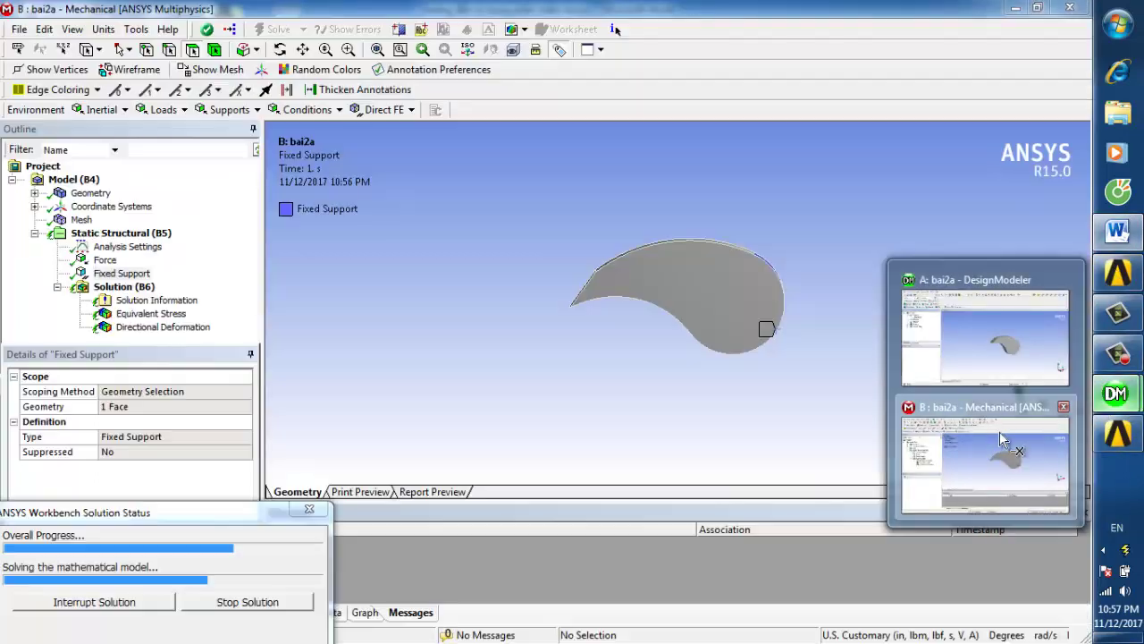
pyautogui.click(999, 431)
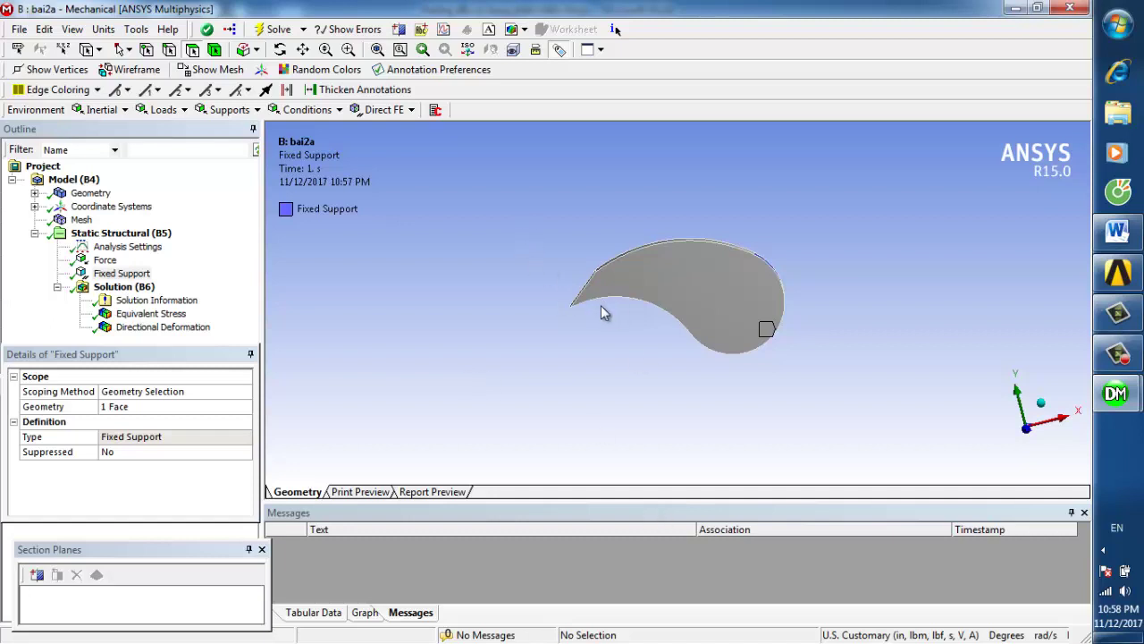
# Display the Equivalent Stress result with its maximum and minimum labels and examine the contours from several sides.
pyautogui.moveTo(597, 313); pyautogui.dragTo(582, 332, button='middle')
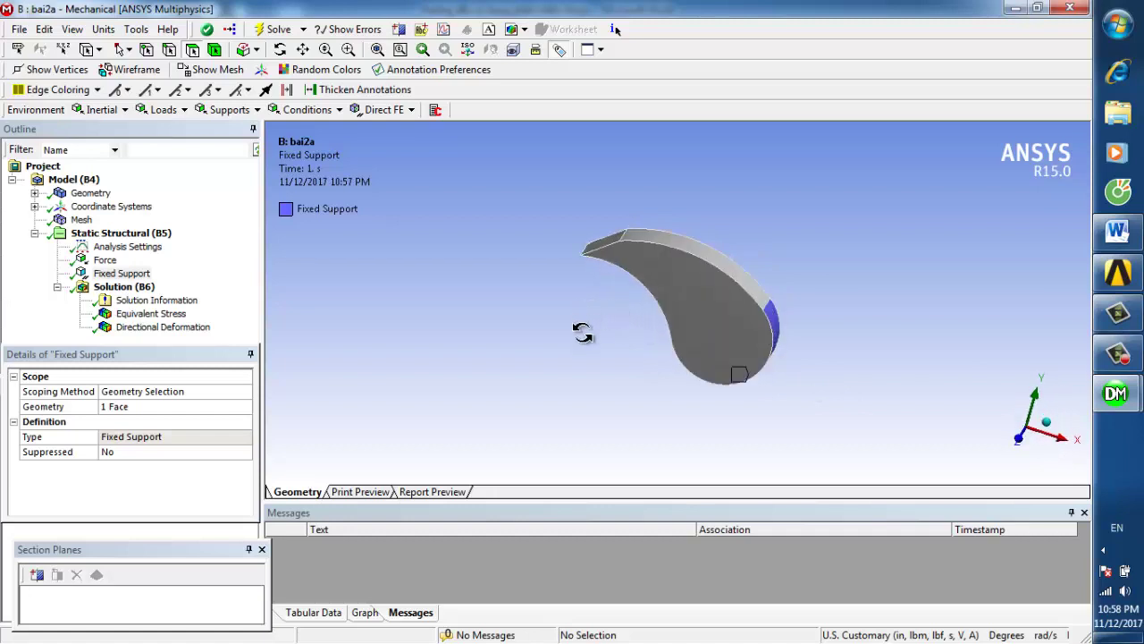
pyautogui.moveTo(901, 345); pyautogui.dragTo(722, 293, button='middle')
pyautogui.click(114, 314)
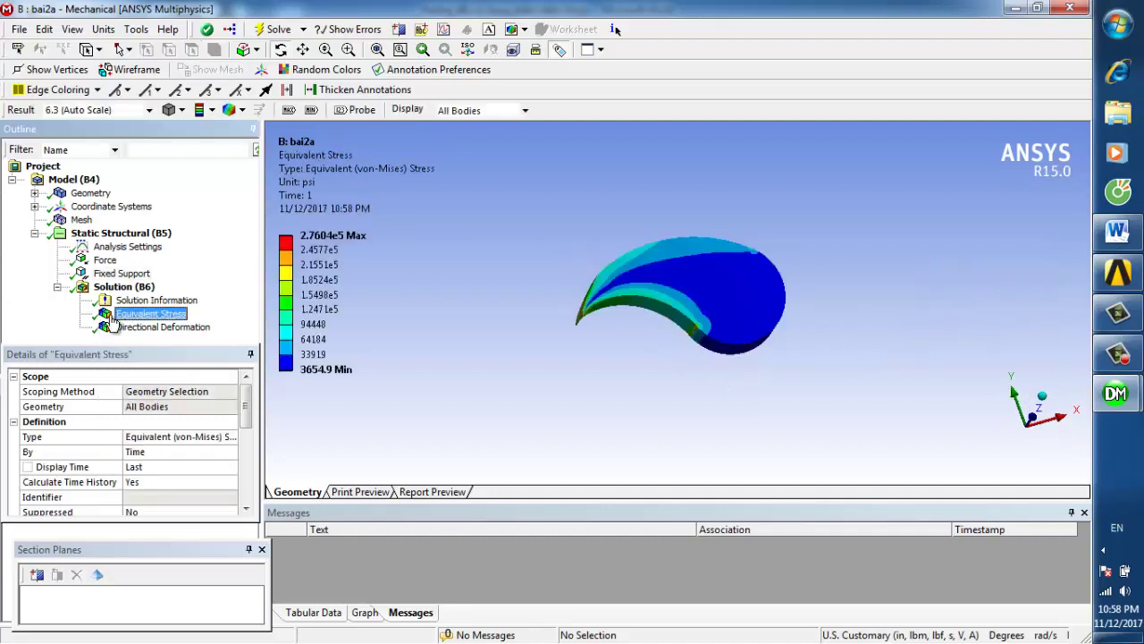
pyautogui.moveTo(597, 304); pyautogui.dragTo(652, 382, button='middle')
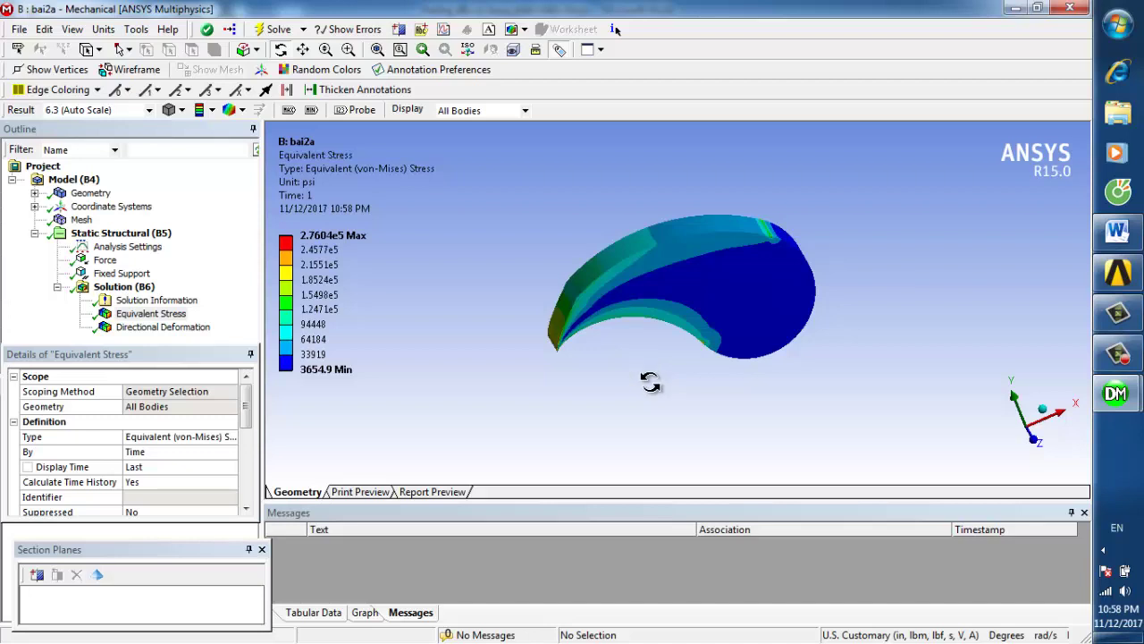
pyautogui.moveTo(645, 380); pyautogui.dragTo(479, 393, button='middle')
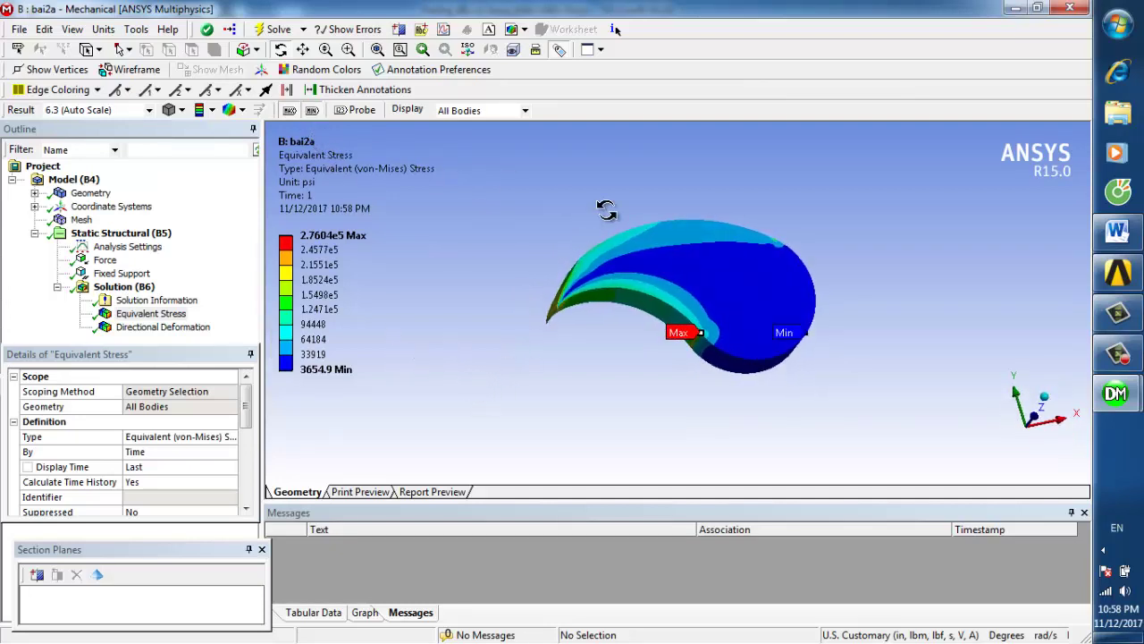
pyautogui.moveTo(840, 358); pyautogui.dragTo(478, 281, button='middle')
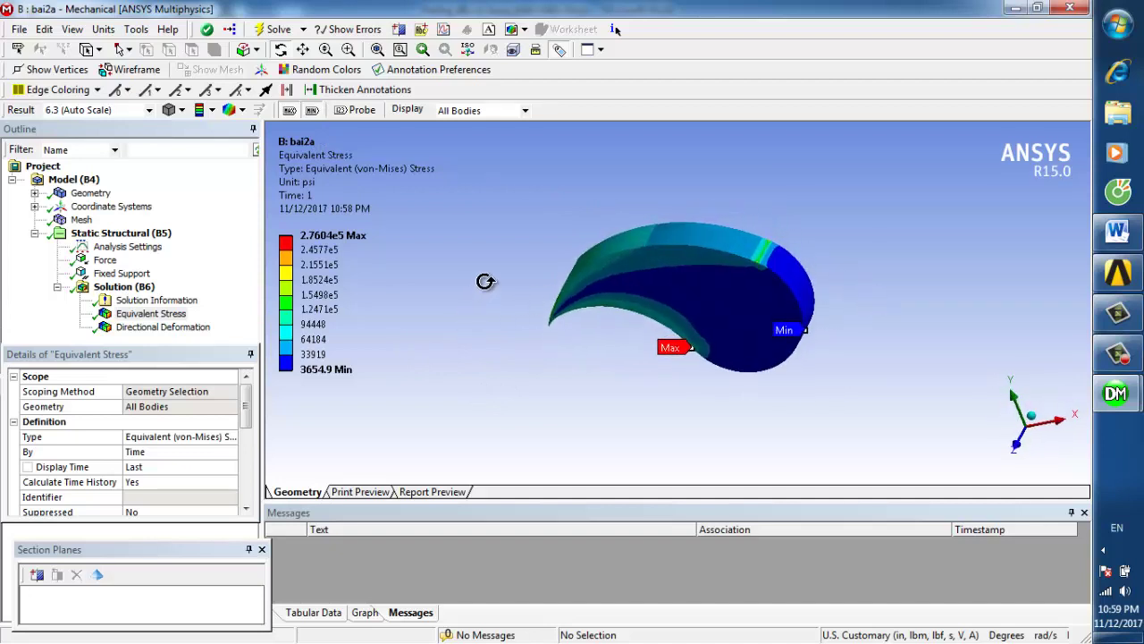
pyautogui.moveTo(741, 247); pyautogui.dragTo(744, 229, button='middle')
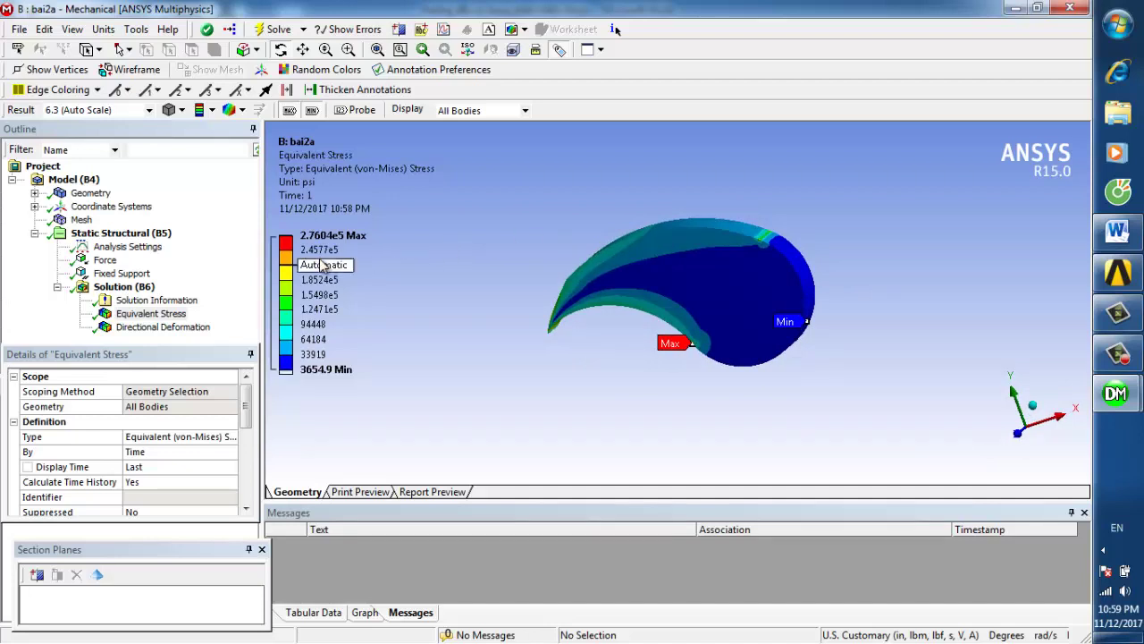
pyautogui.click(320, 260)
pyautogui.click(343, 301)
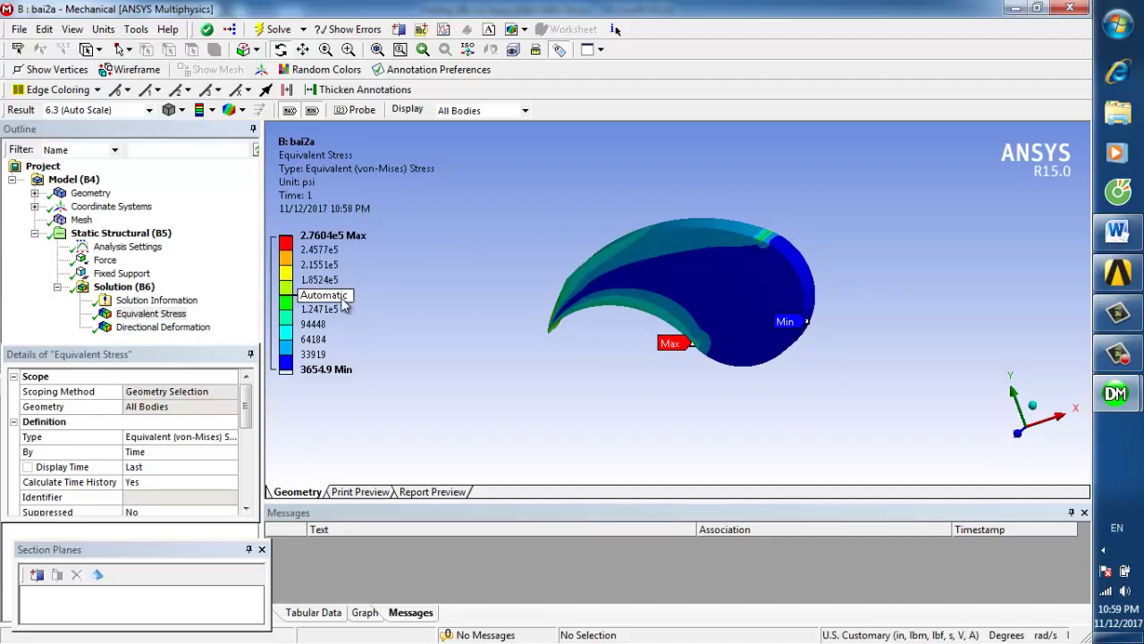
pyautogui.moveTo(503, 295); pyautogui.dragTo(531, 301)
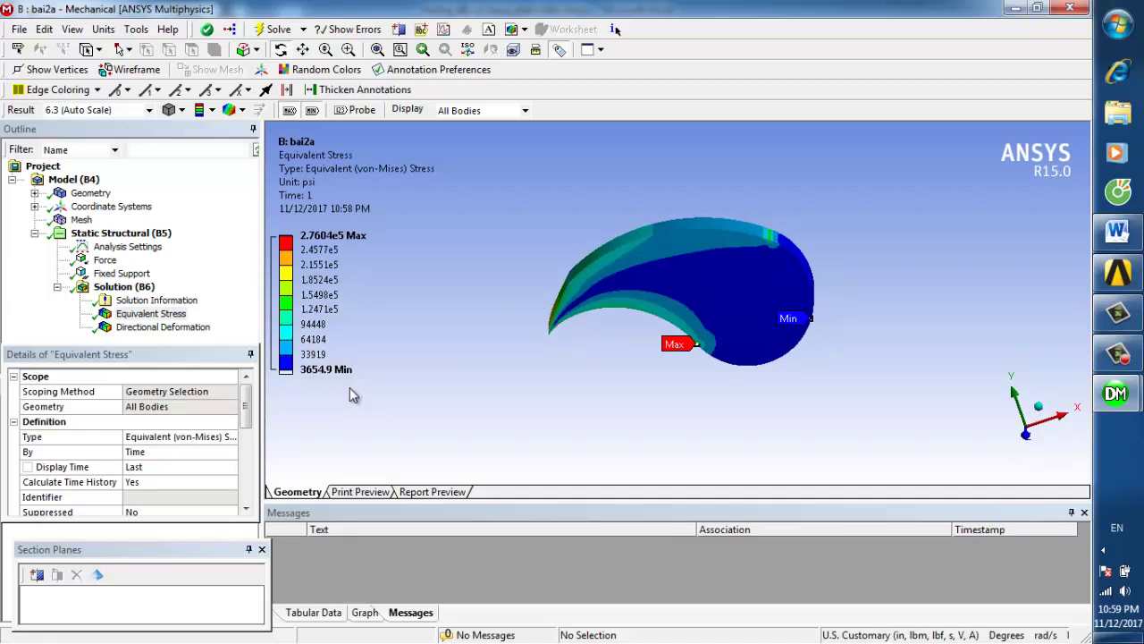
pyautogui.moveTo(832, 351); pyautogui.dragTo(585, 292)
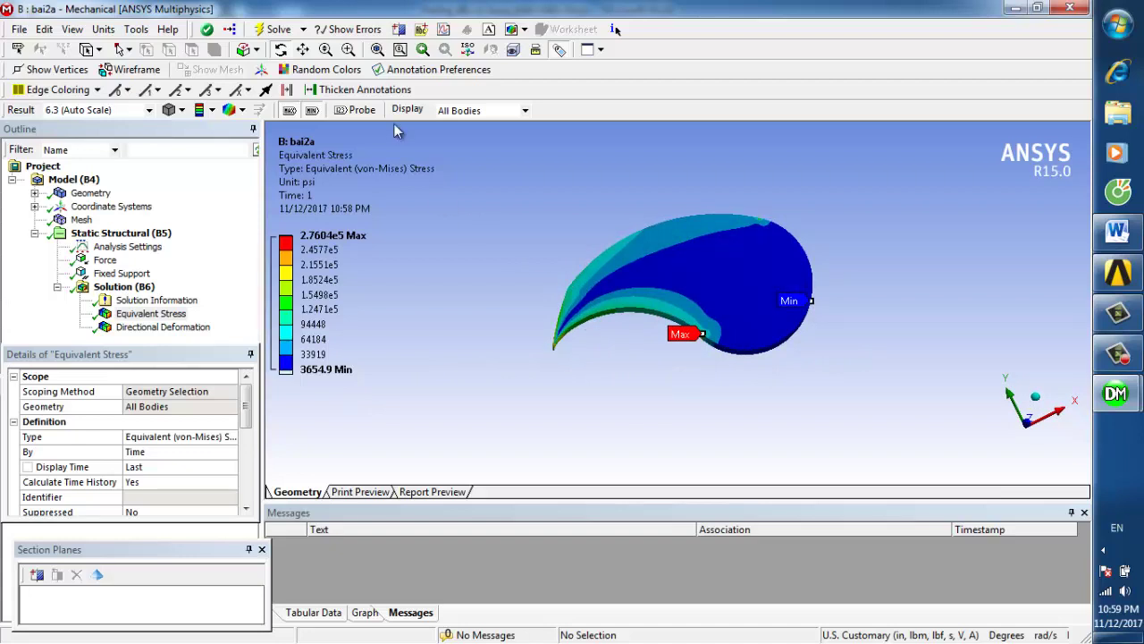
# Probe the equivalent stress on the ratchet stop's upper curved edge near the pointed tip.
pyautogui.click(599, 264)
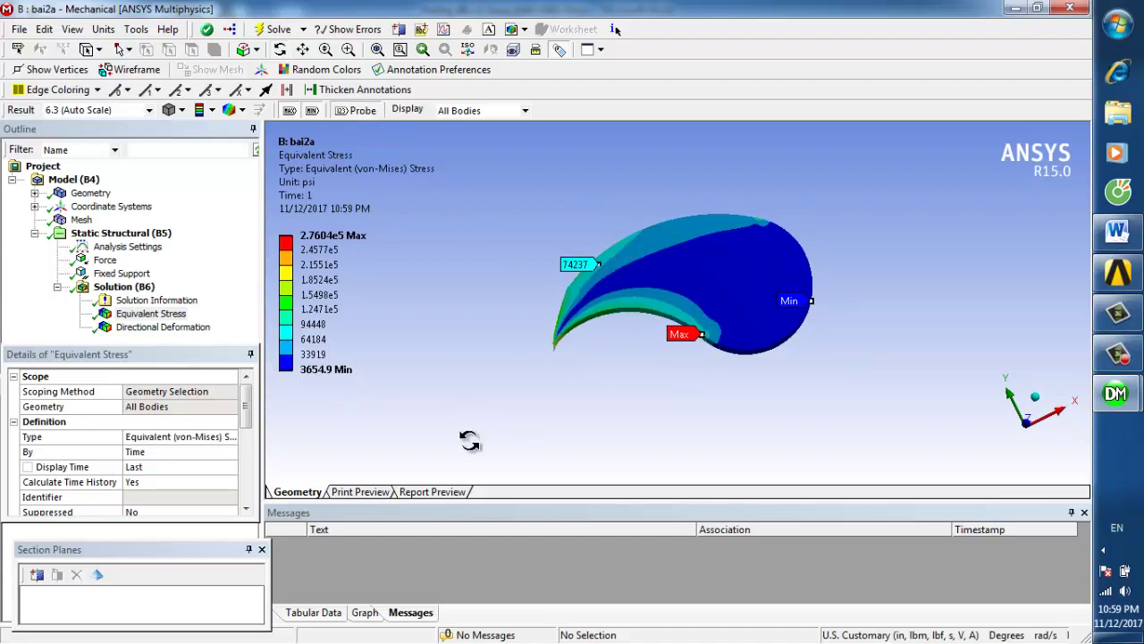
pyautogui.moveTo(470, 440); pyautogui.dragTo(543, 440, button='middle')
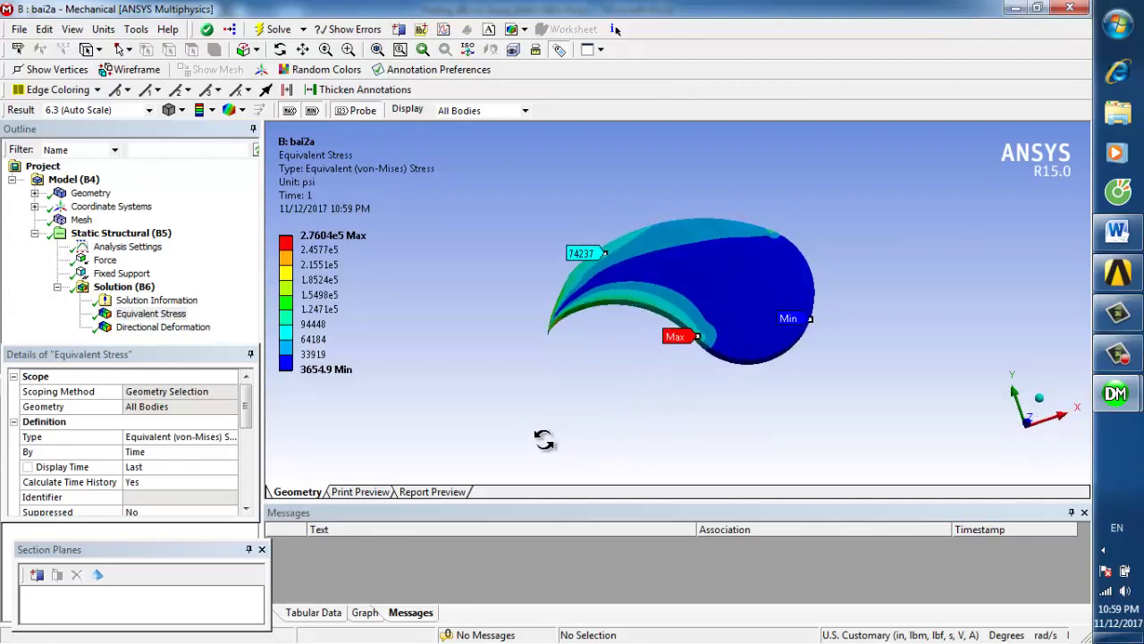
pyautogui.moveTo(832, 386); pyautogui.dragTo(375, 394, button='middle')
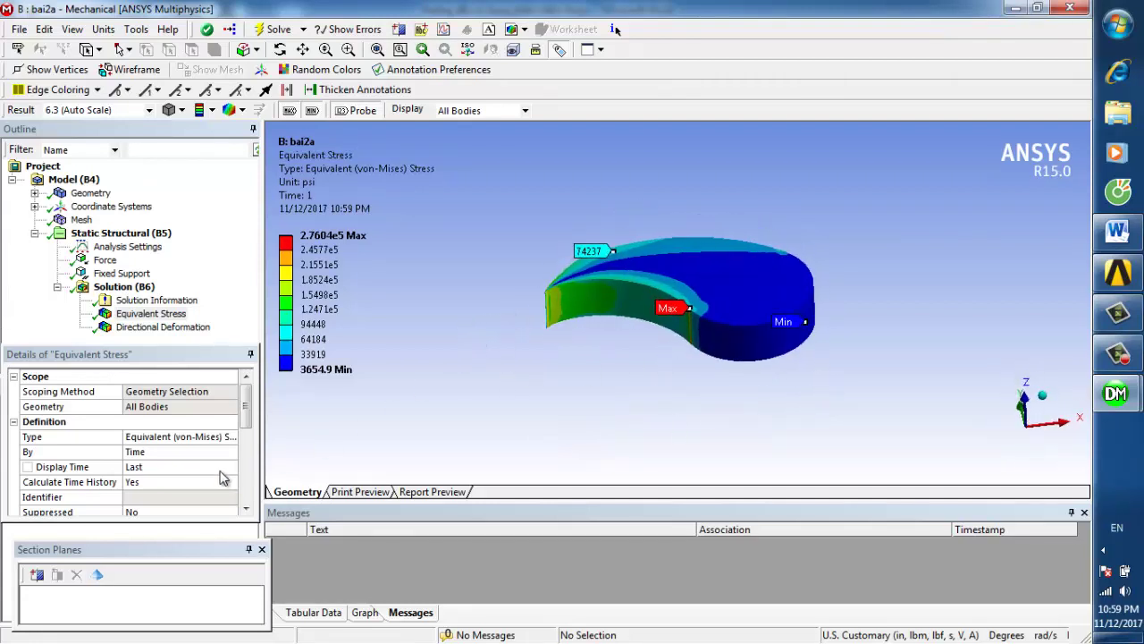
# Cut the stress plot crosswise with a section plane near the pointed tip, keeping the tip side, and view the cut face.
pyautogui.click(37, 575)
pyautogui.moveTo(617, 204); pyautogui.dragTo(638, 374)
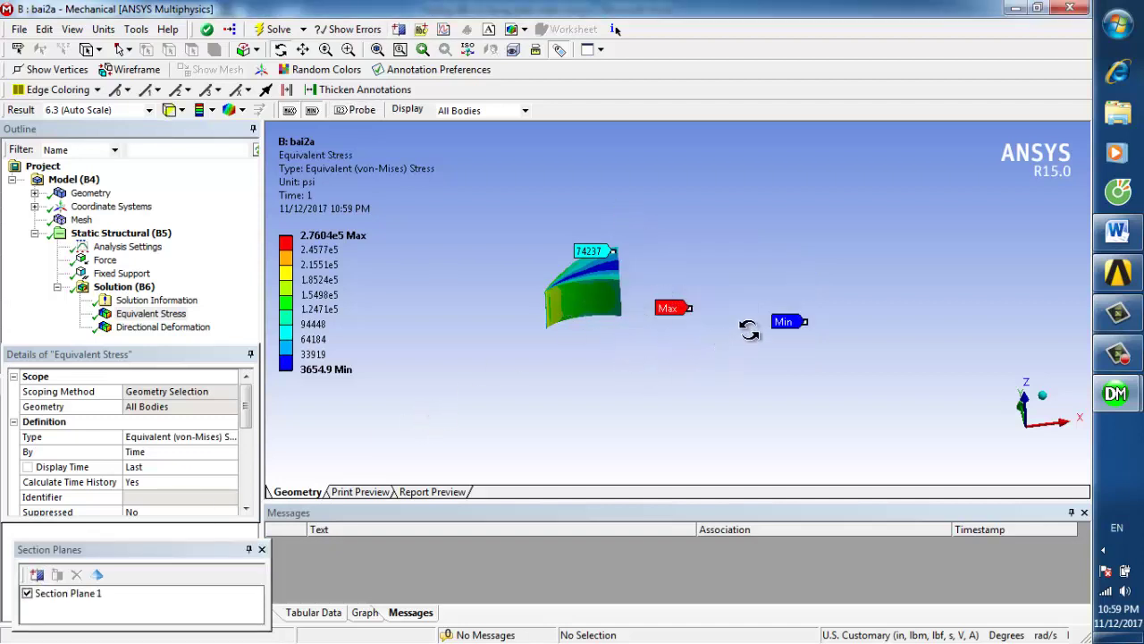
pyautogui.moveTo(749, 329); pyautogui.dragTo(597, 249, button='middle')
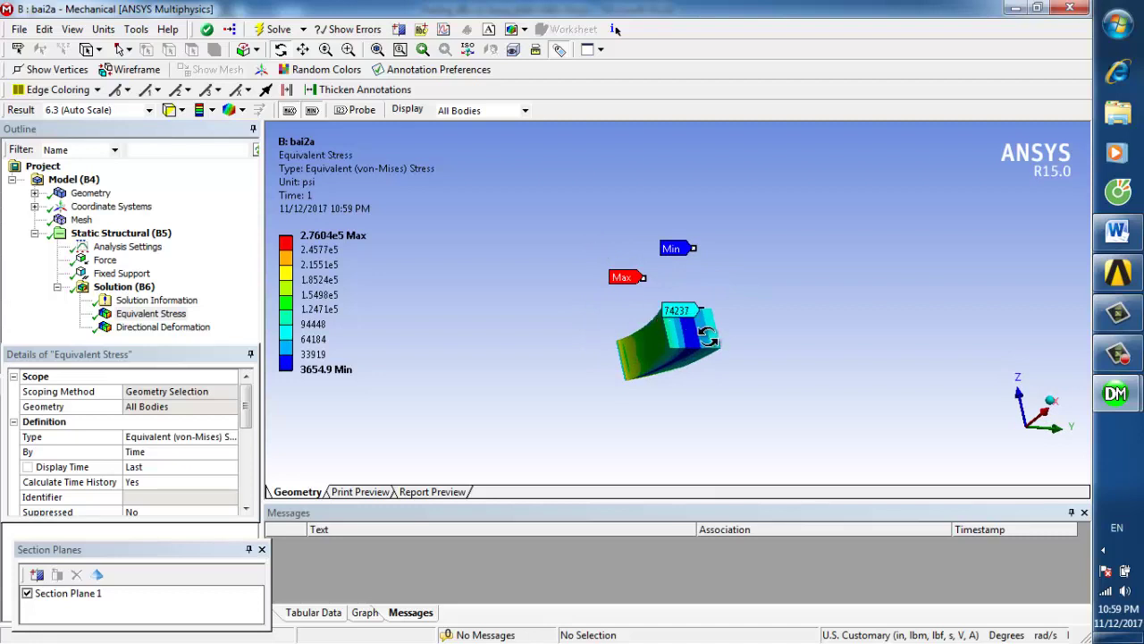
# Probe the equivalent stress on the sectioned ratchet stop's cut face.
pyautogui.click(356, 110)
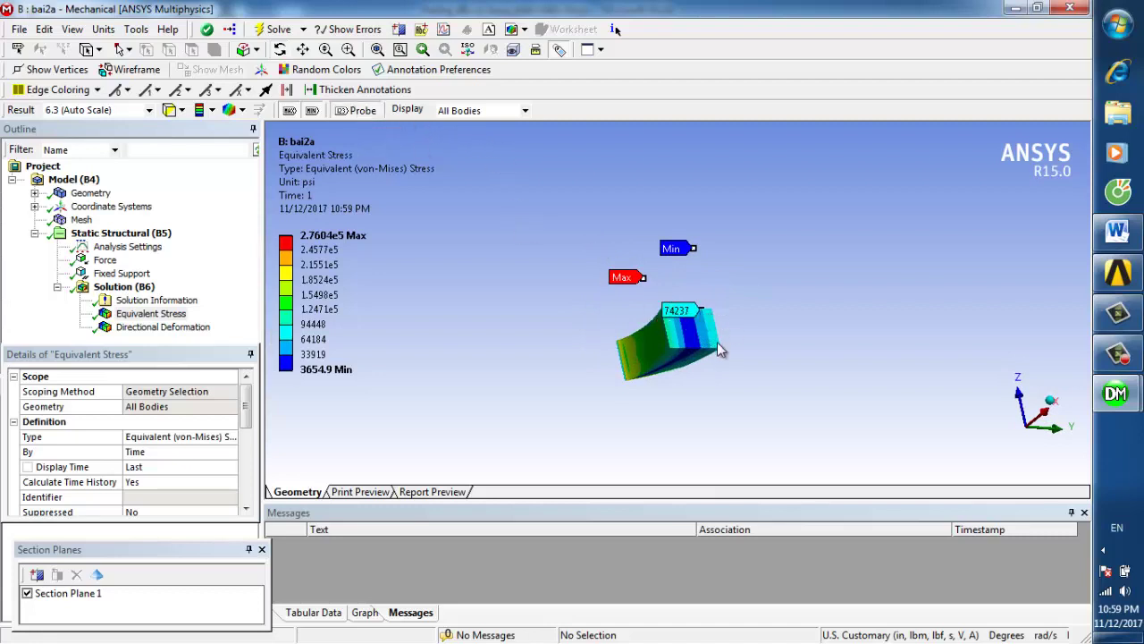